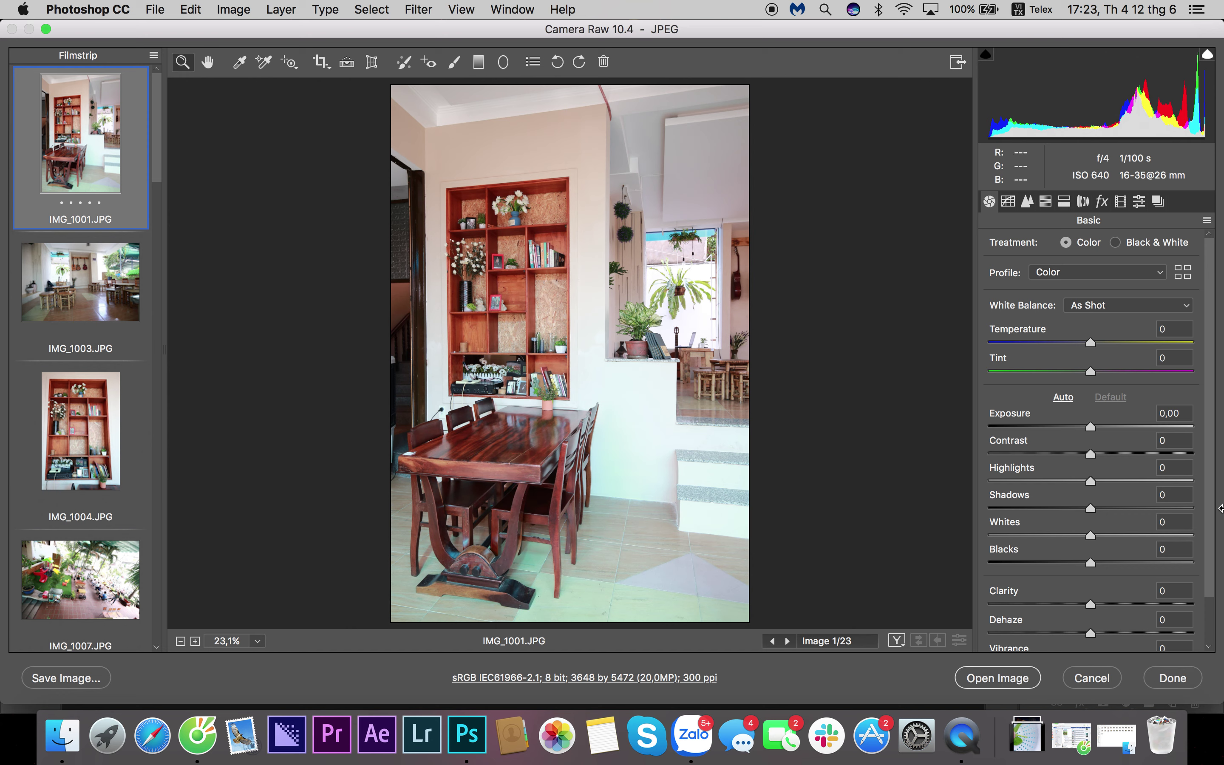
Step: Set the interior photo's Highlights to -23, Whites to -25, Shadows to +62, Exposure to -0,40 and Contrast to +13
left_click(1069, 481)
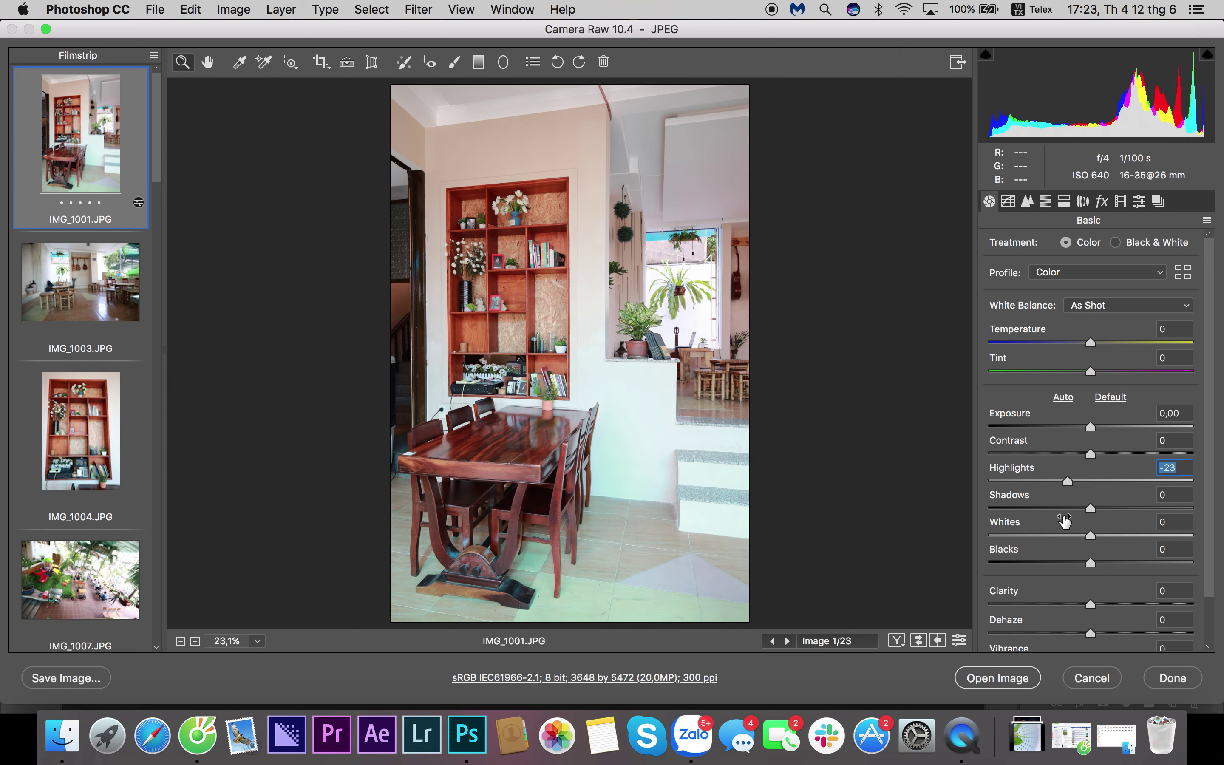
left_click(1066, 534)
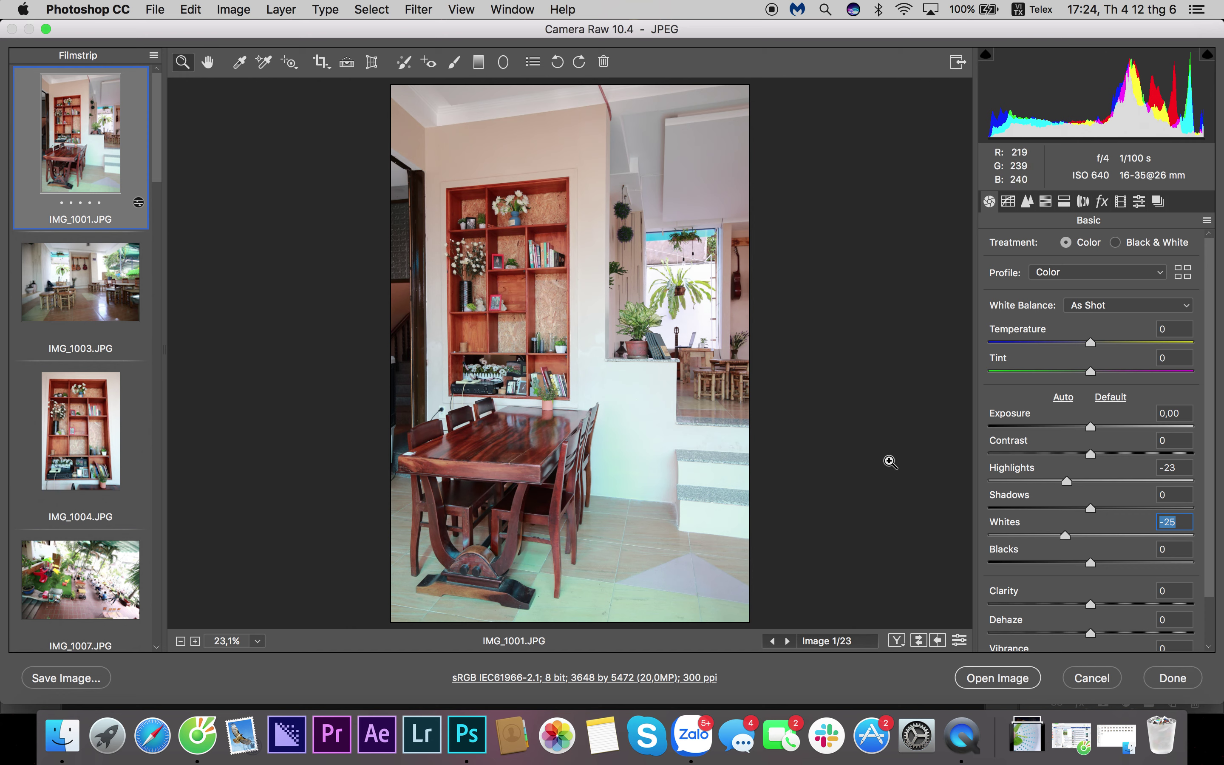
left_click_drag(1106, 508, 1123, 508)
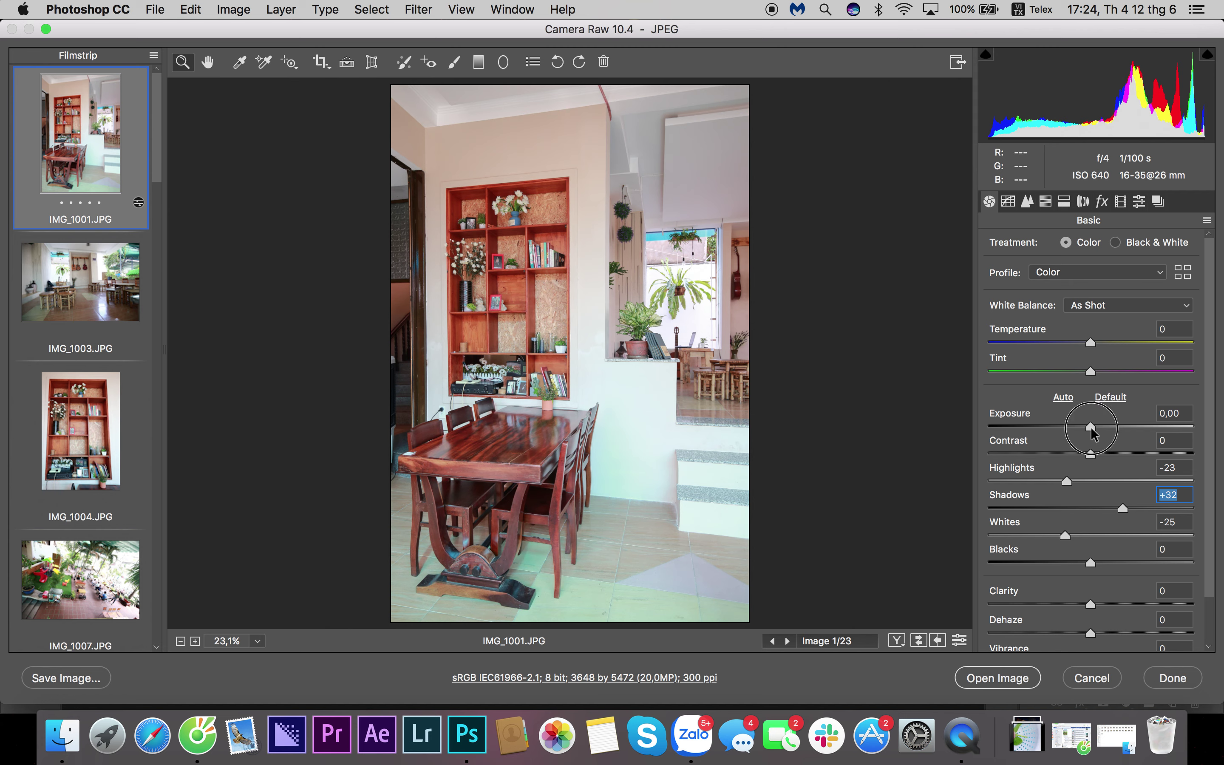
left_click_drag(1091, 427, 1082, 426)
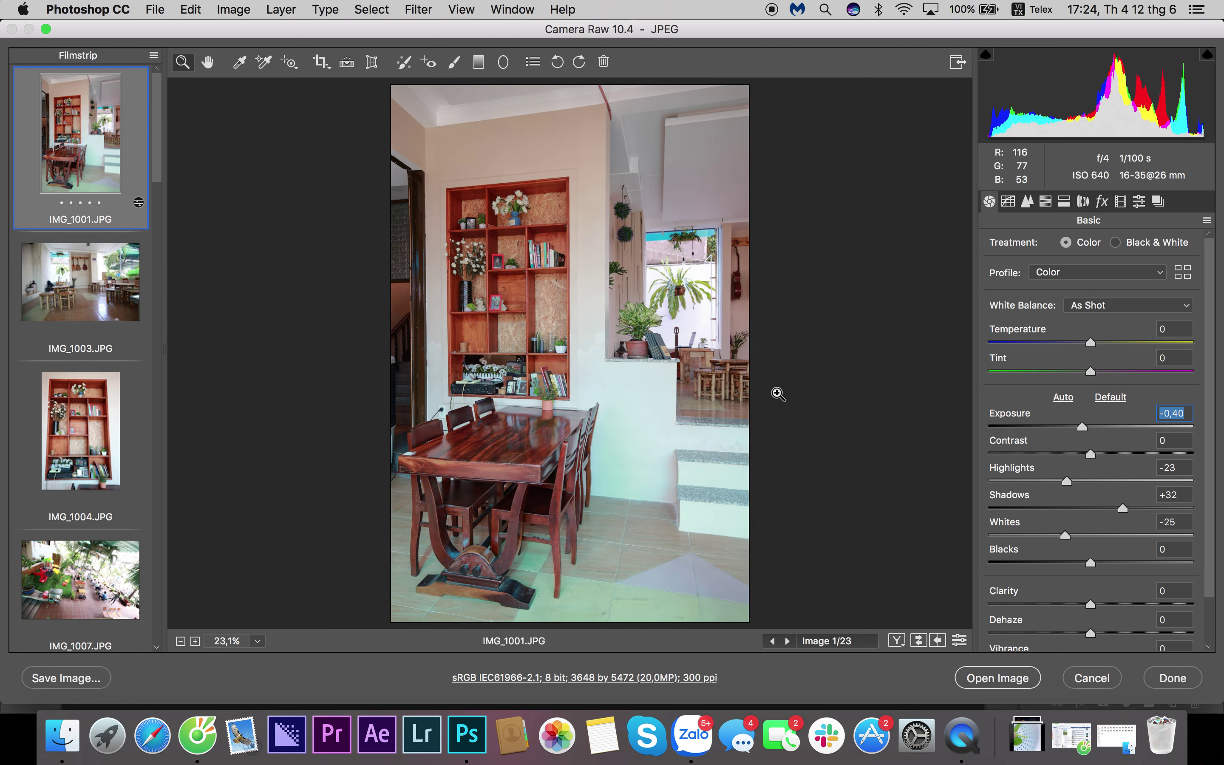
left_click_drag(1132, 508, 1153, 507)
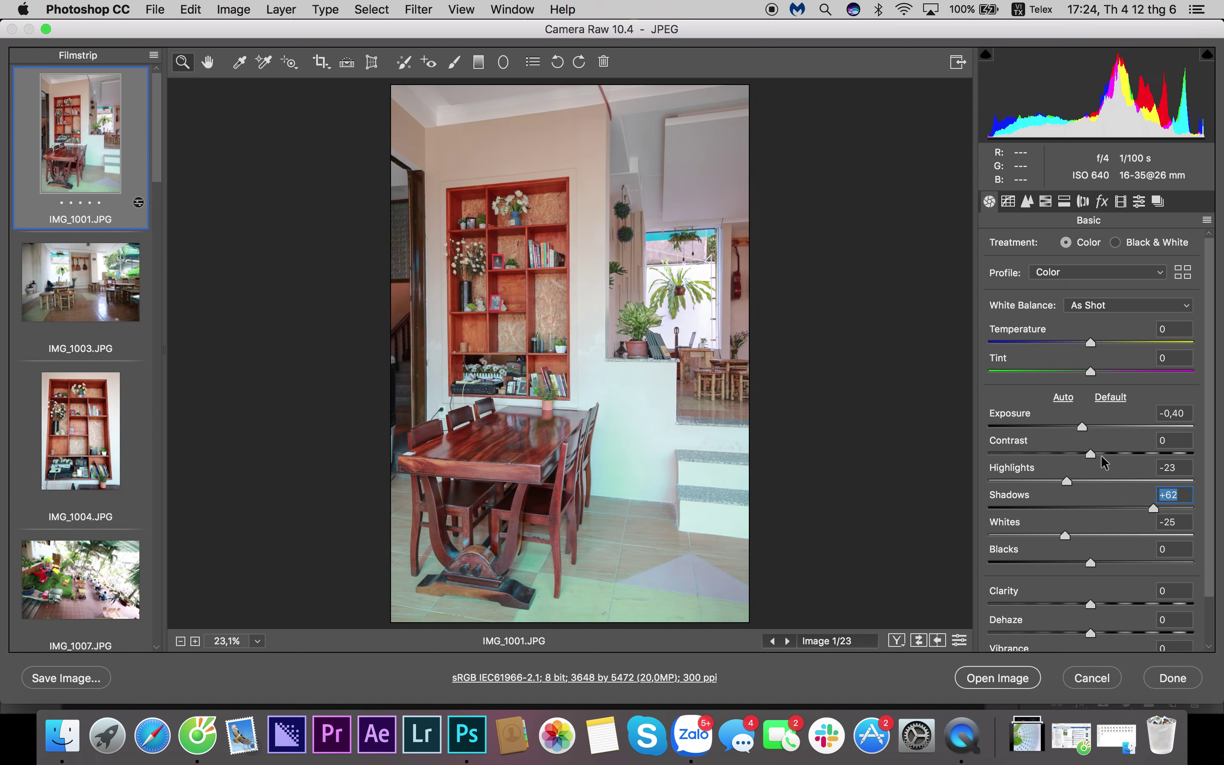
left_click_drag(1091, 453, 1105, 454)
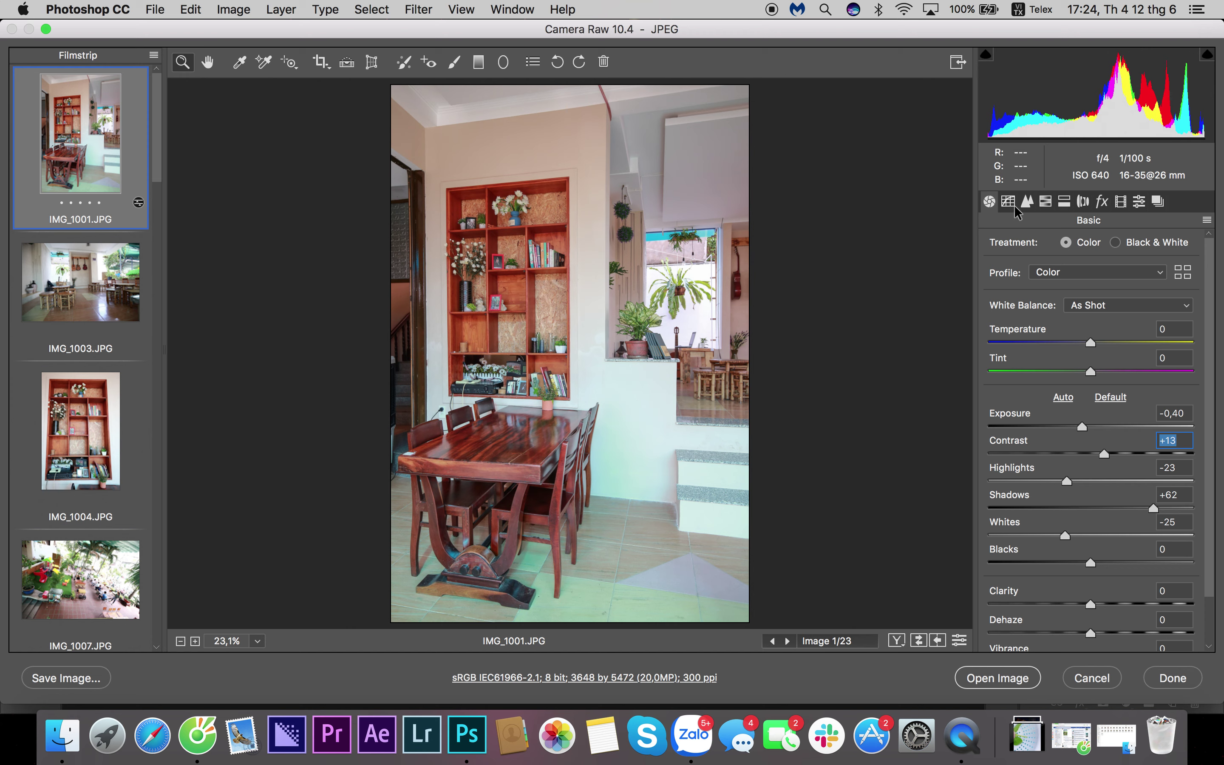
Step: Sharpen IMG_1001.JPG with Masking at 53 and increased Amount, Radius and Detail
left_click(1026, 202)
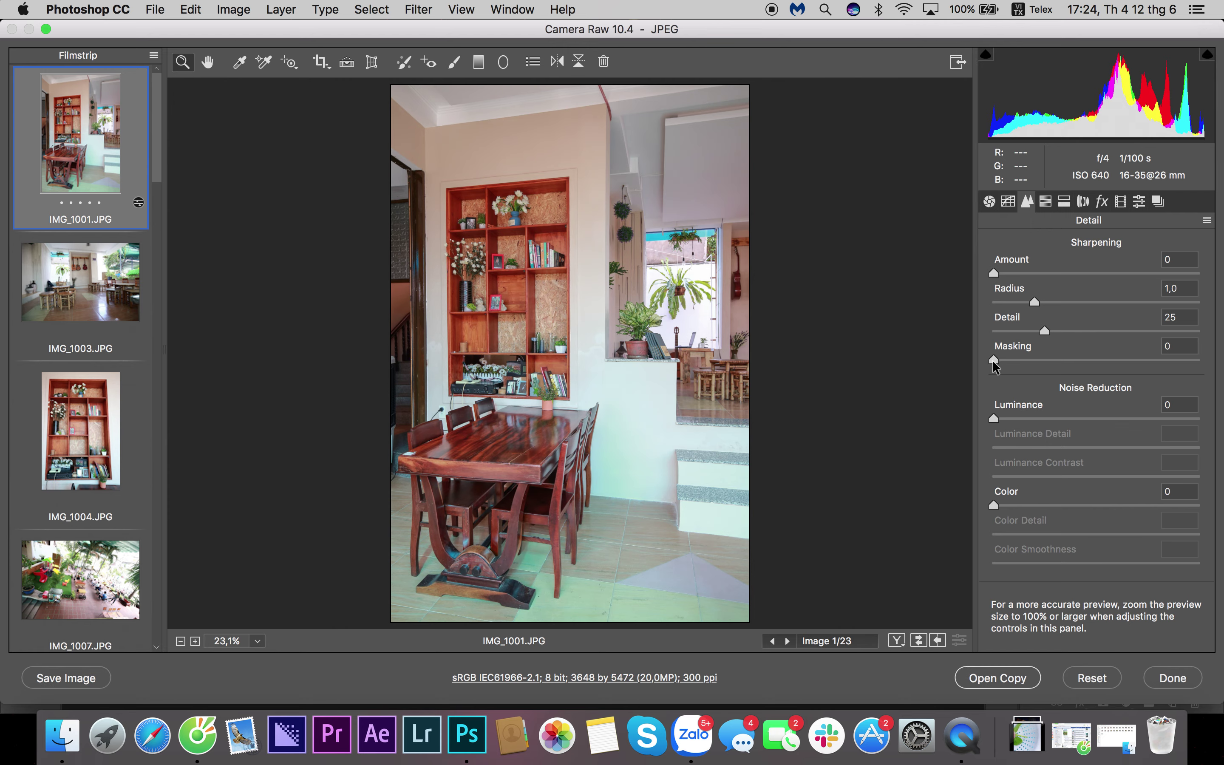
left_click_drag(993, 359, 1095, 361)
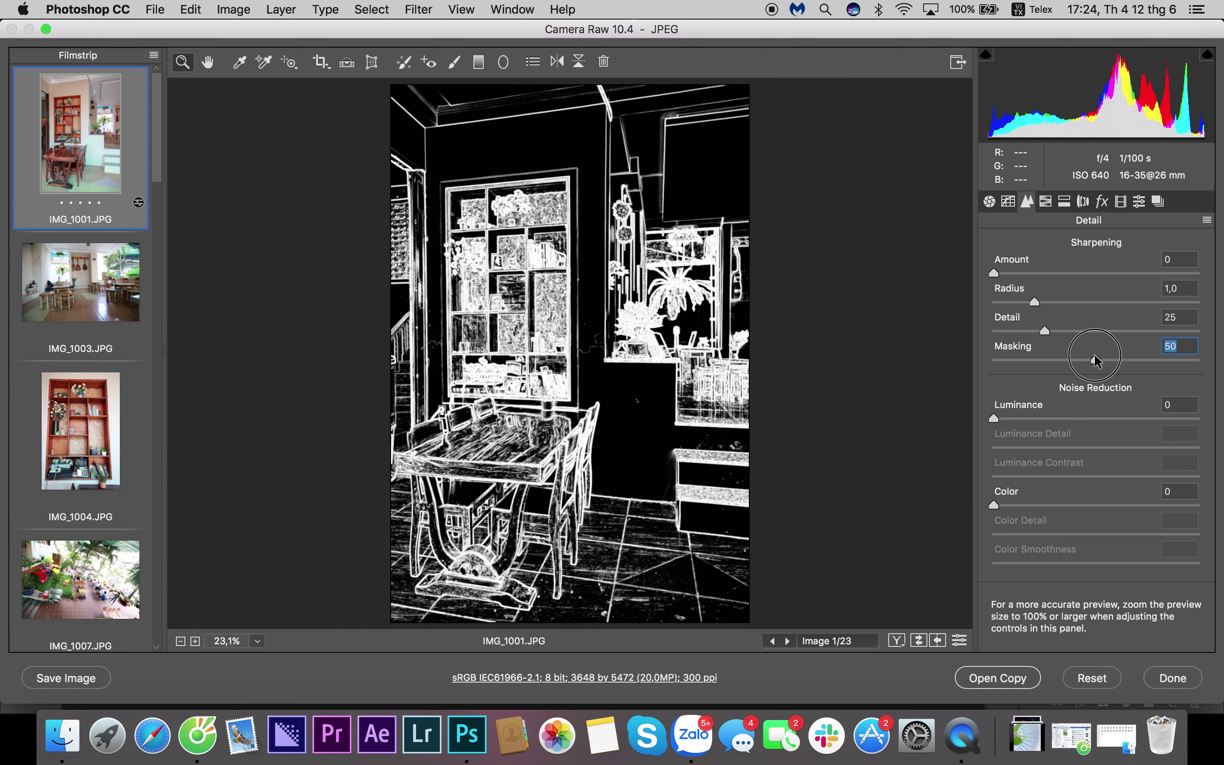
left_click_drag(1094, 354, 1101, 358)
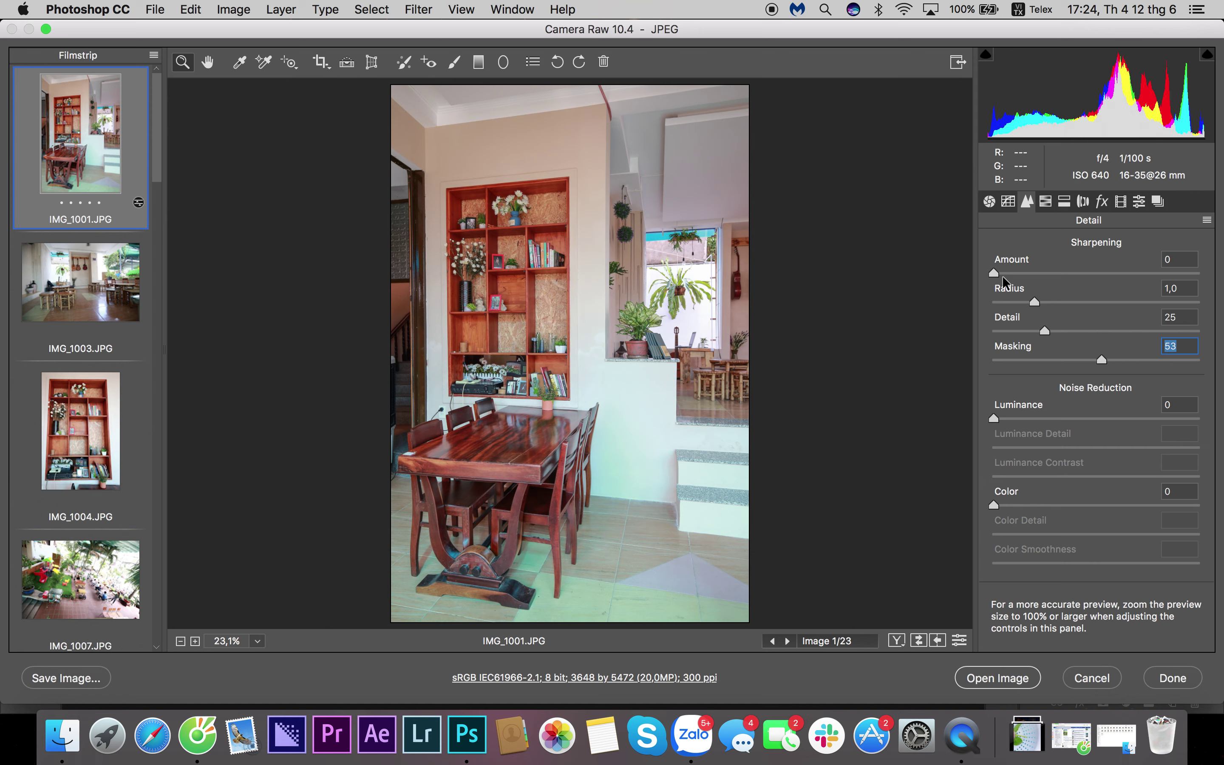
left_click_drag(999, 271, 1098, 275)
left_click_drag(1036, 302, 1082, 334)
Step: Raise the Clarity of IMG_1001.JPG to +16
left_click(991, 203)
left_click(1093, 607)
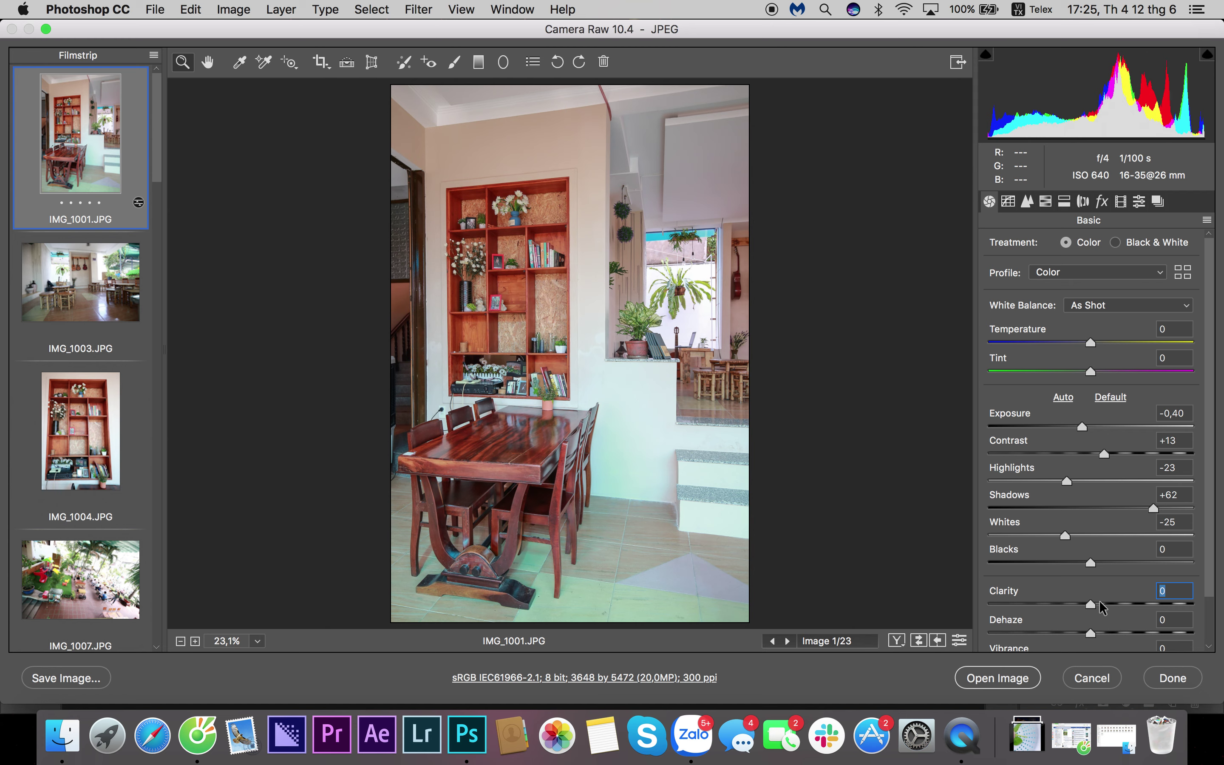
left_click_drag(1093, 609, 1110, 600)
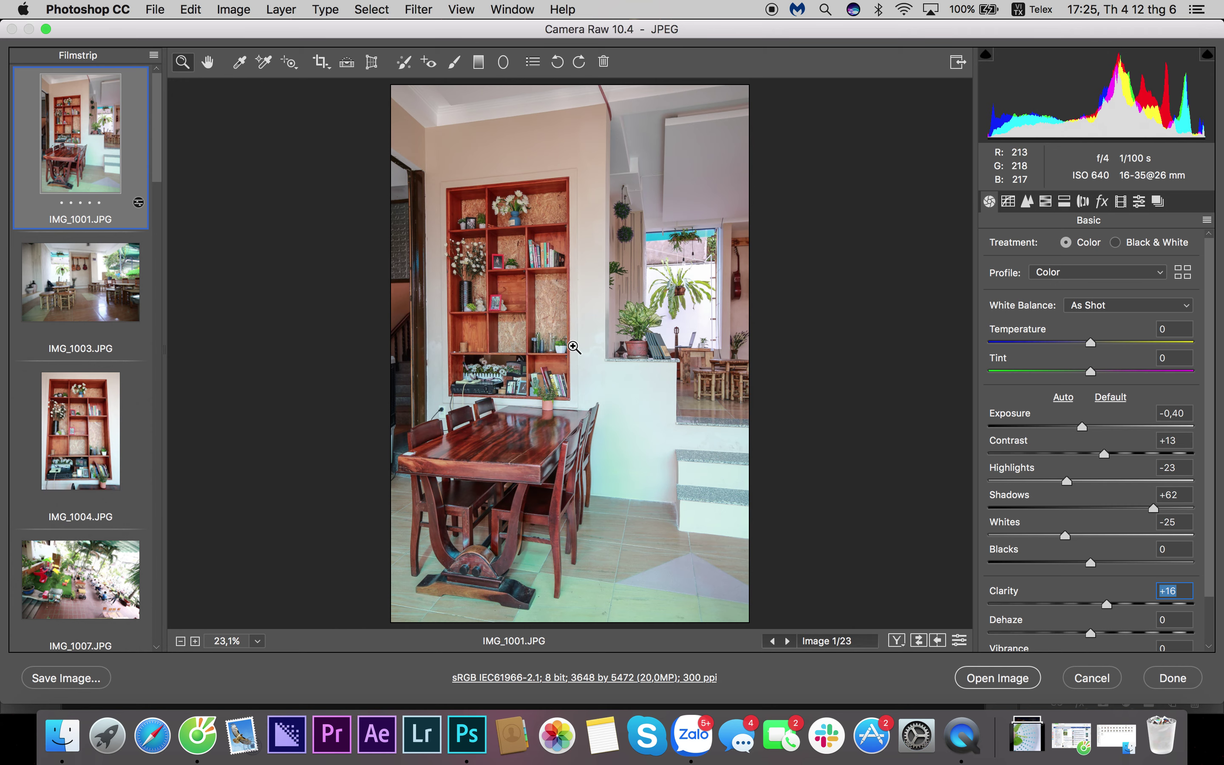
Step: Mark IMG_1003.JPG for deletion
left_click(101, 286)
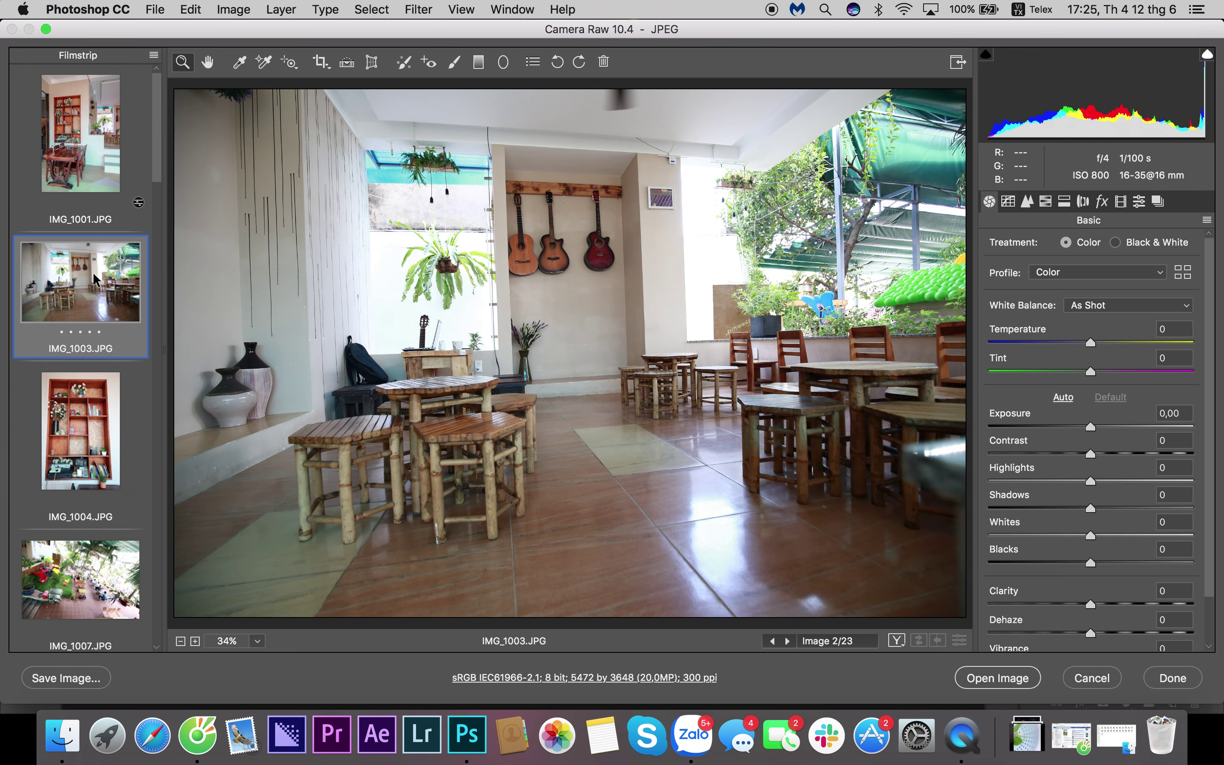
key("Delete")
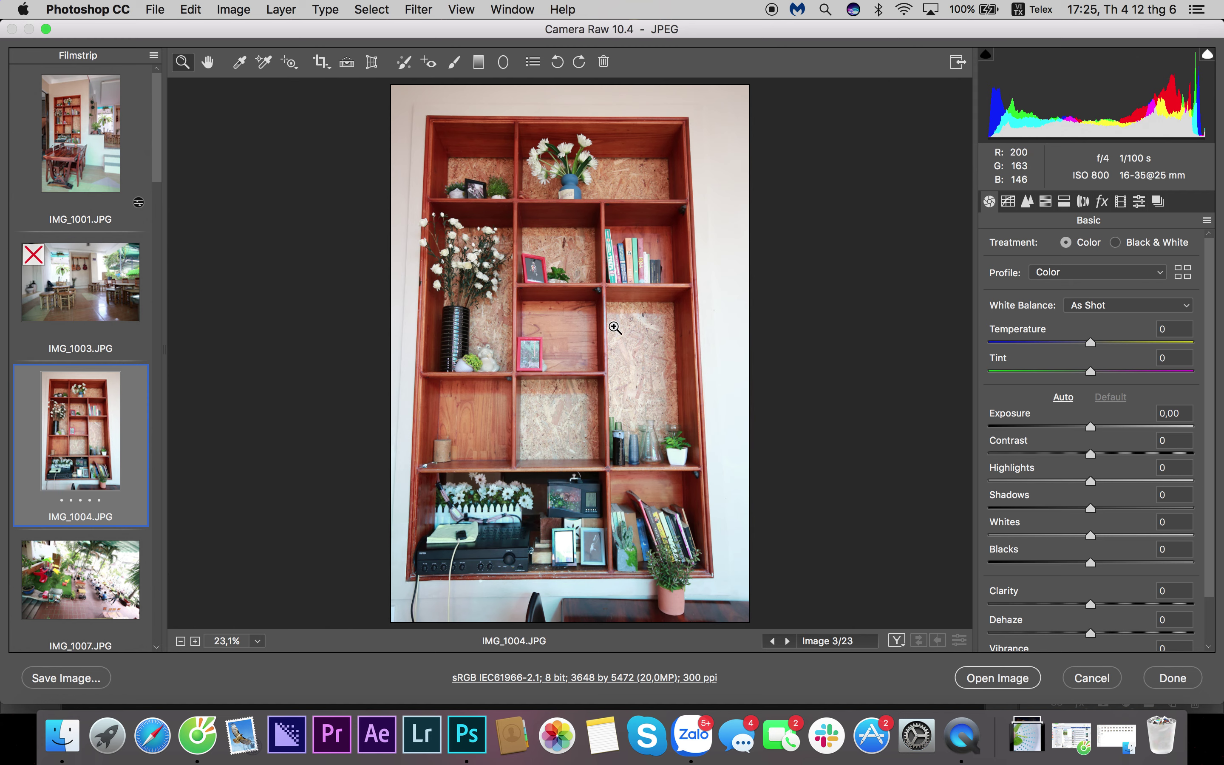
Step: Set IMG_1004.JPG's Exposure to +0,25 and sharpen it with Amount 79, Radius 1,8, Detail 46 and Masking 48
left_click_drag(1091, 428, 1096, 430)
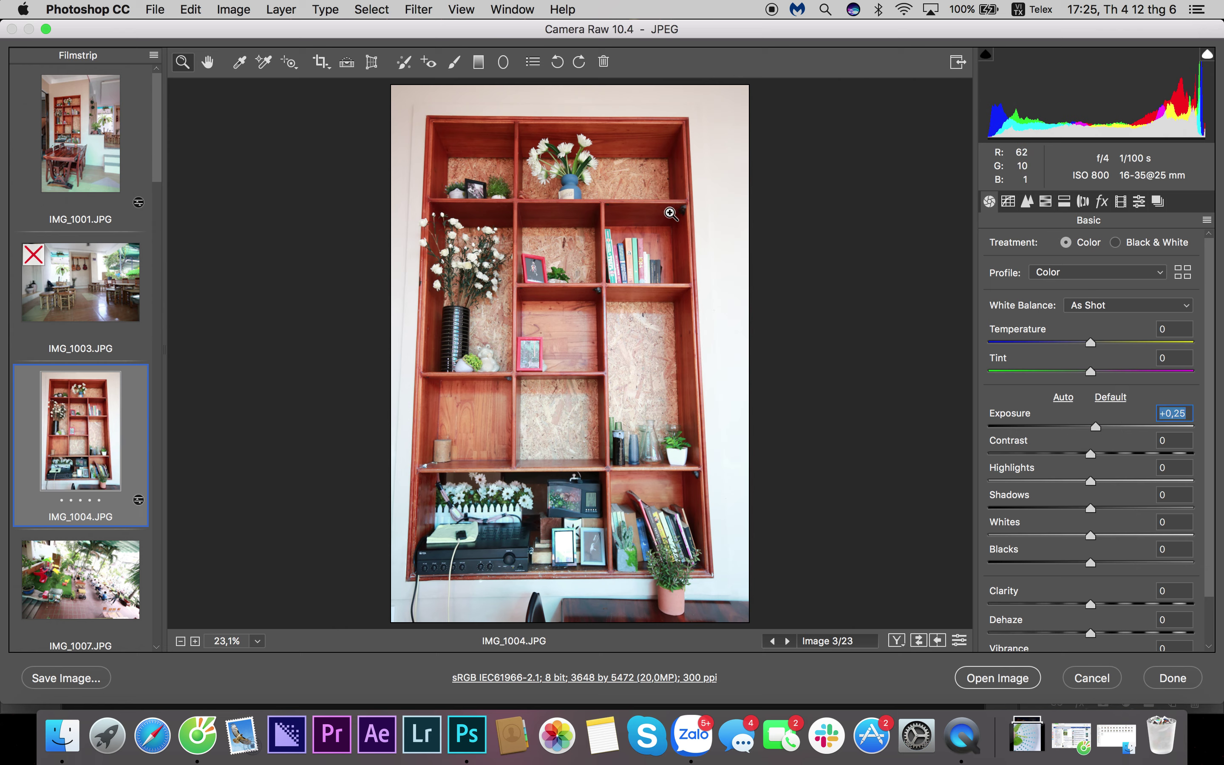
left_click(1027, 202)
key("alt")
left_click_drag(1011, 356, 1090, 358)
left_click_drag(995, 276, 1101, 275)
left_click_drag(1035, 303, 1087, 331)
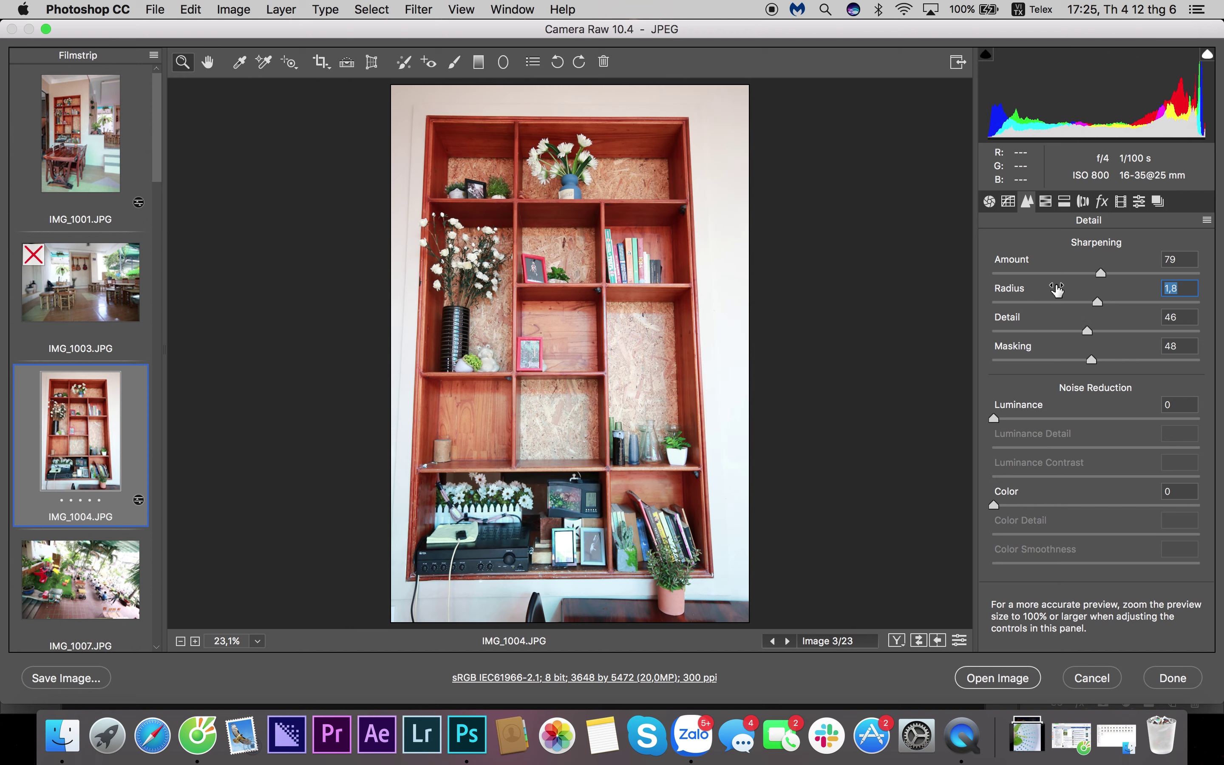
left_click(989, 201)
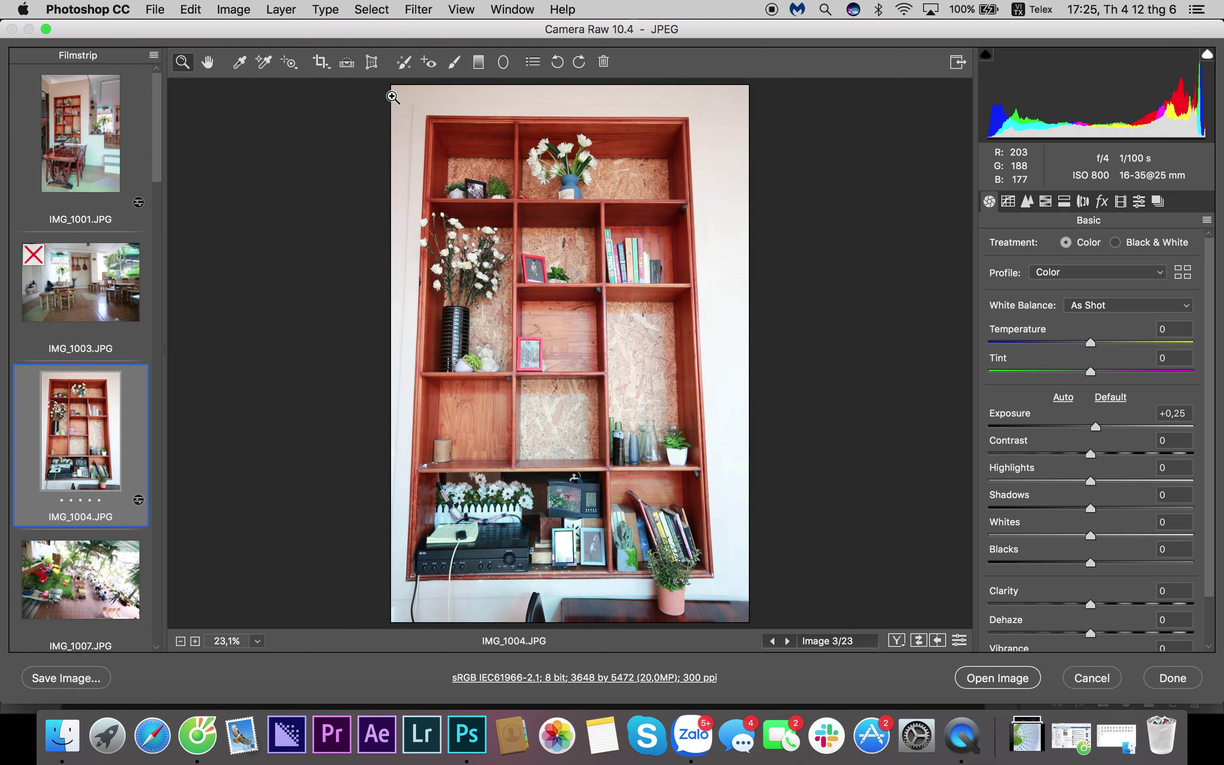
Step: Straighten the bookshelf photo with Upright guides: one vertical on each side of the shelf and one horizontal above it
left_click(370, 69)
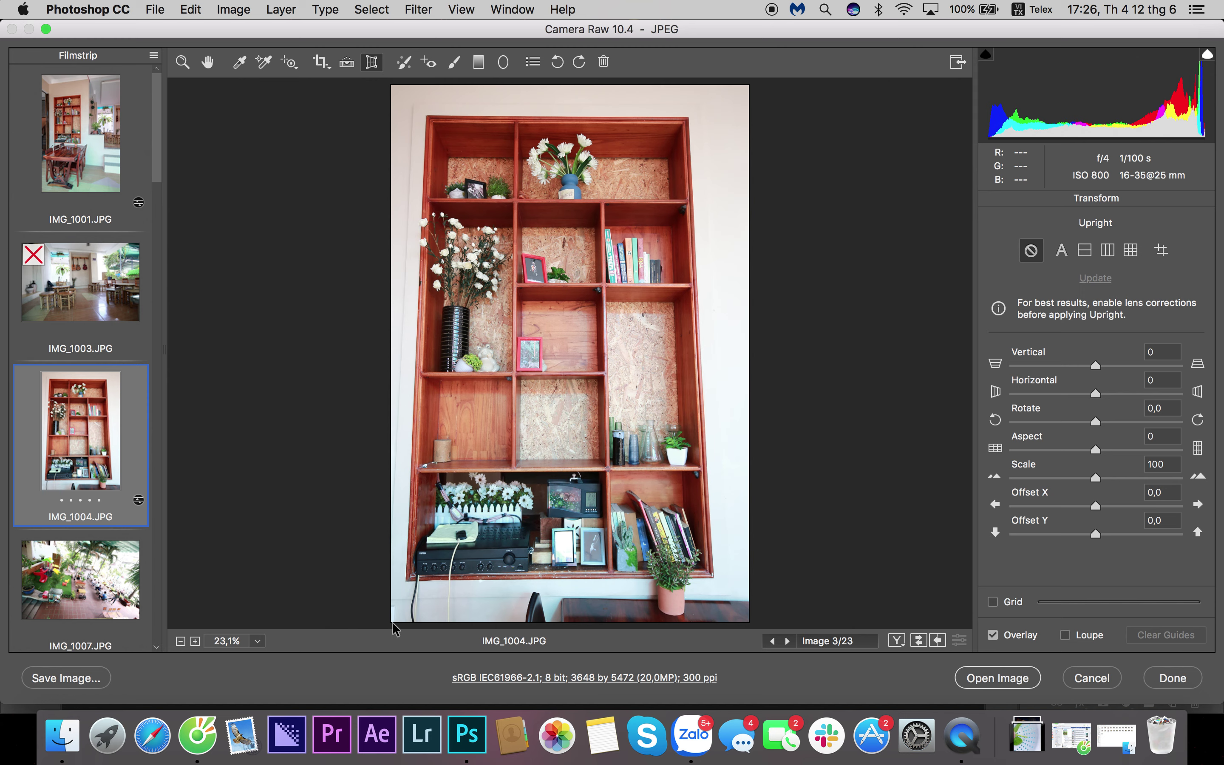
left_click_drag(392, 621, 413, 94)
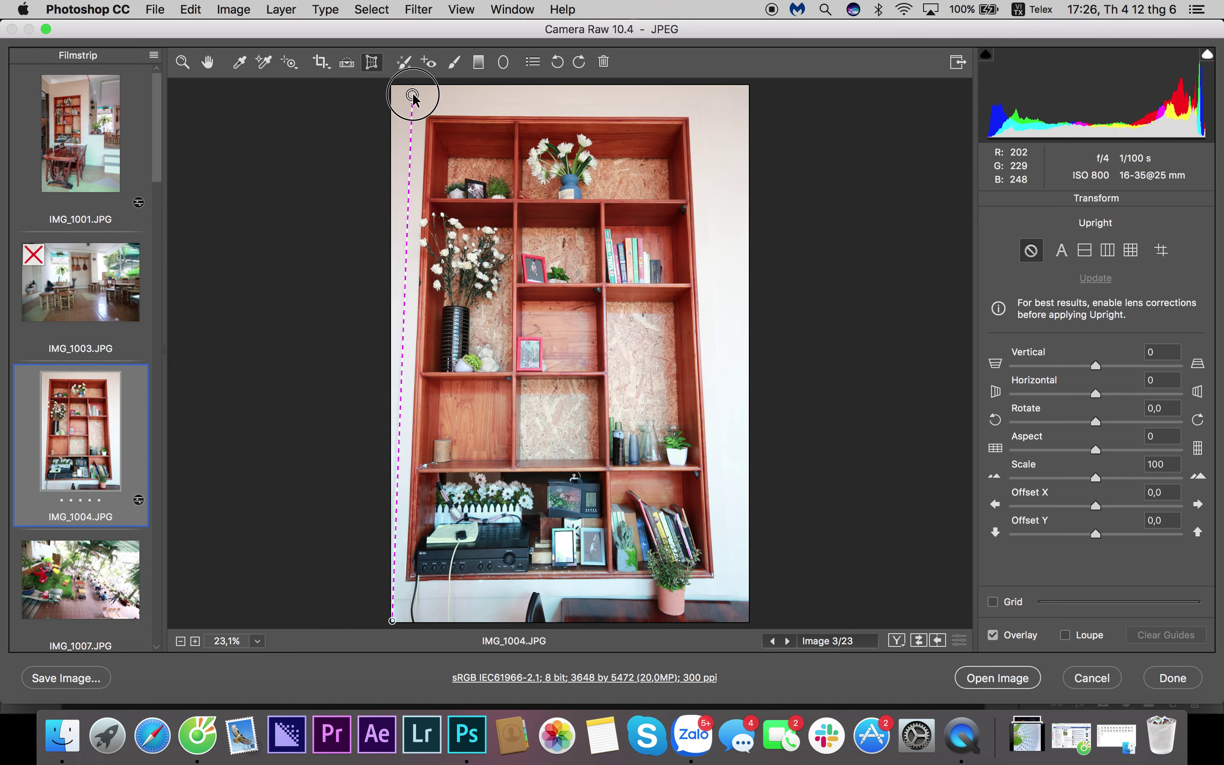
left_click_drag(413, 95, 412, 95)
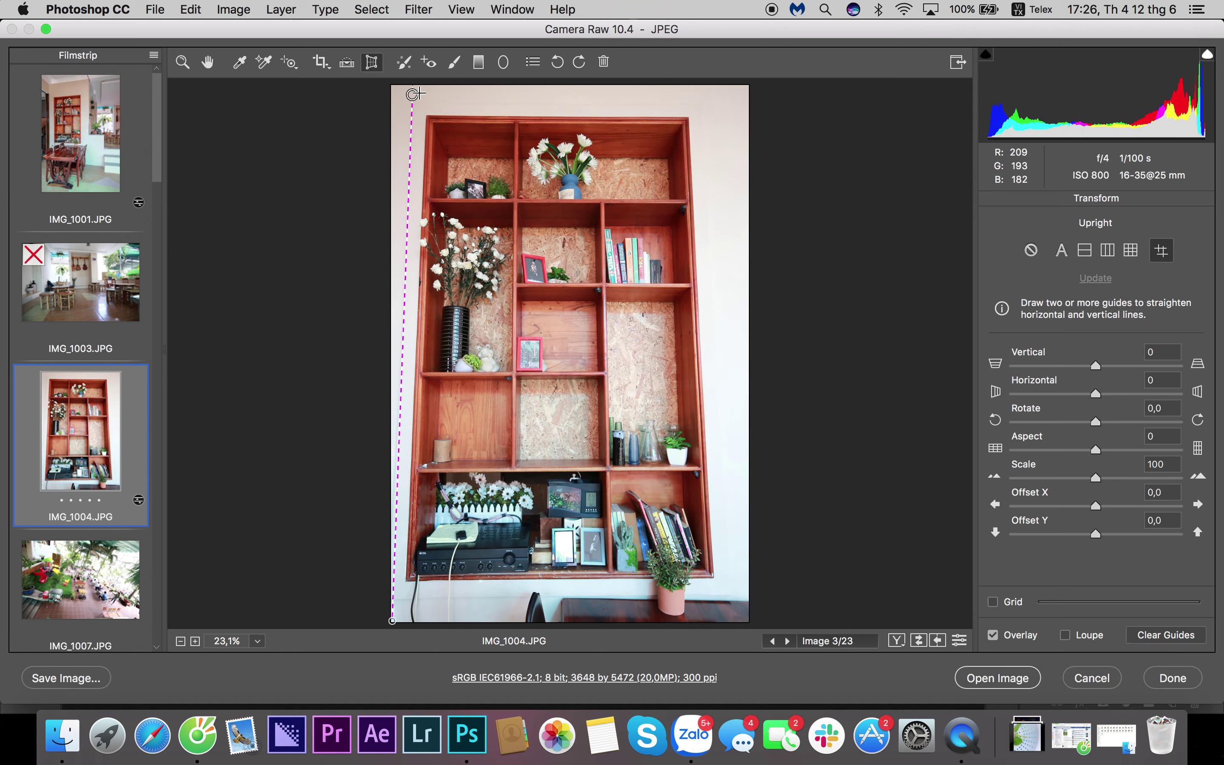
left_click_drag(413, 94, 708, 92)
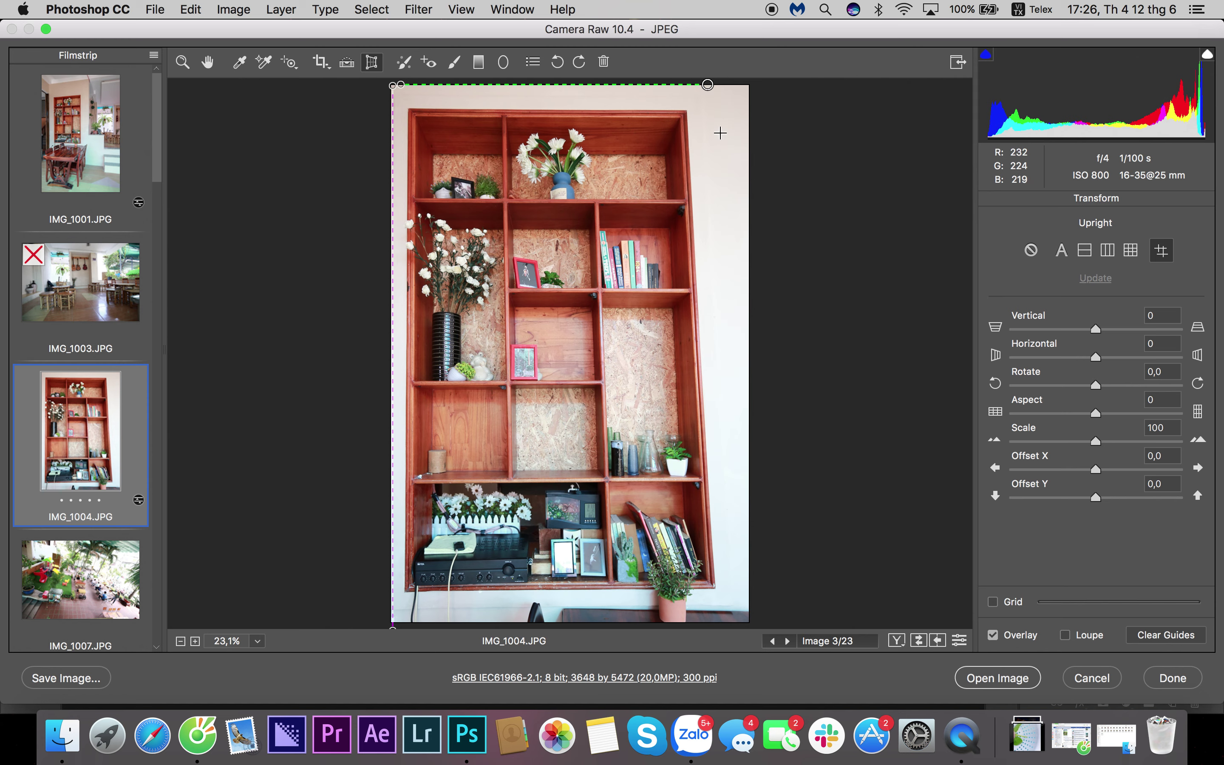
left_click_drag(708, 88, 747, 621)
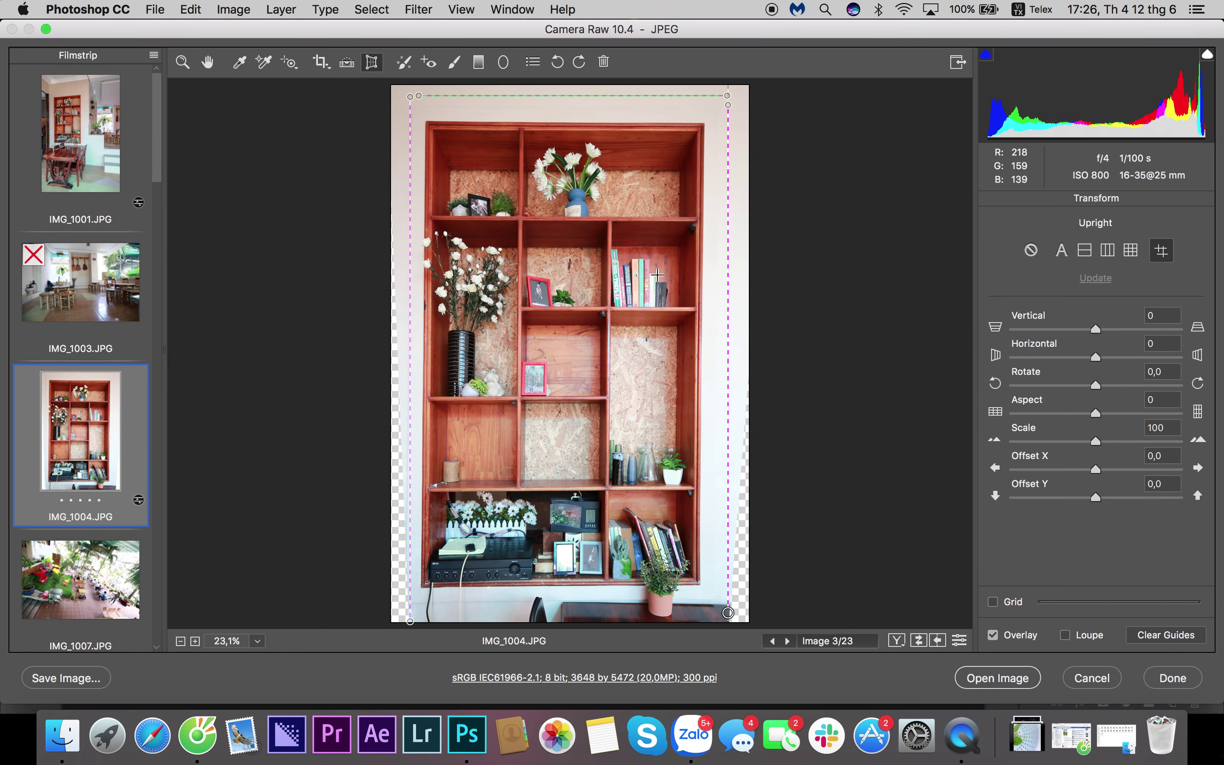
left_click(183, 61)
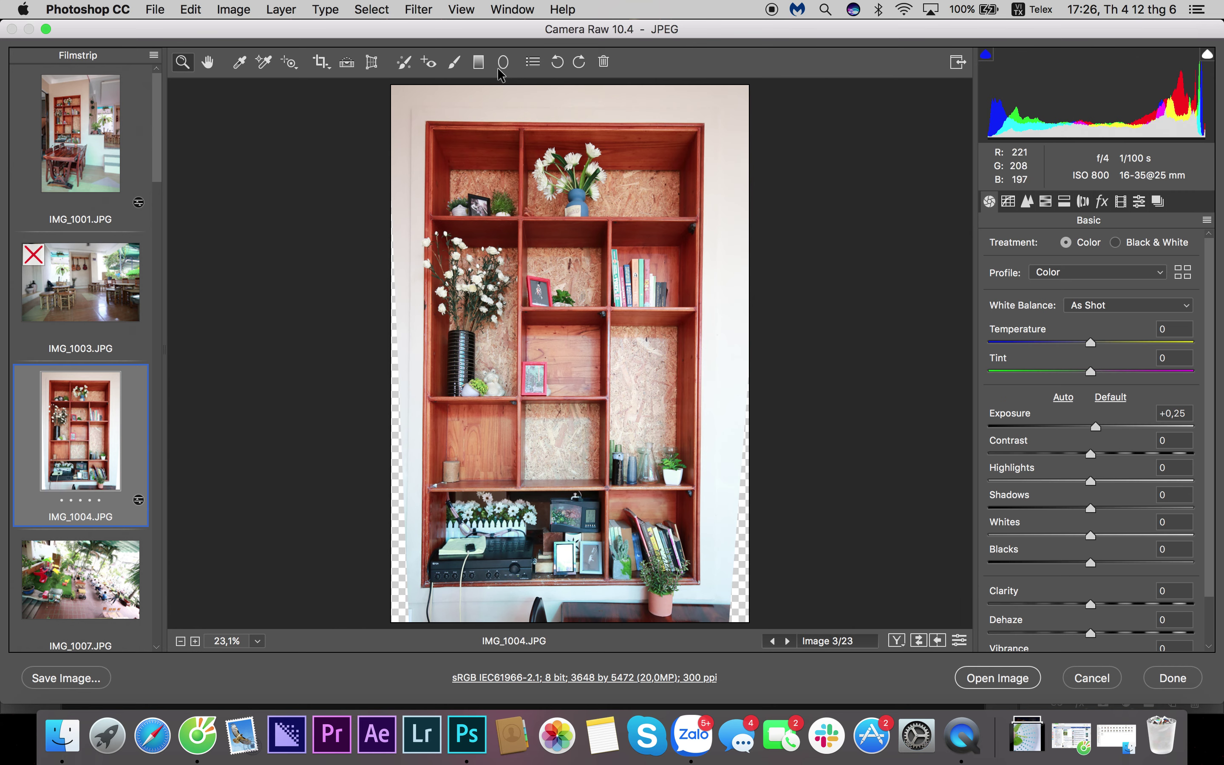
Step: Draw a crop frame of about 3317 by 4979 pixels around the bookshelf, excluding the transparent side edges
left_click(331, 68)
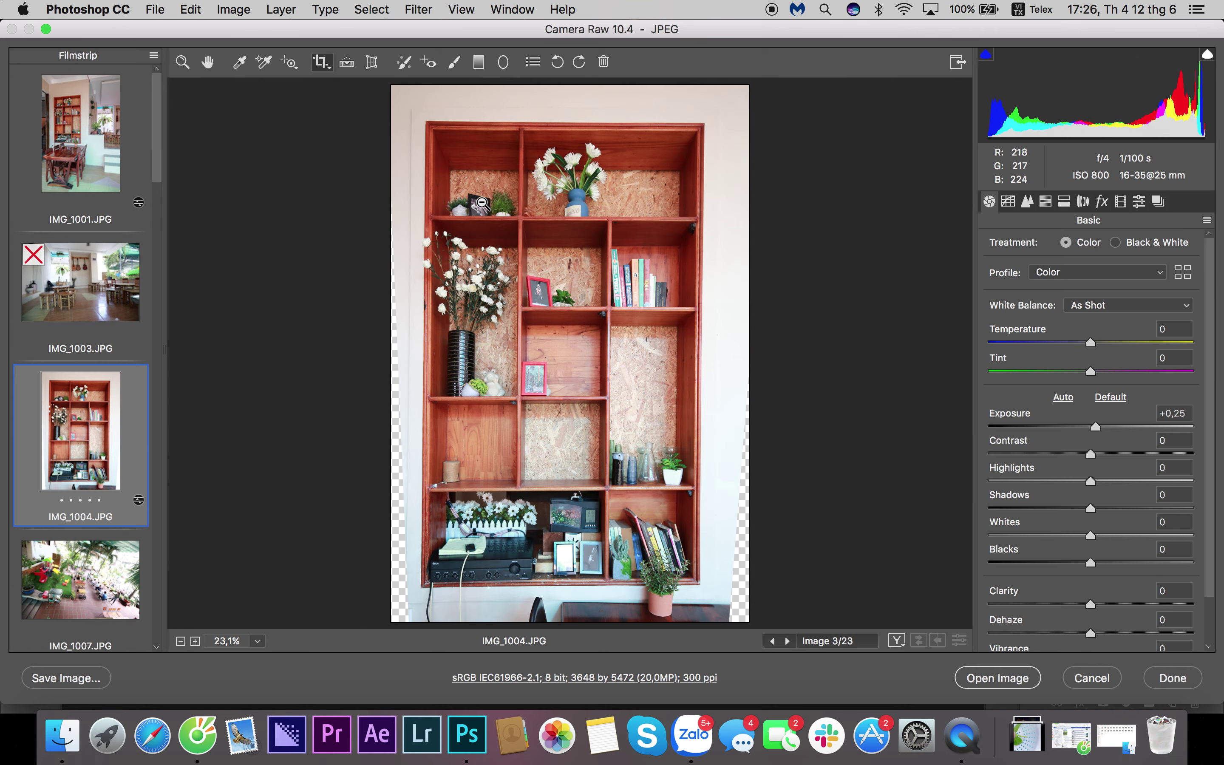
key("super+minus")
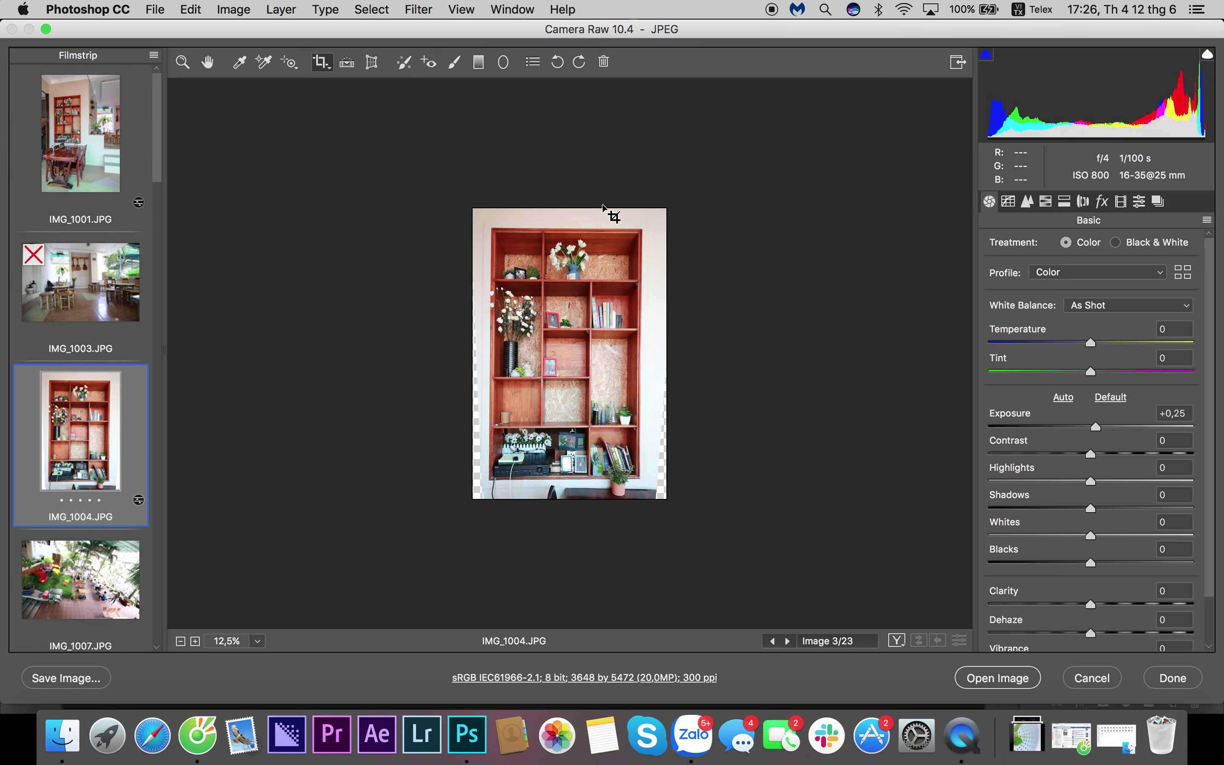
left_click_drag(435, 157, 727, 536)
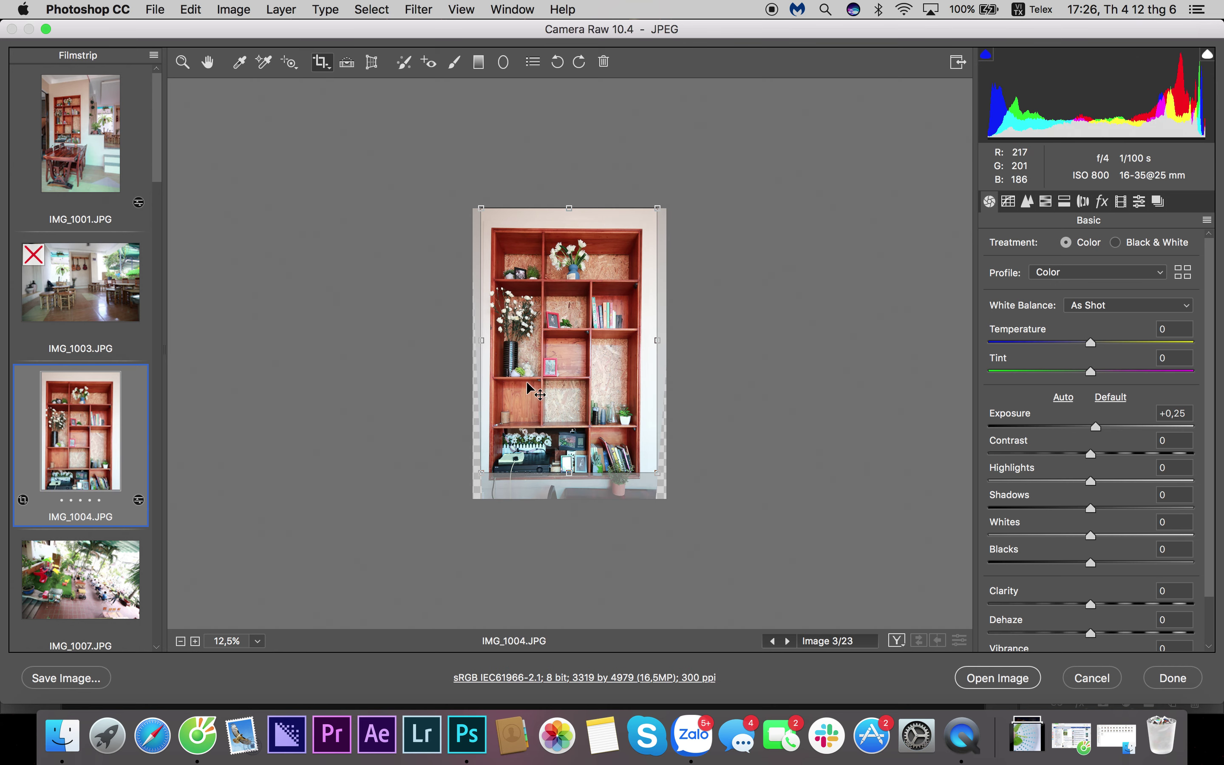
left_click_drag(474, 485, 558, 376)
key("super+equal")
left_click_drag(563, 320, 600, 374)
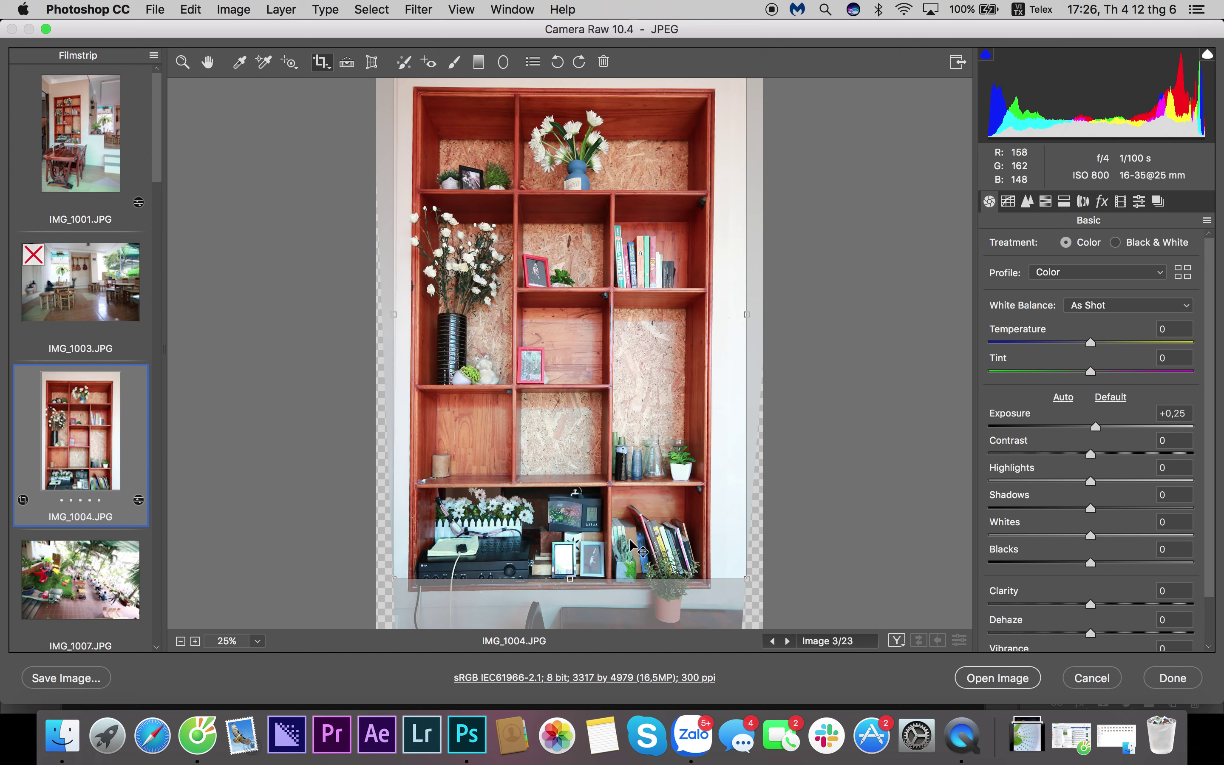
Step: Resize and reposition the crop frame around the bookshelf to about 3093 by 5067 pixels
left_click_drag(751, 582, 711, 556)
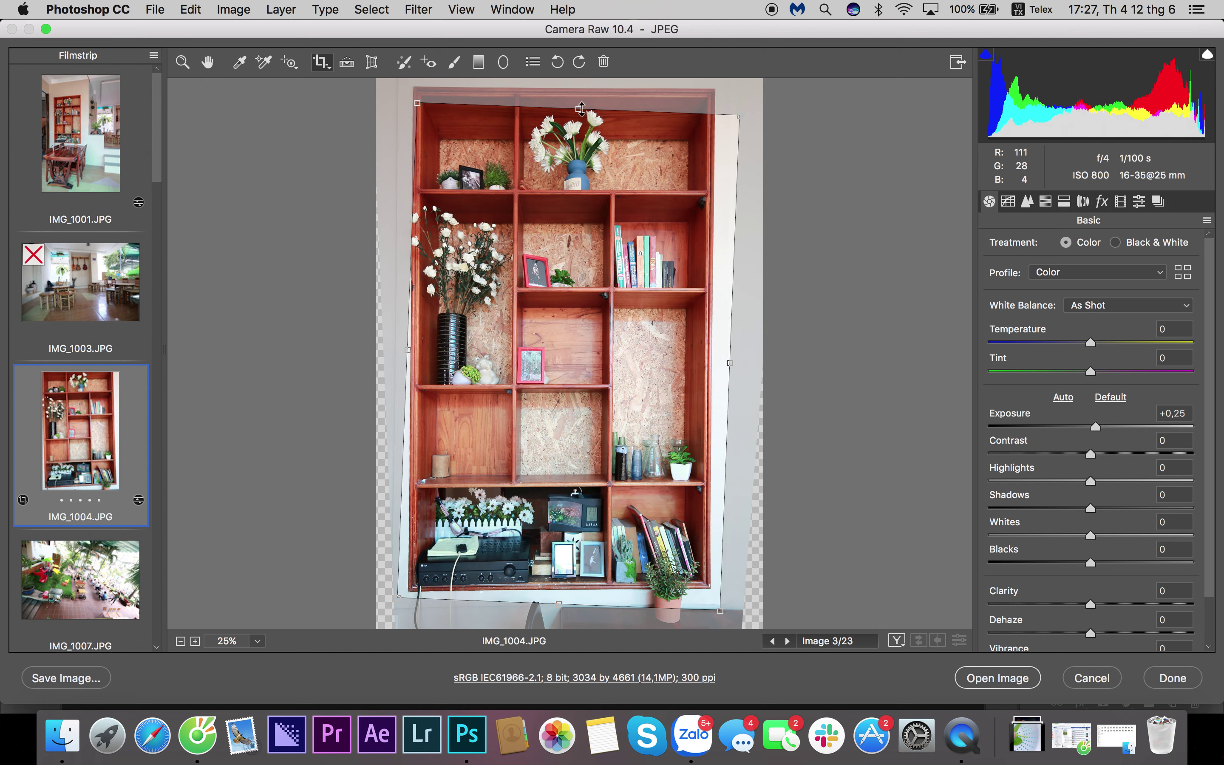
left_click_drag(581, 99, 575, 99)
left_click_drag(553, 234, 548, 210)
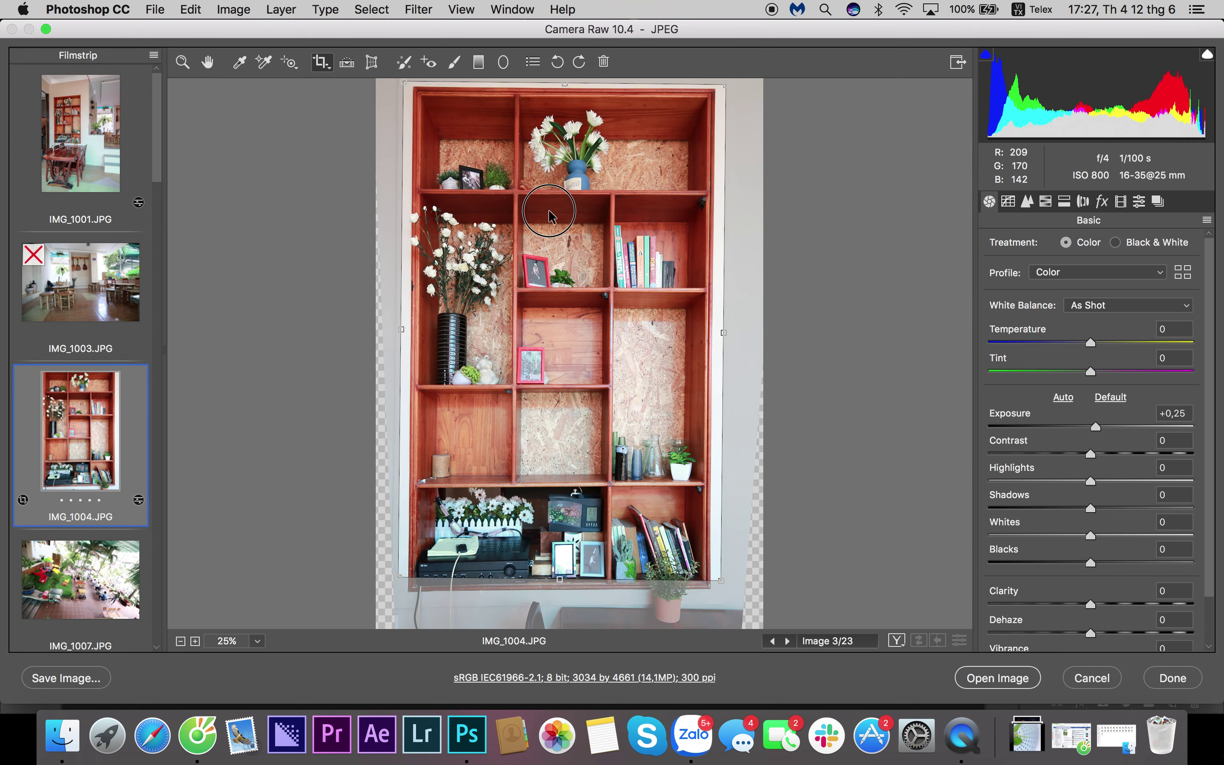
left_click_drag(721, 581, 723, 627)
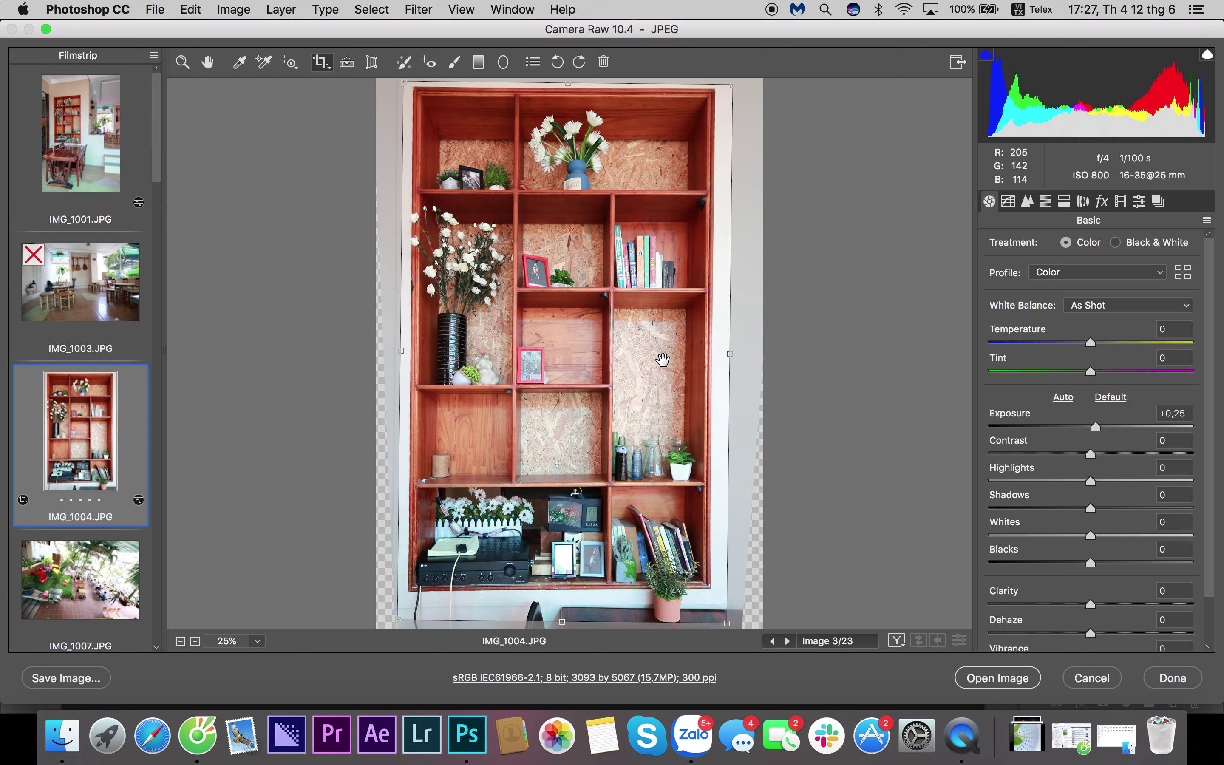
Step: Redraw the crop around the shelf at about 3200 by 5280 pixels, cutting off the transparent edges, and apply it
key("super+minus")
left_click_drag(563, 221, 564, 208)
key("Return")
left_click_drag(483, 216, 653, 496)
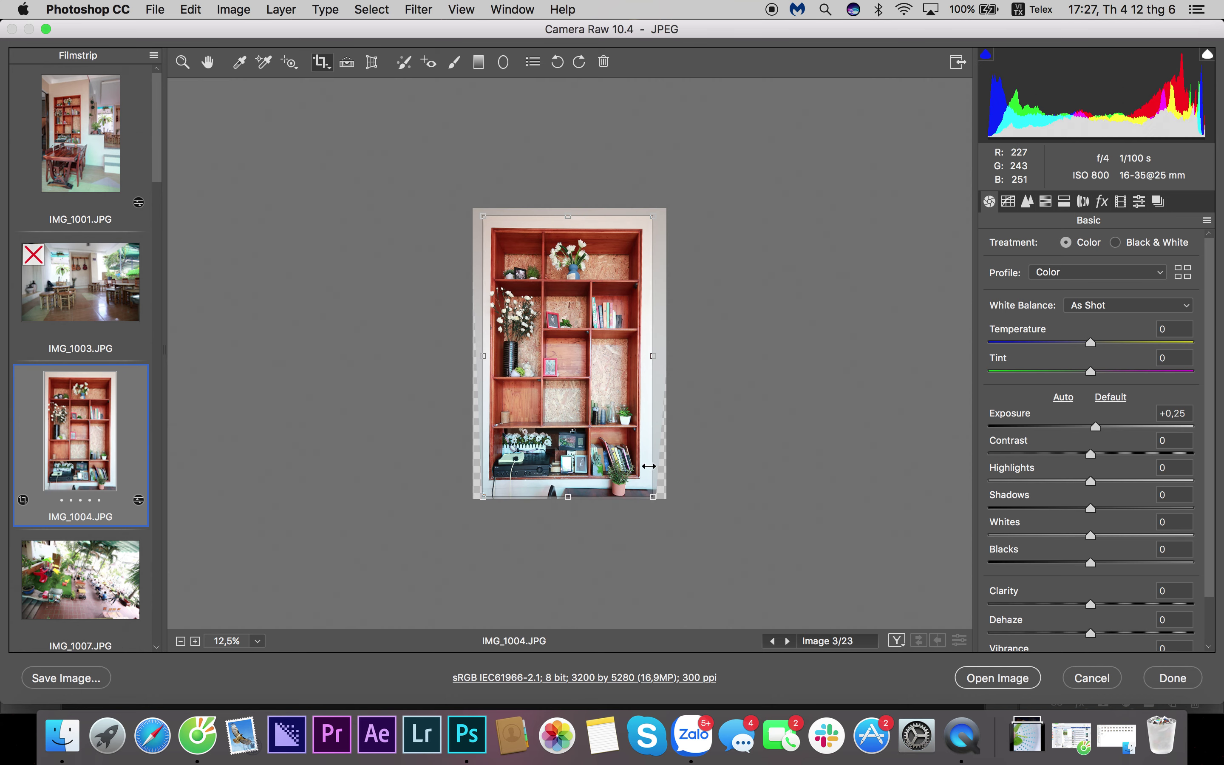
key("z")
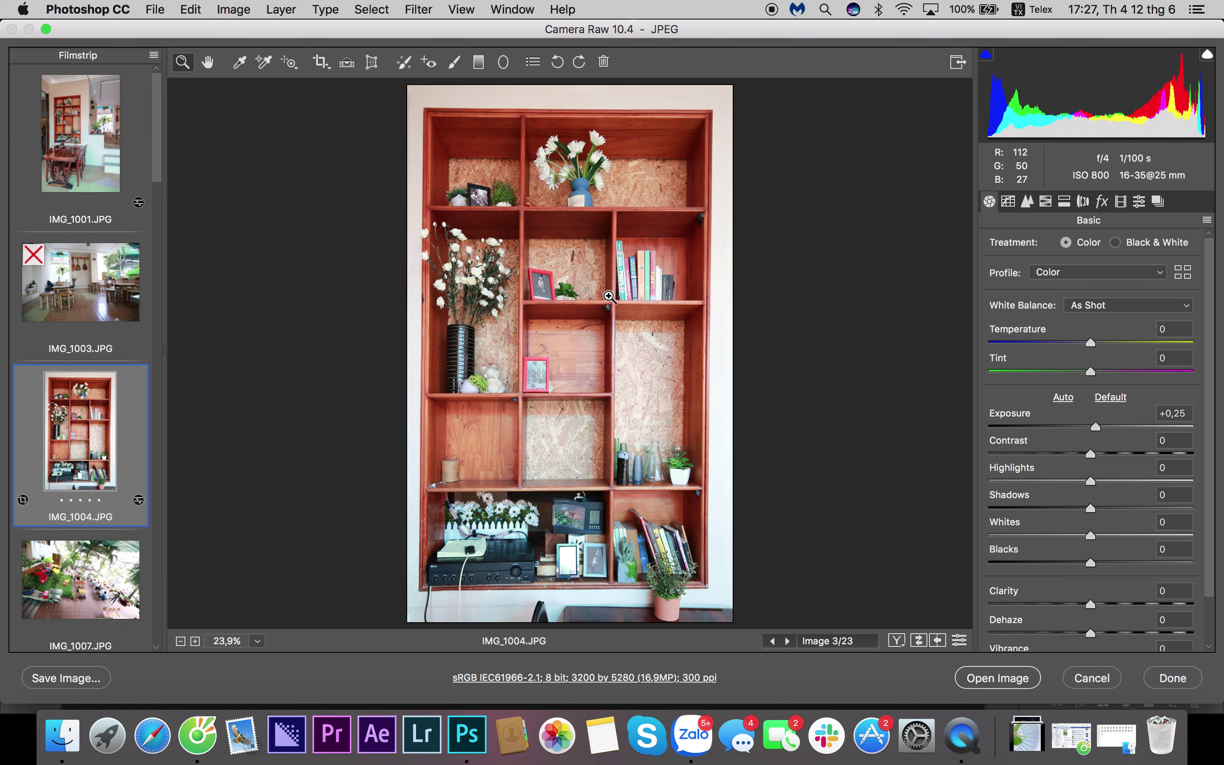
left_click(613, 258, "alt")
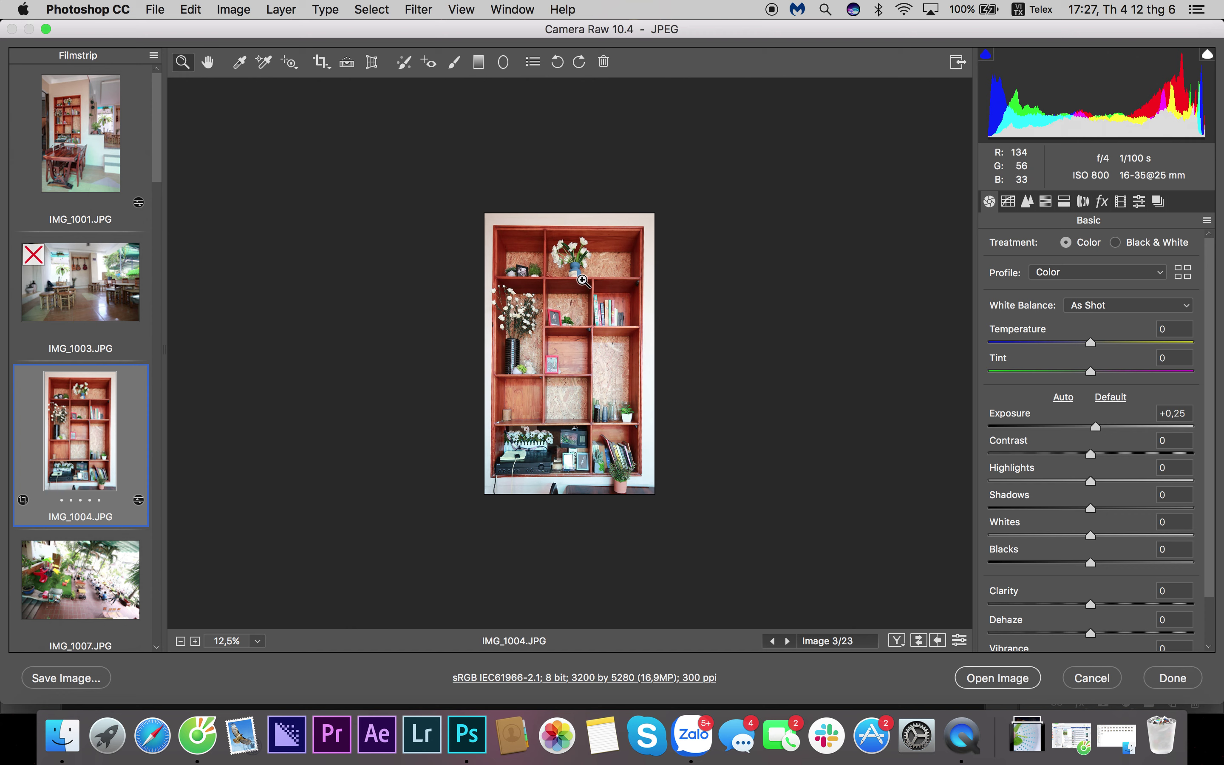
Step: Mark IMG_1007.JPG, the first courtyard photo, for deletion and continue to IMG_1008.JPG
scroll(74, 487, "down", 2)
left_click(109, 554)
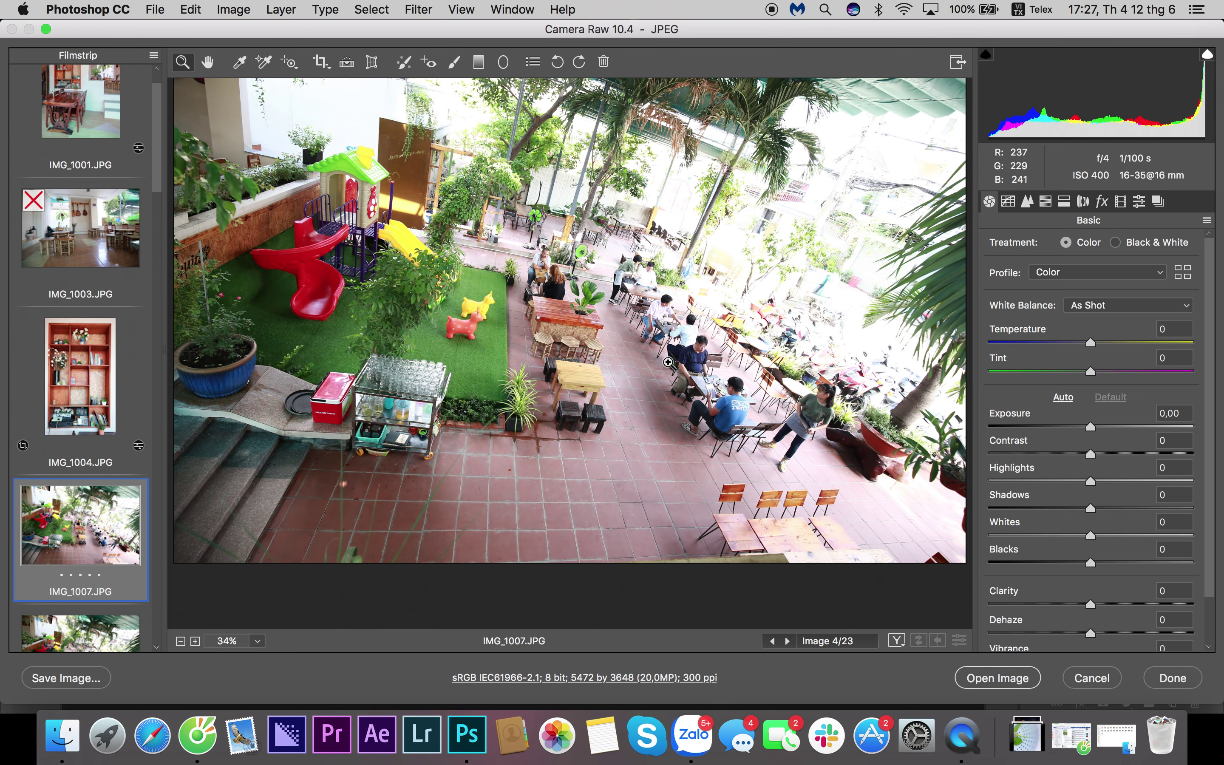
key("Delete")
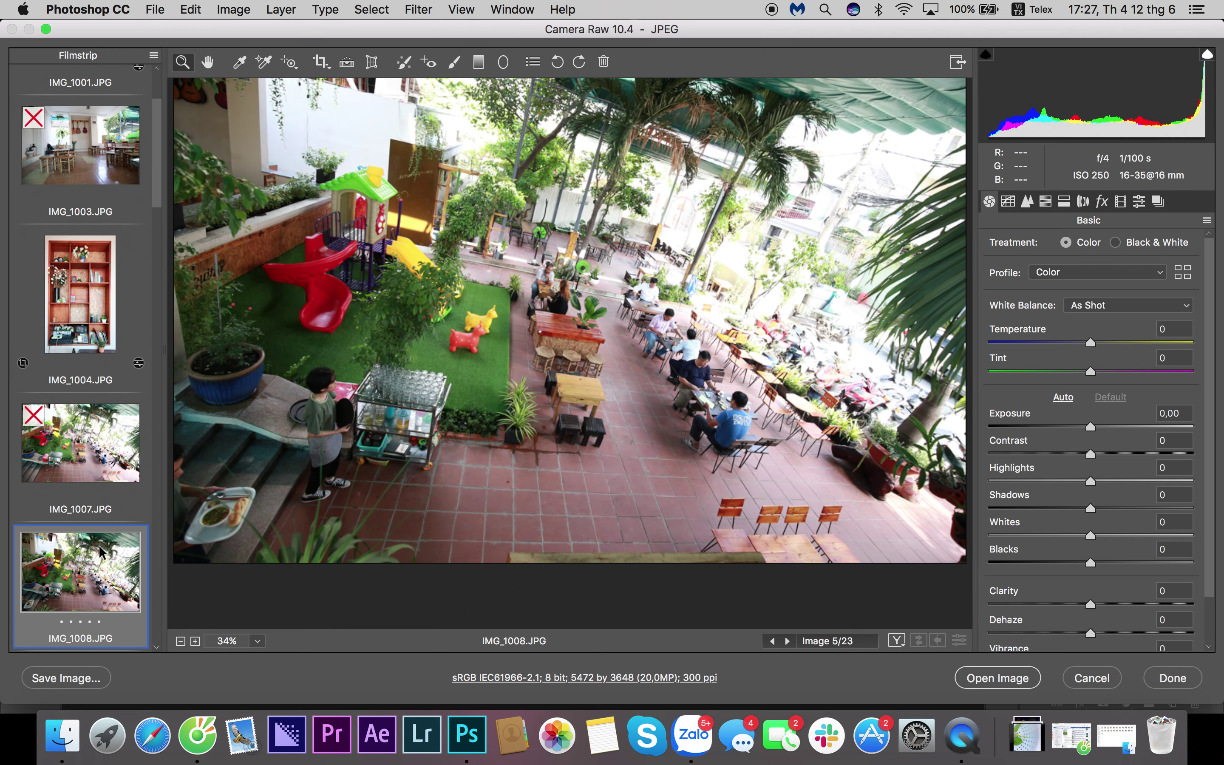
scroll(117, 494, "down", 3)
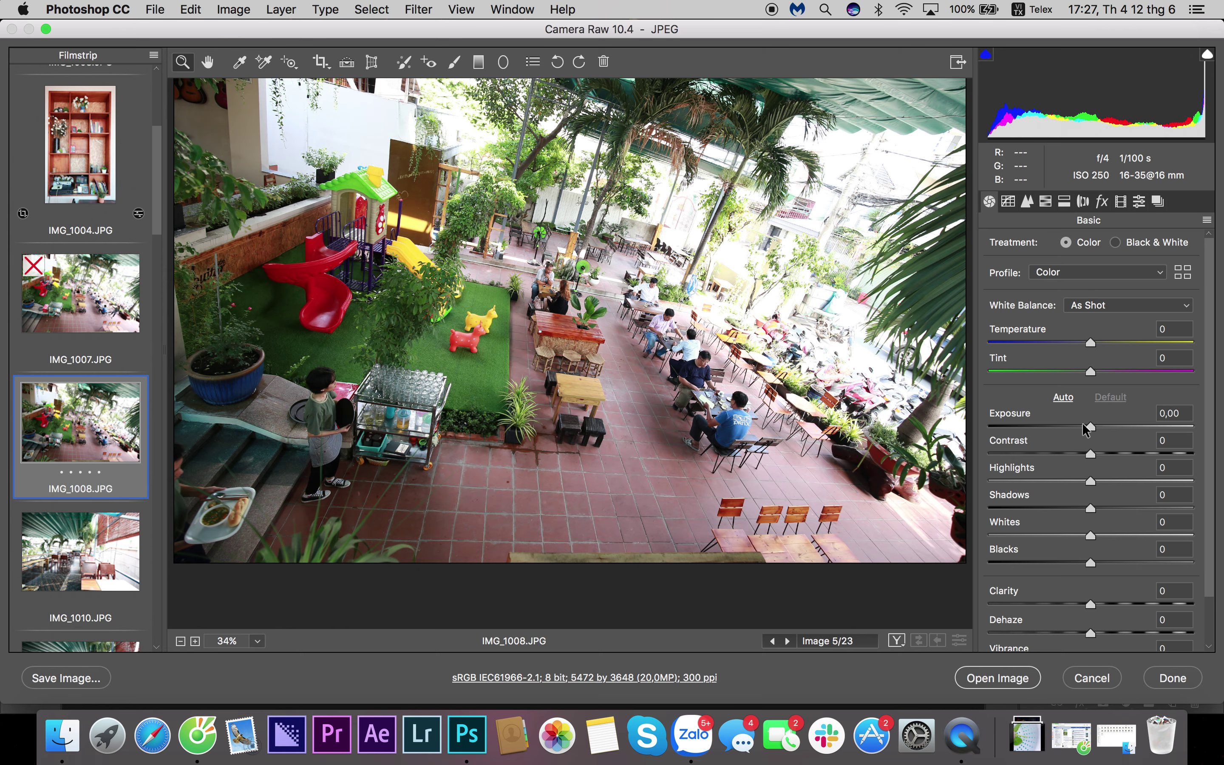
Step: Lower the courtyard photo's overall exposure to -0.65 and brighten its shaded left side with an Adjustment Brush at exposure +1.55
left_click_drag(1086, 429, 1077, 428)
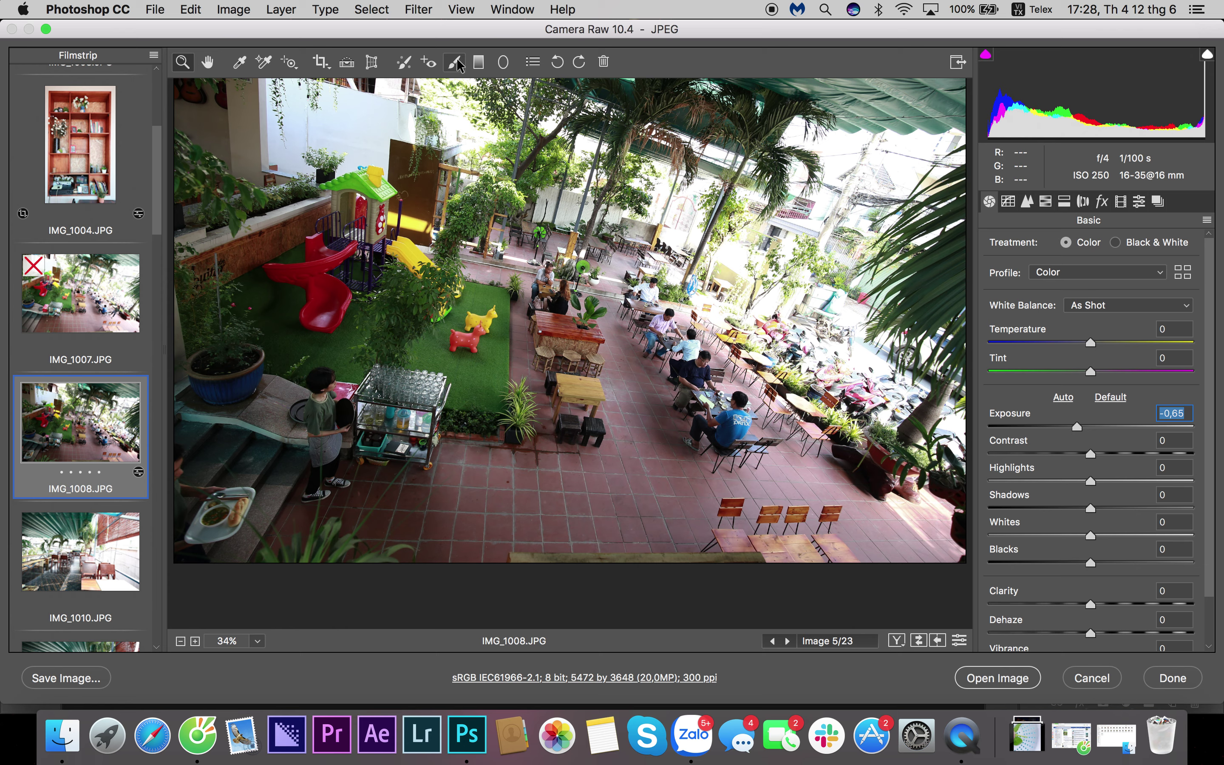
left_click(448, 69)
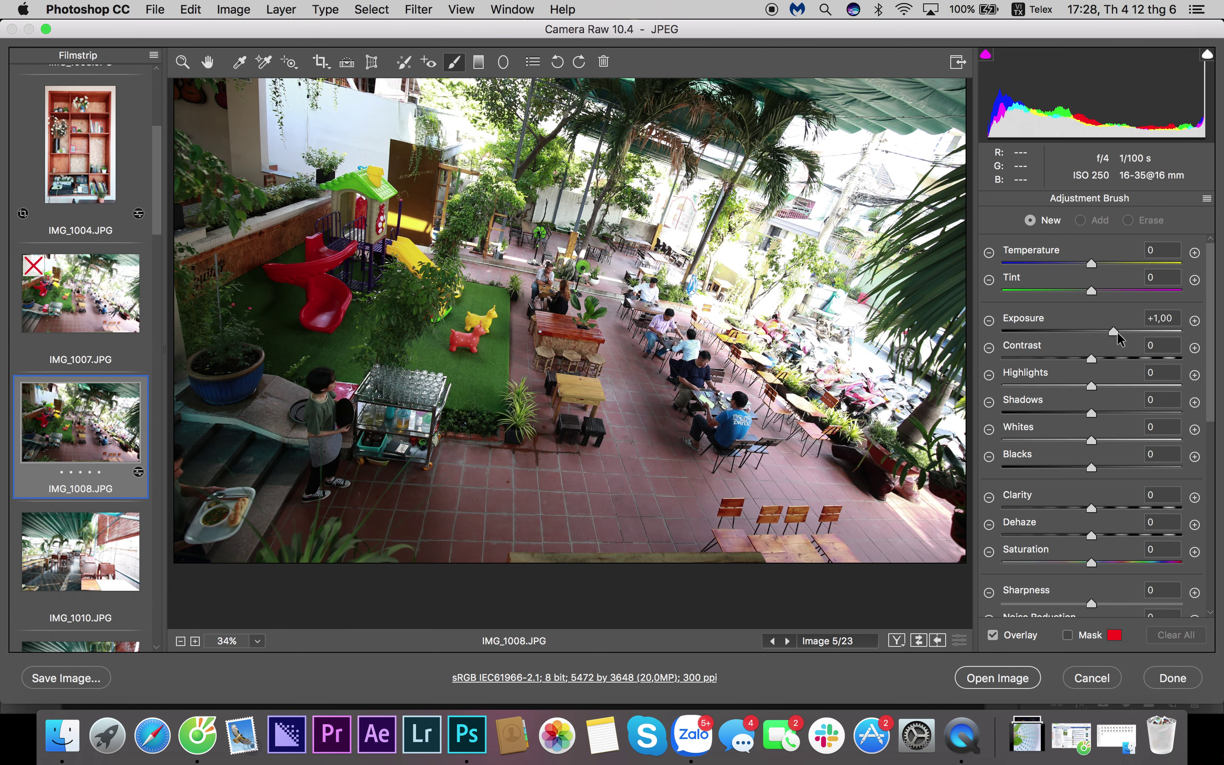
mouse_move(243, 152)
left_mouse_down()
mouse_move(228, 253)
mouse_move(274, 557)
mouse_move(285, 499)
mouse_move(450, 395)
mouse_move(697, 505)
mouse_move(774, 490)
mouse_move(384, 228)
mouse_move(167, 296)
mouse_move(261, 571)
left_mouse_up()
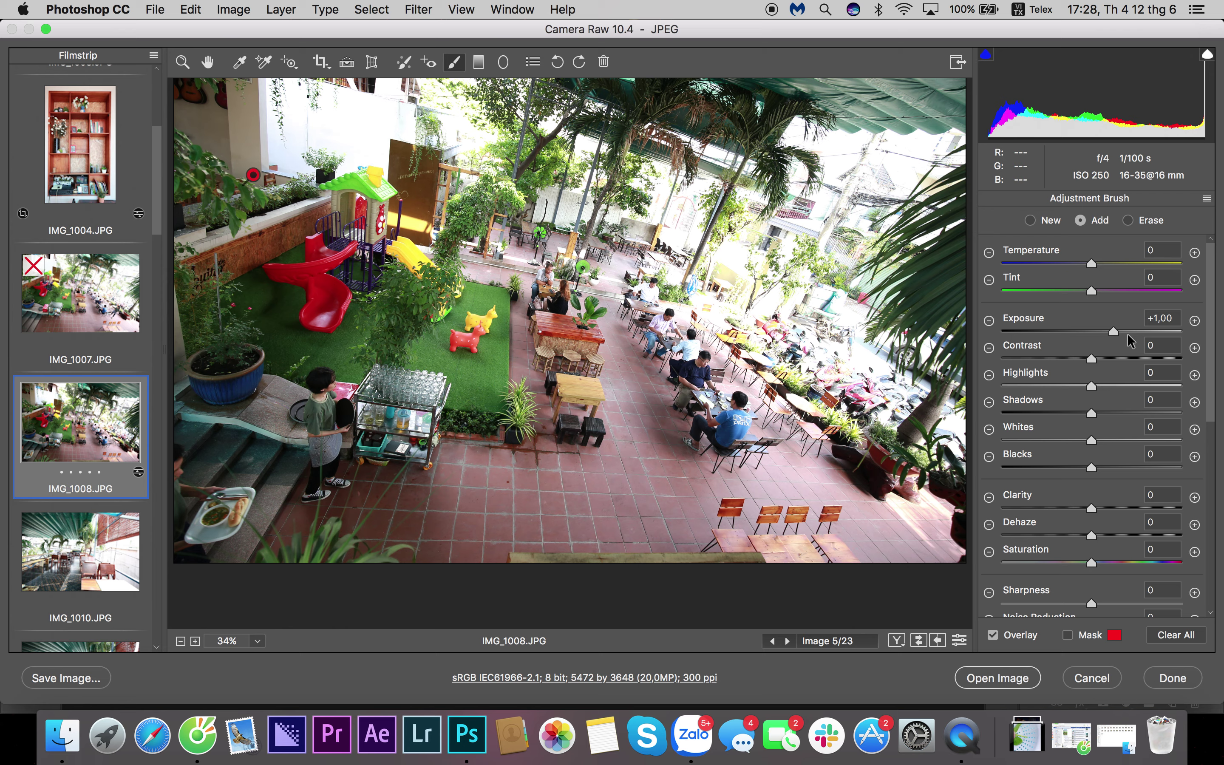
mouse_move(1114, 330)
left_mouse_down()
mouse_move(1142, 330)
mouse_move(1126, 330)
left_mouse_up()
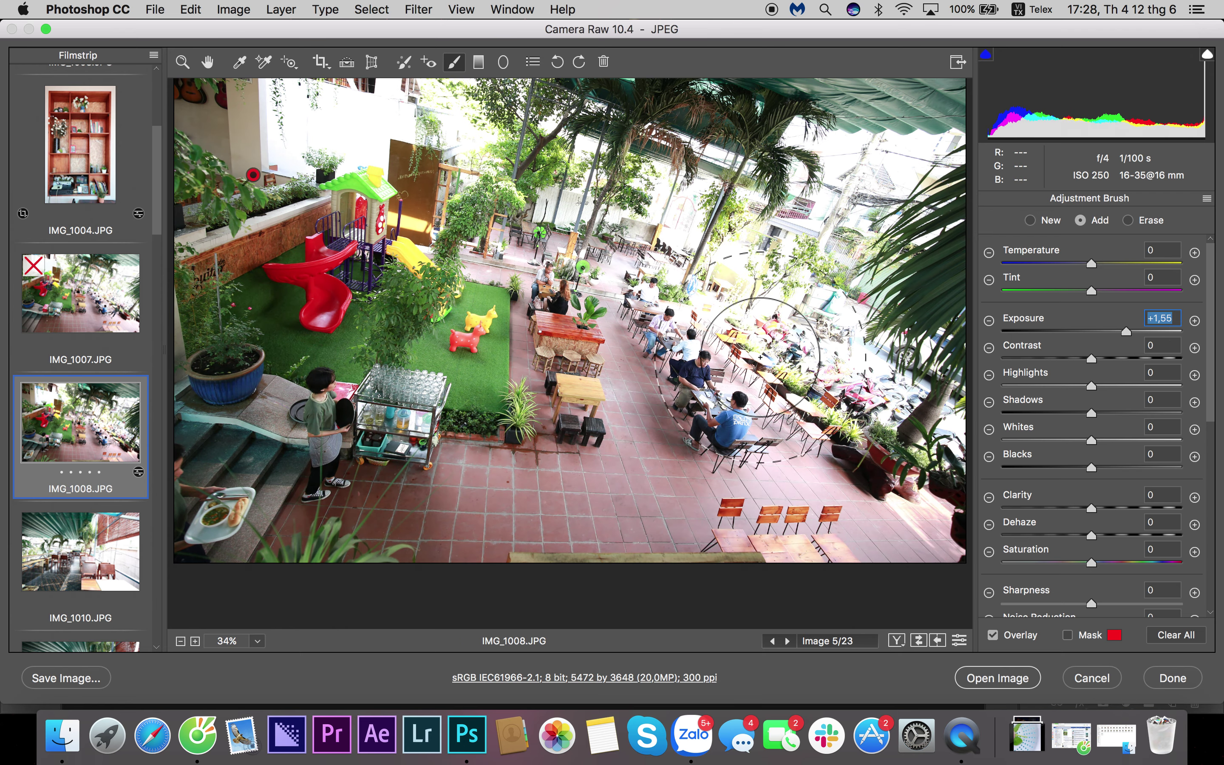
Step: Erase the brush mask around the right-hand tables and brighten the seated guests' area with a second brush adjustment at exposure +1.55
key("alt")
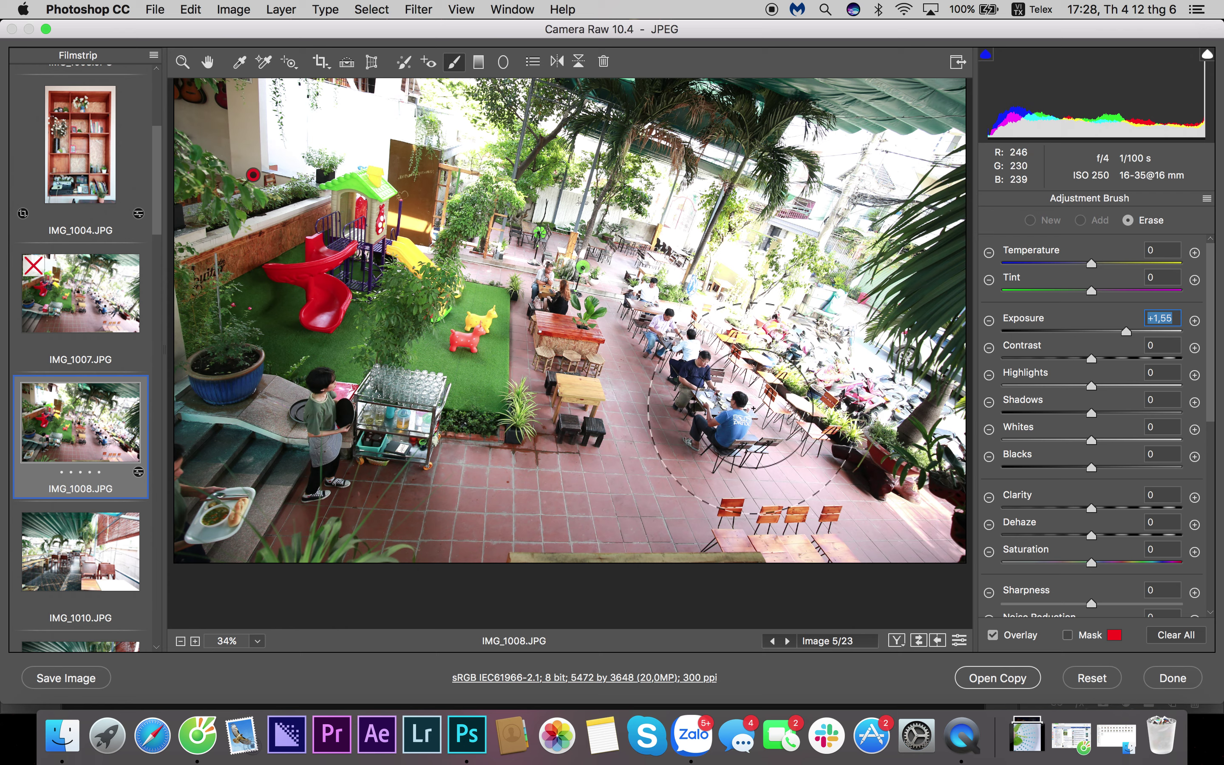
left_click_drag(759, 434, 802, 439)
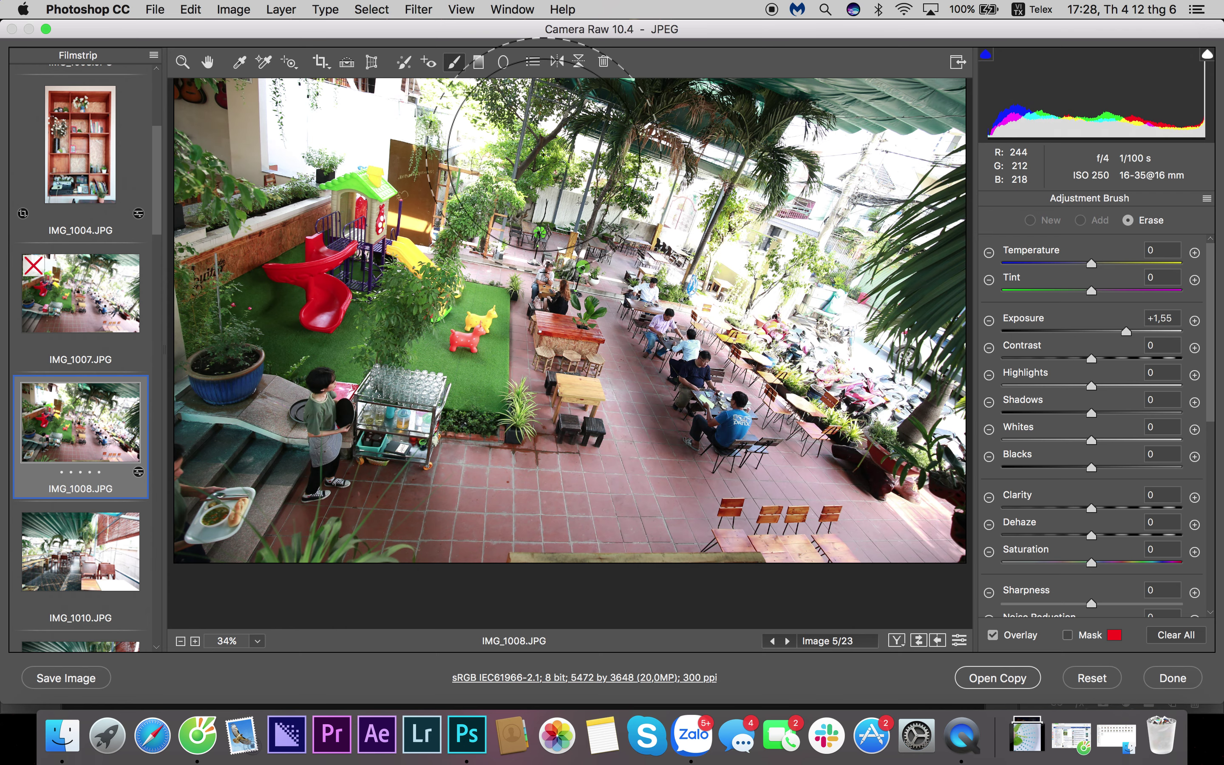
left_click_drag(1128, 332, 1149, 328)
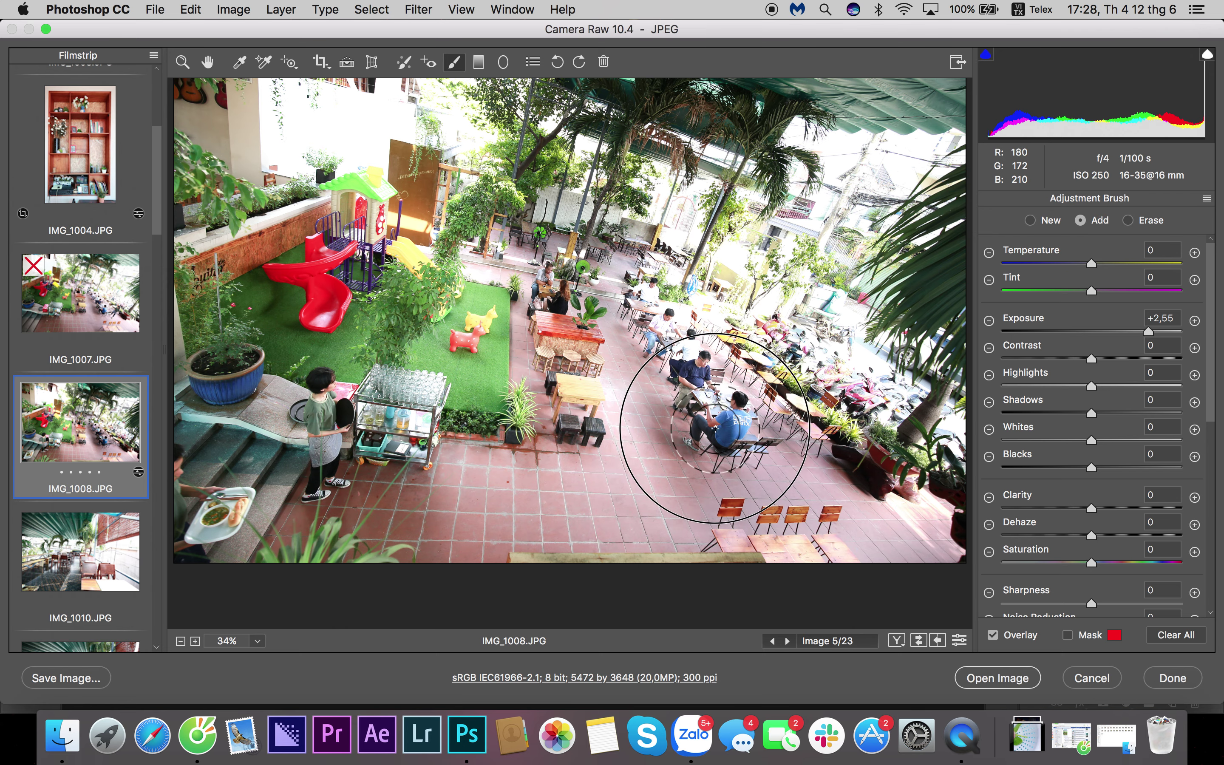
left_click(1122, 331)
left_click_drag(1122, 332, 1126, 332)
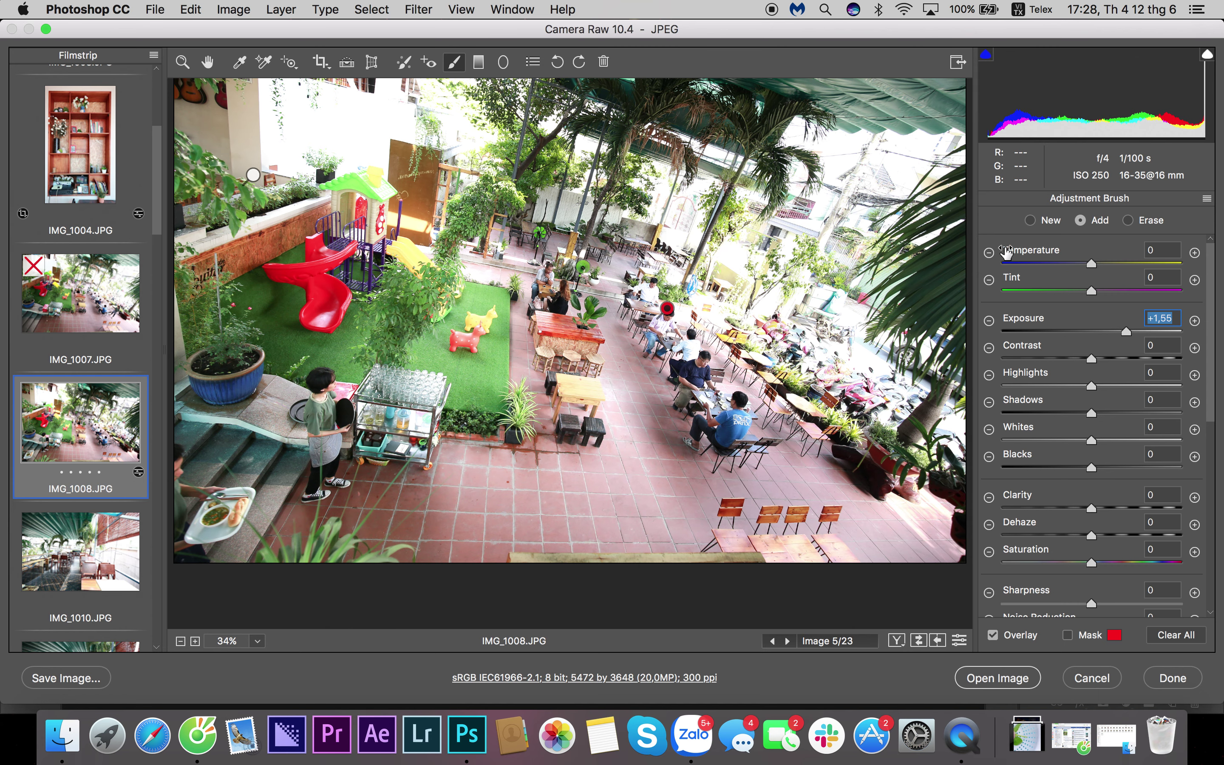
Step: Paint a third brush adjustment over the trees and street-side tables with exposure -0.40, and leave the Adjustment Brush
mouse_move(693, 258)
left_mouse_down()
mouse_move(817, 284)
mouse_move(818, 337)
mouse_move(862, 392)
left_mouse_up()
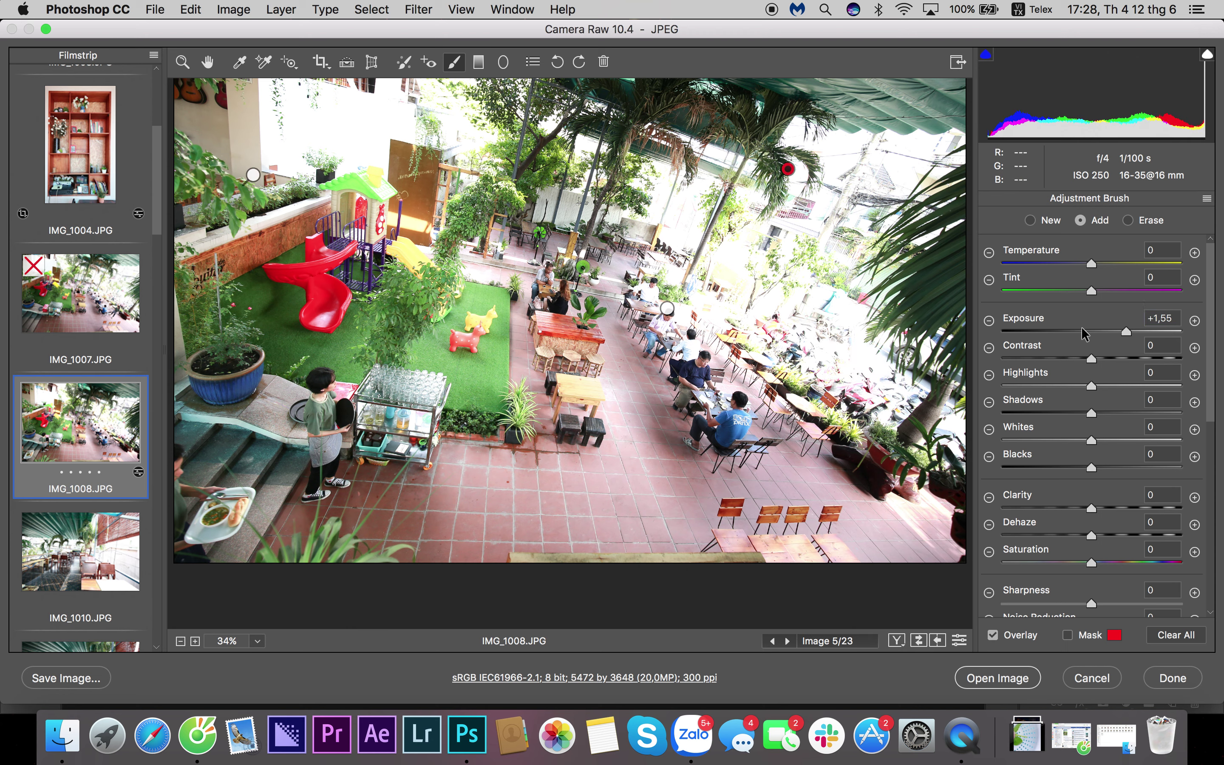
left_click_drag(1076, 331, 1082, 329)
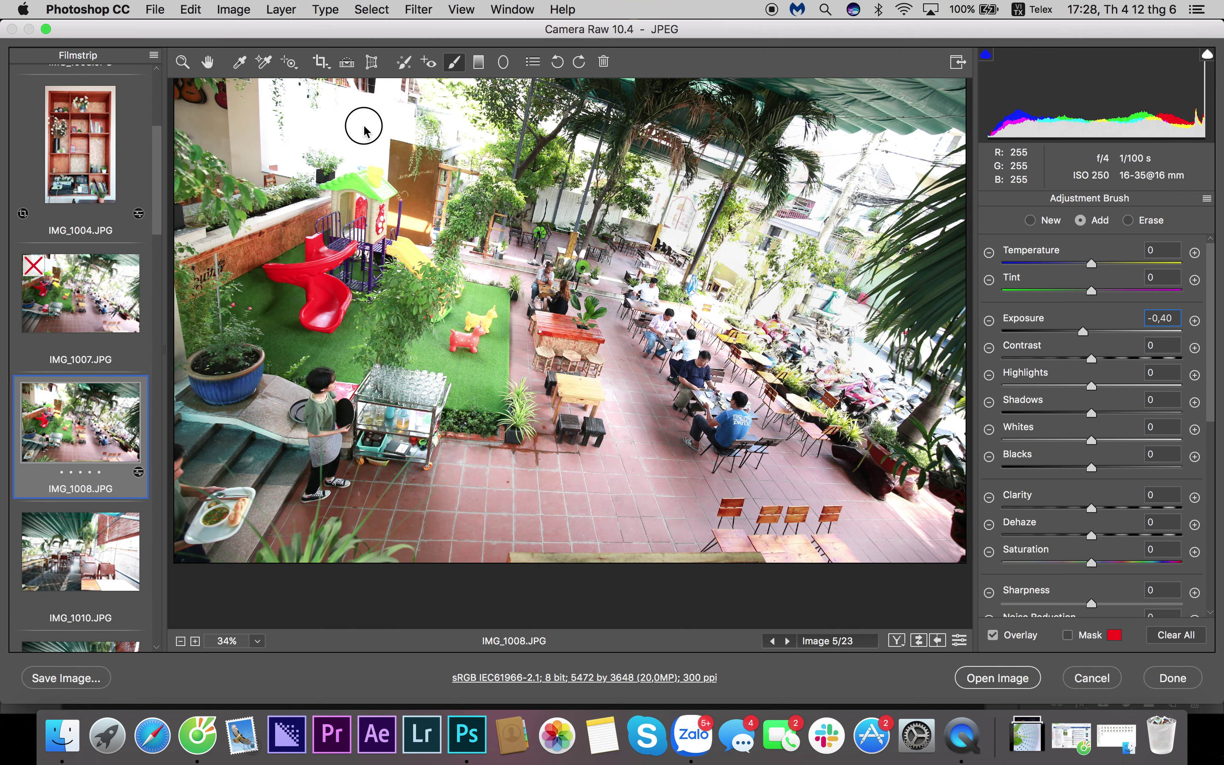
left_click(181, 62)
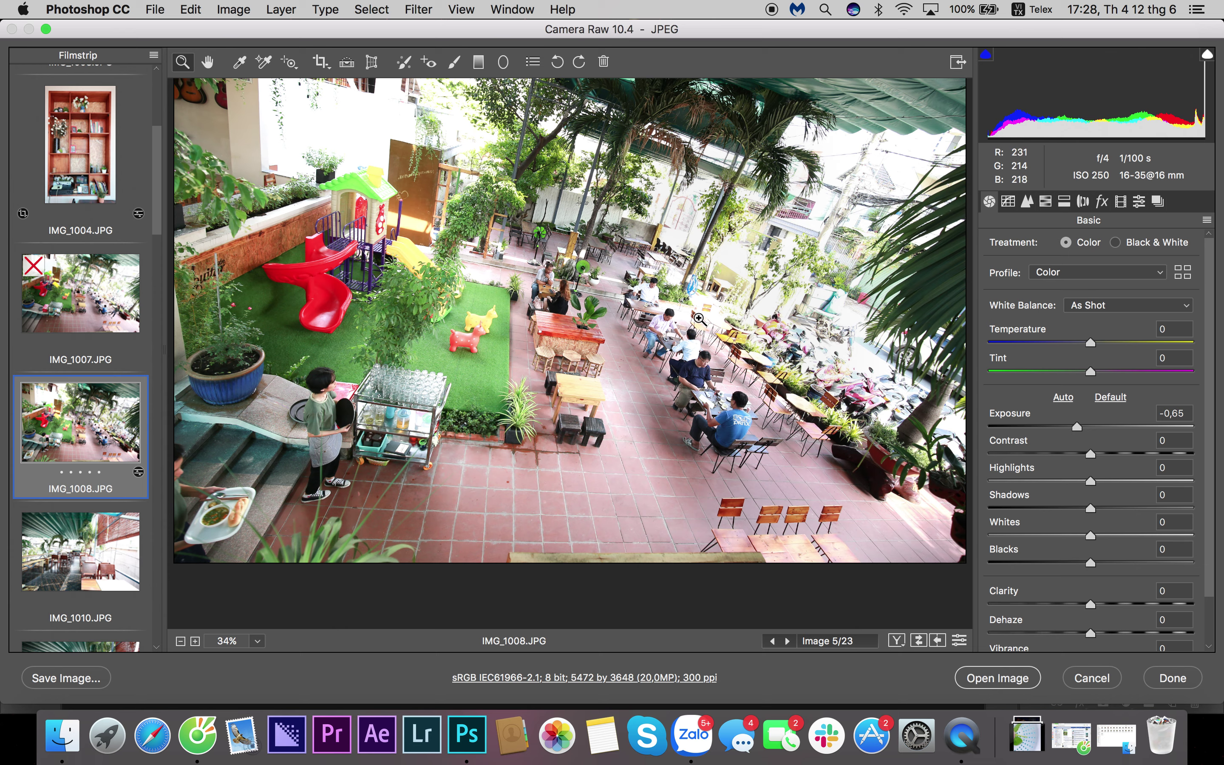
Step: Set contrast, vibrance and saturation to +13 each on the courtyard photo
left_click_drag(1090, 454, 1103, 456)
scroll(1118, 571, "down", 2)
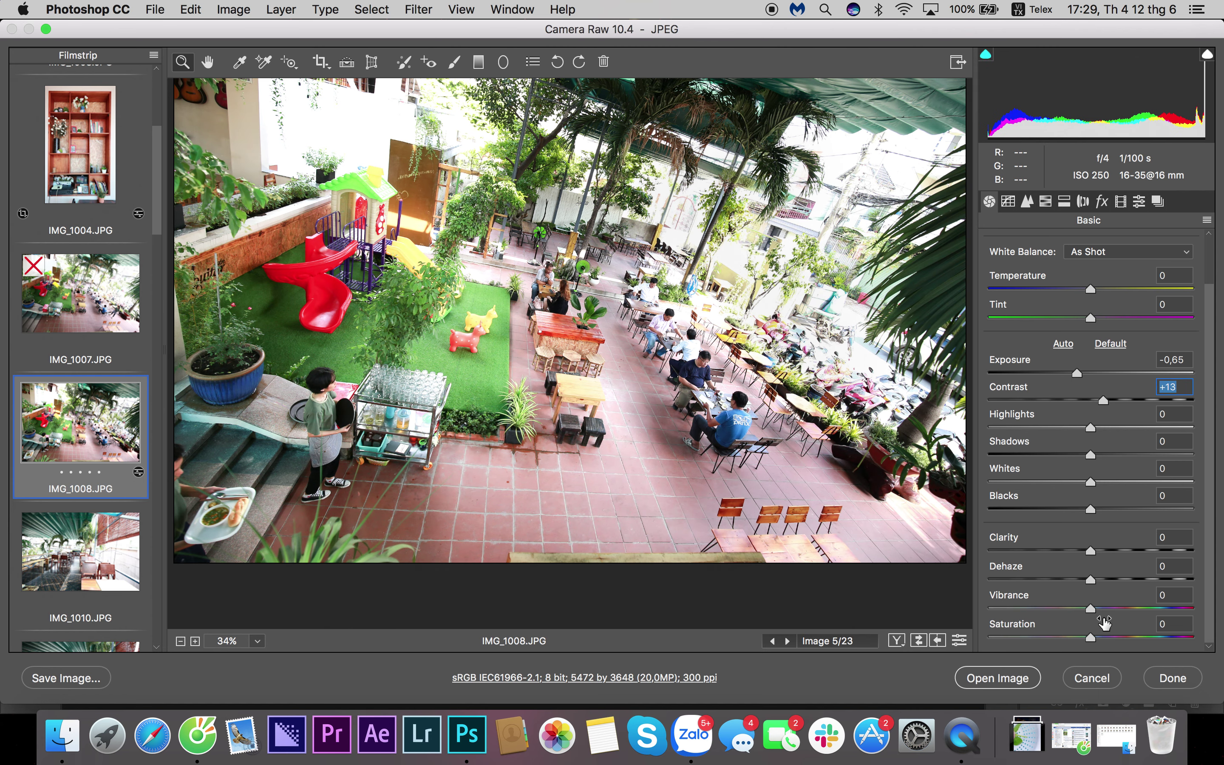
mouse_move(1098, 609)
left_mouse_down()
mouse_move(1102, 637)
mouse_move(1104, 608)
left_mouse_up()
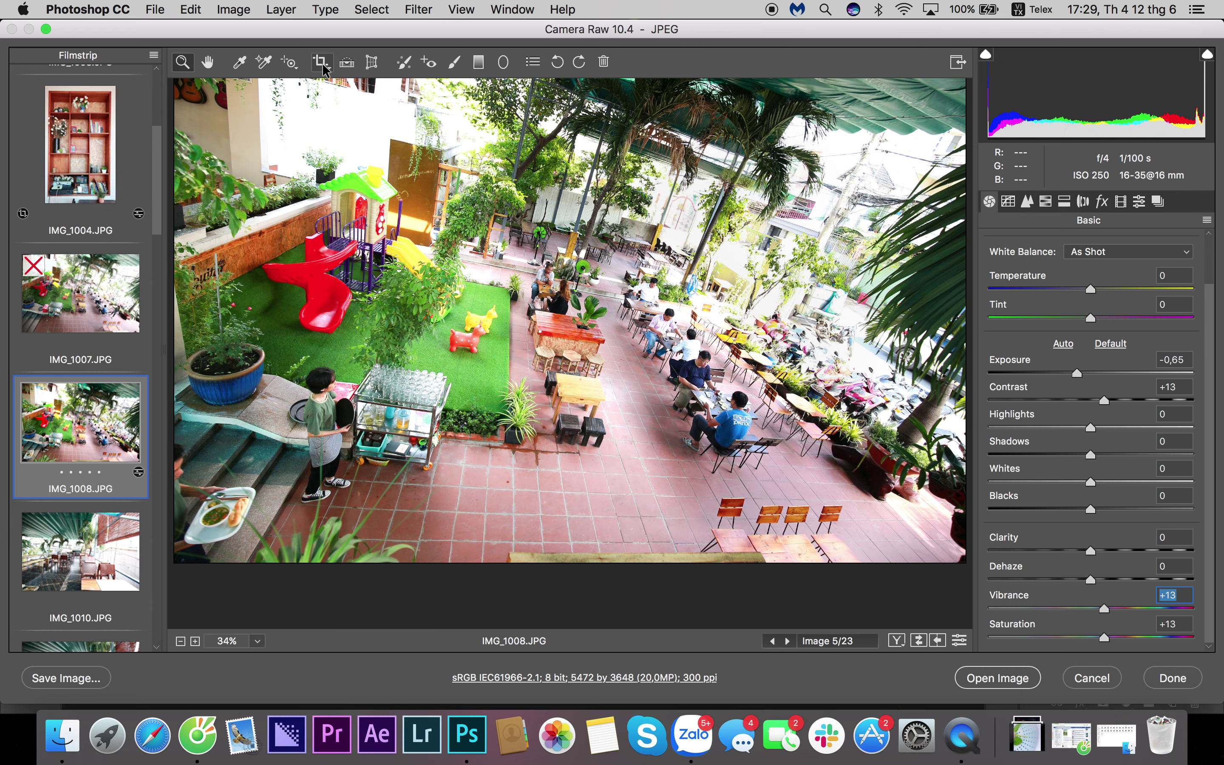
Step: Draw a crop over the whole courtyard photo and shrink it proportionally to about 4717 by 3145 pixels, trimming the upper and right edges
left_click(402, 268, "alt")
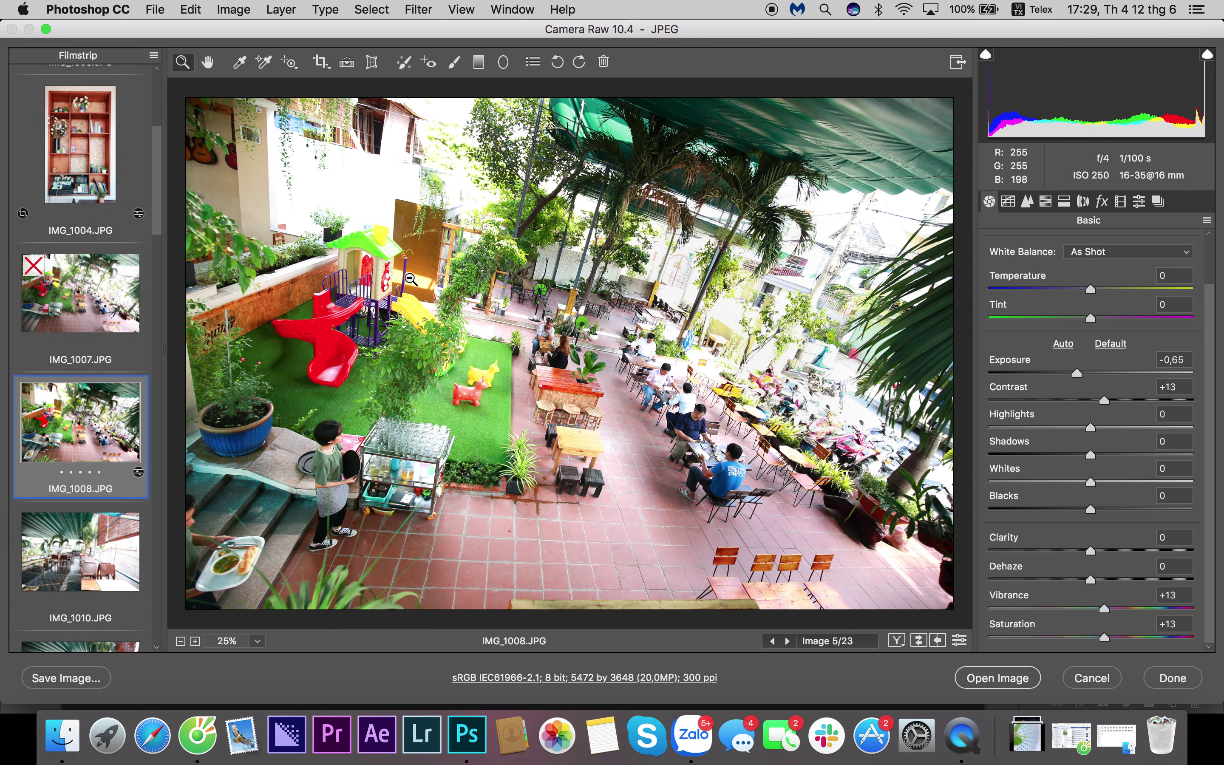
left_click(411, 274, "alt")
left_click(320, 61)
left_click_drag(248, 128, 961, 581)
key("shift")
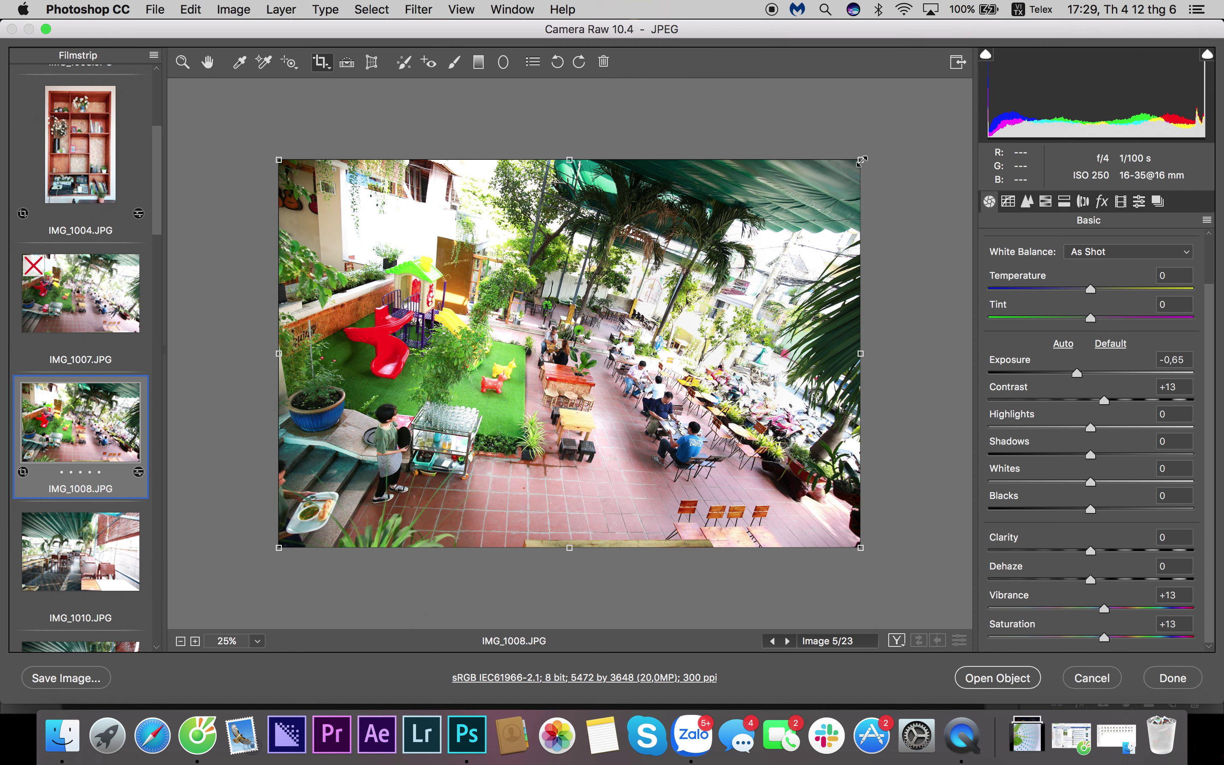
left_click_drag(860, 160, 778, 210)
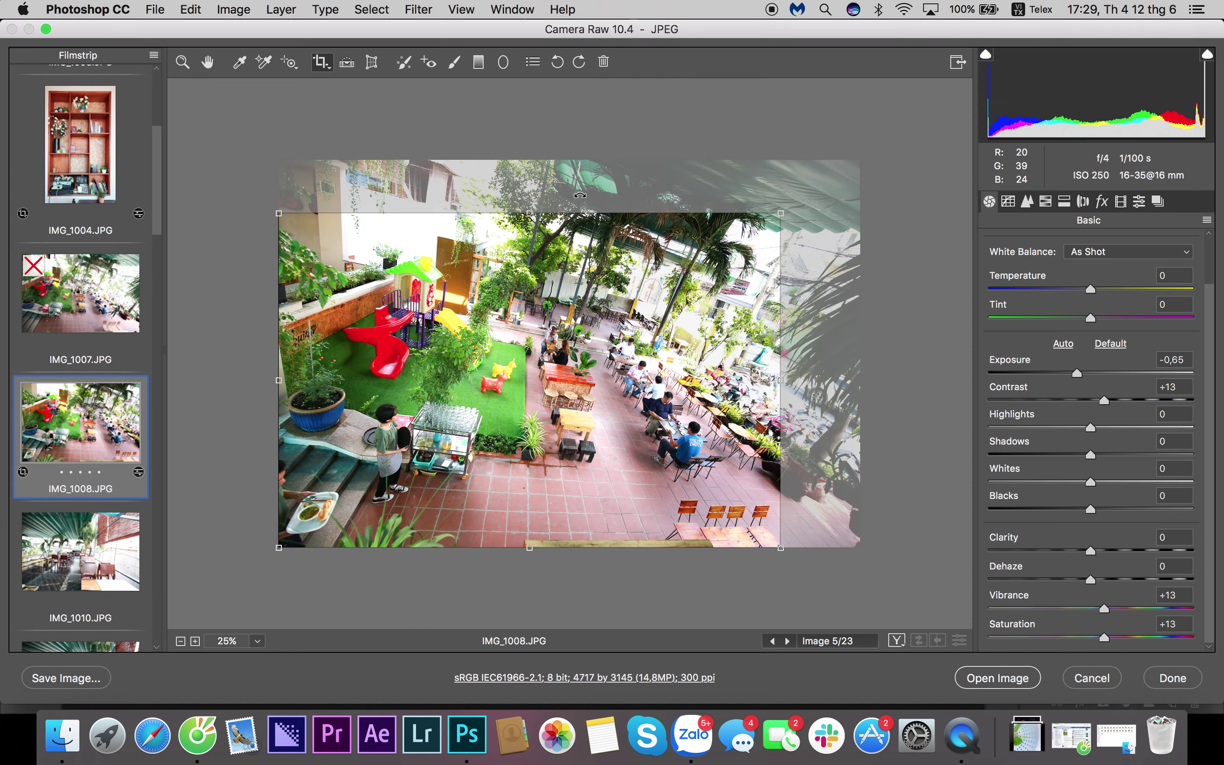
Step: Rotate the crop frame slightly clockwise, tighten it to about 4443 by 2962 pixels and apply the crop
left_click_drag(545, 191, 563, 192)
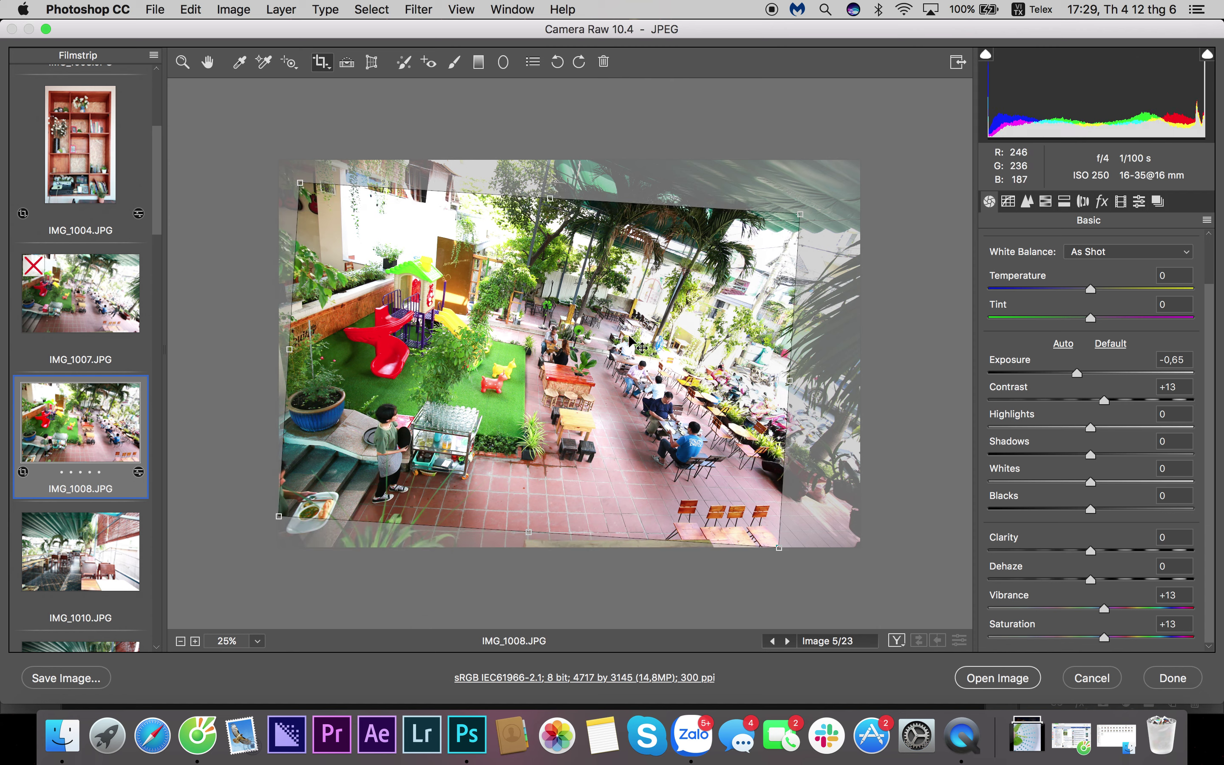
left_click_drag(800, 215, 772, 219)
key("Return")
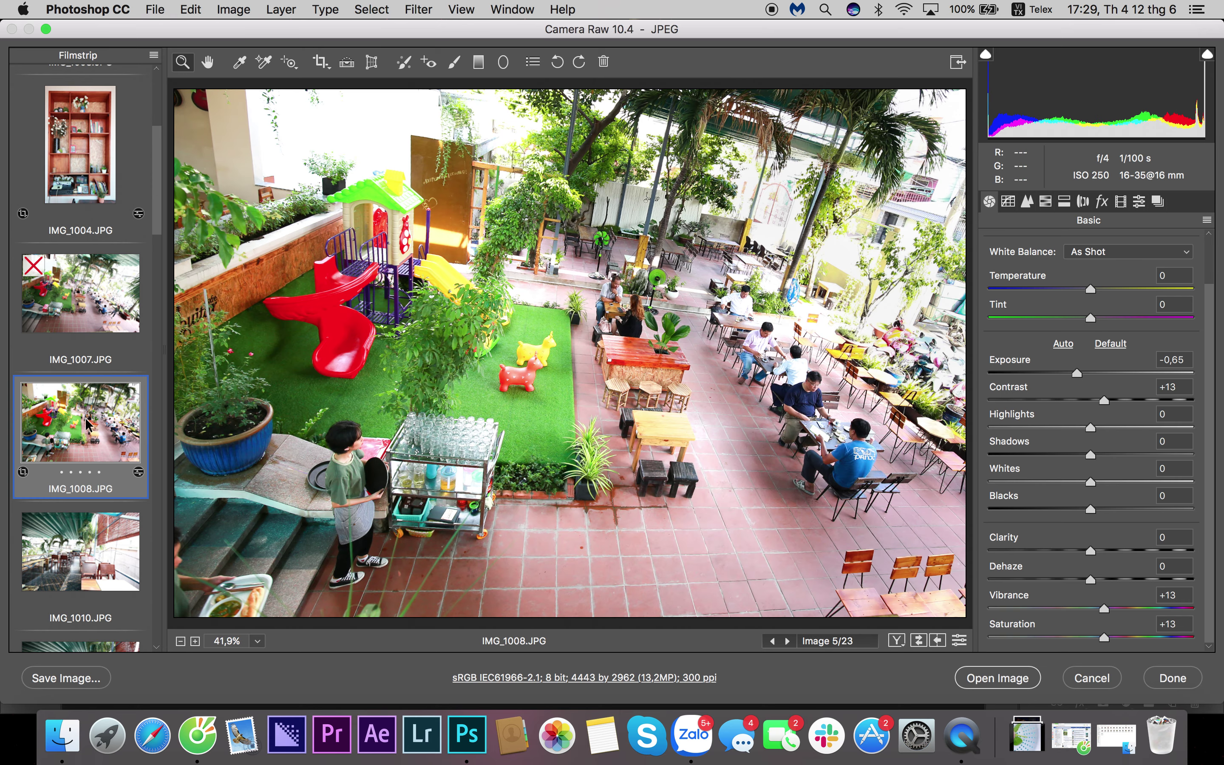
Step: Continue to the terrace photo IMG_1010.JPG and apply the "quan cf" preset to it
key("Down")
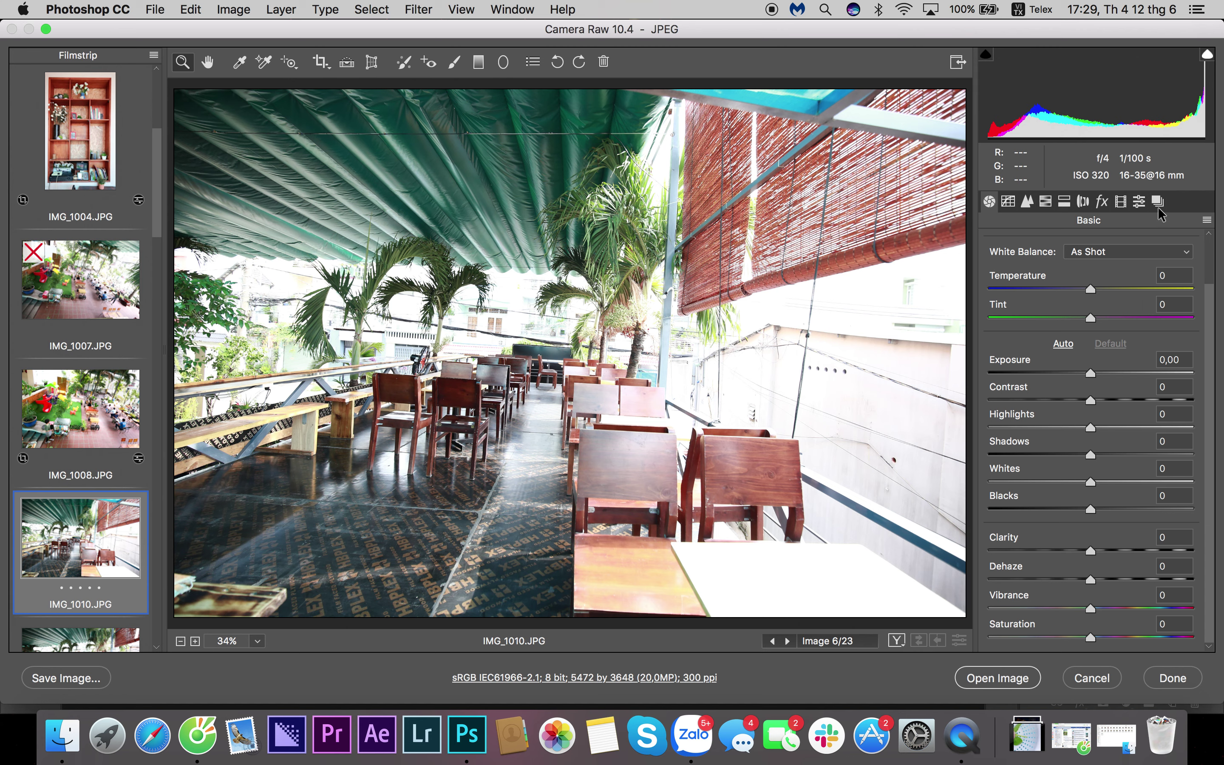
left_click(1142, 202)
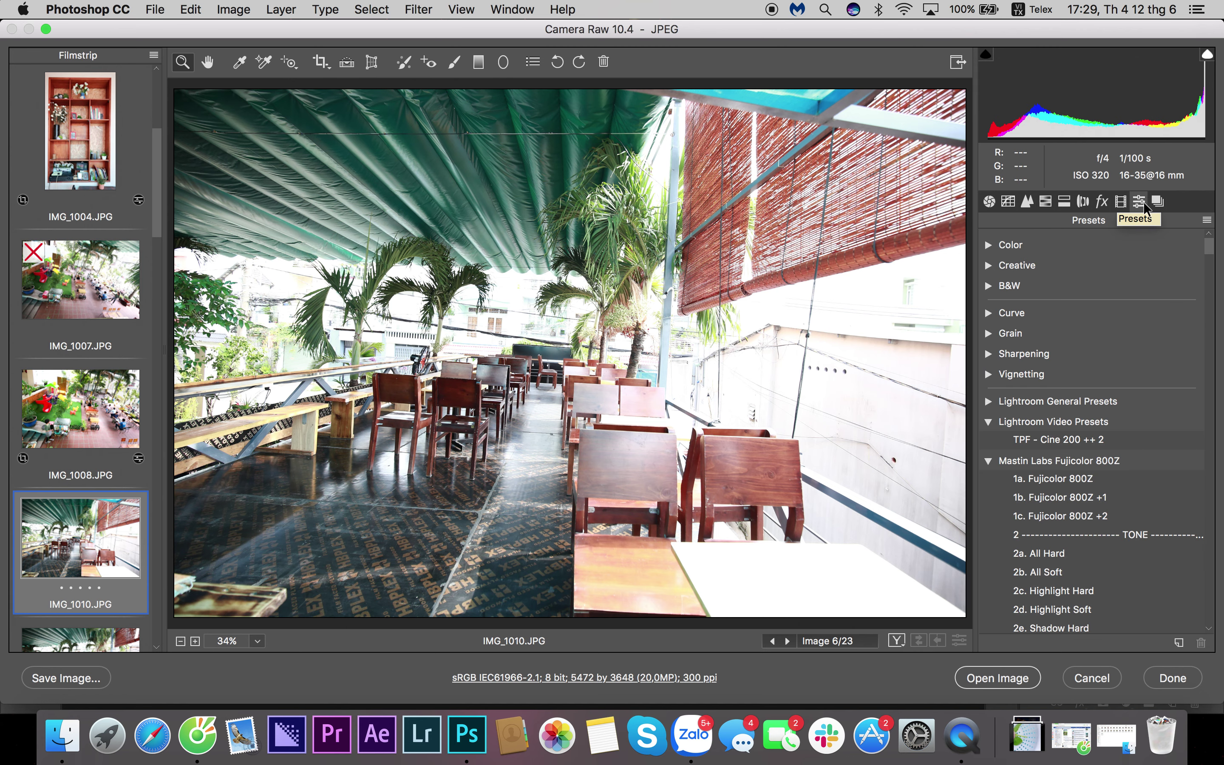
left_click_drag(1211, 249, 1194, 521)
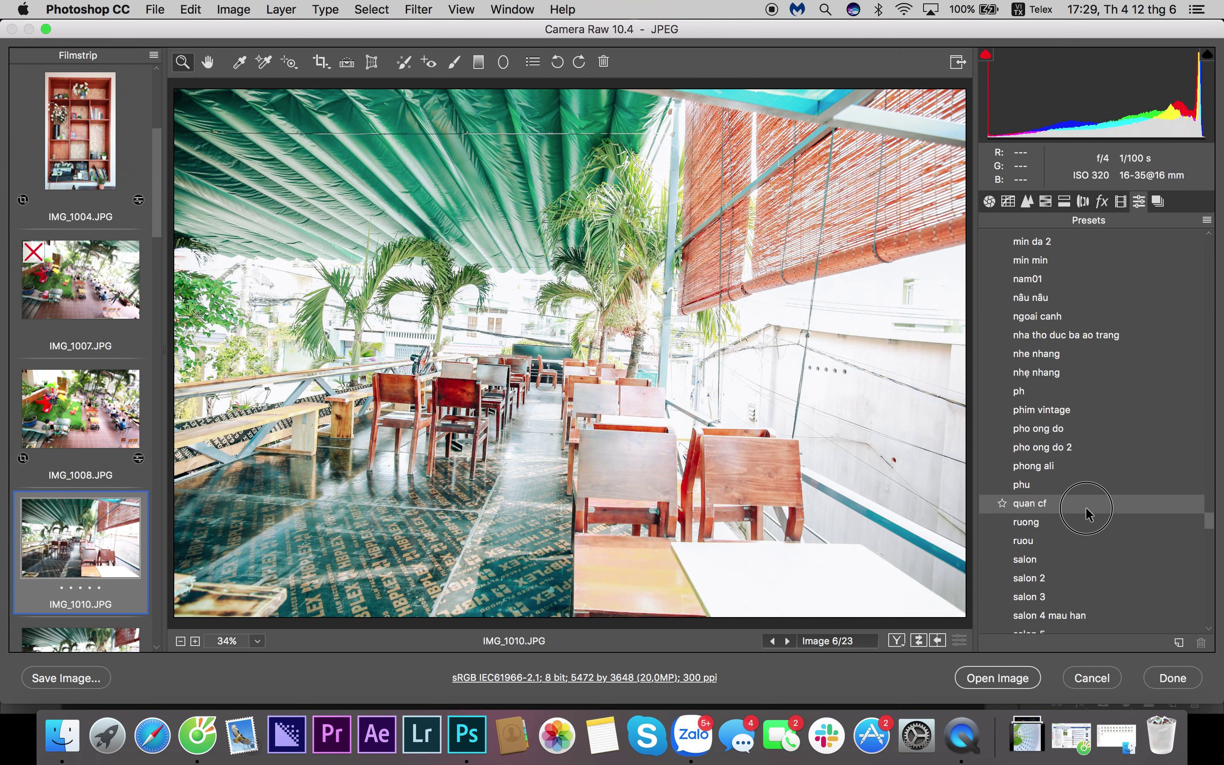
left_click(1085, 505)
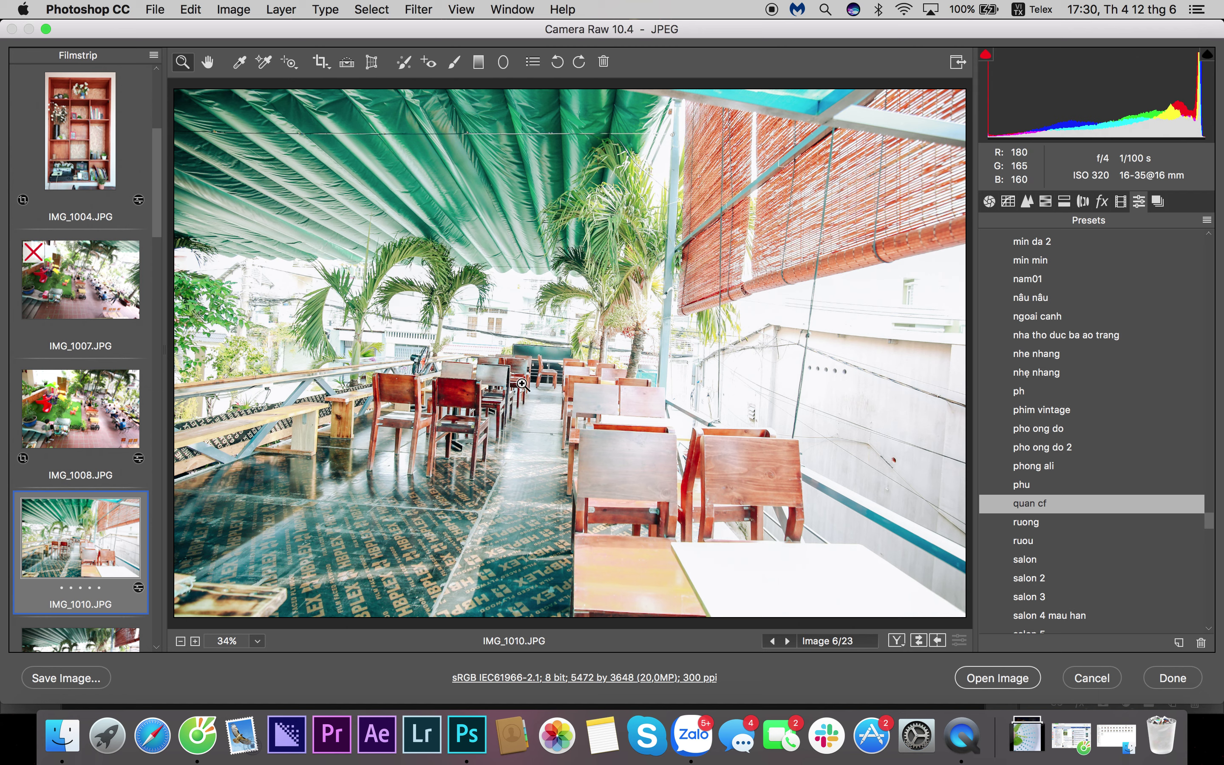
Step: Fine-tune the terrace photo's tone with exposure -0.80, contrast +3, highlights -89 and whites -70
left_click(990, 201)
left_click_drag(1087, 372, 1074, 374)
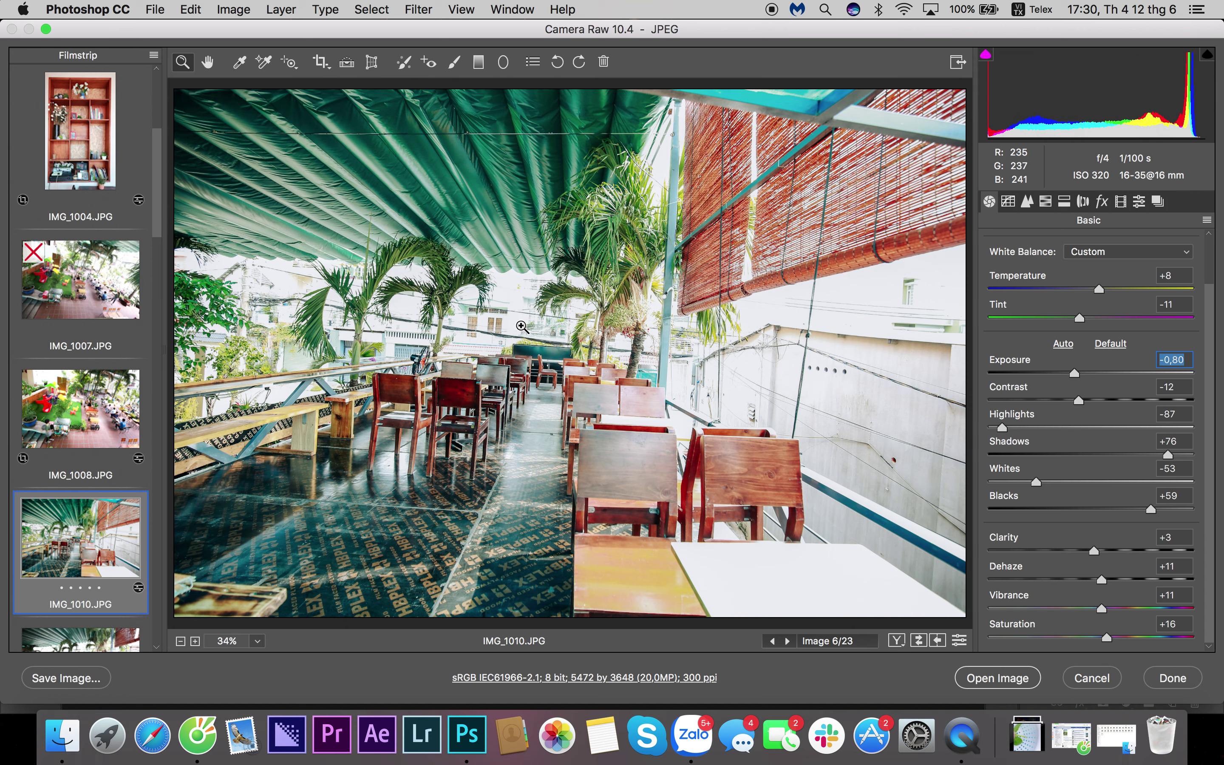
left_click_drag(1043, 490, 1019, 478)
left_click_drag(1077, 397, 1094, 396)
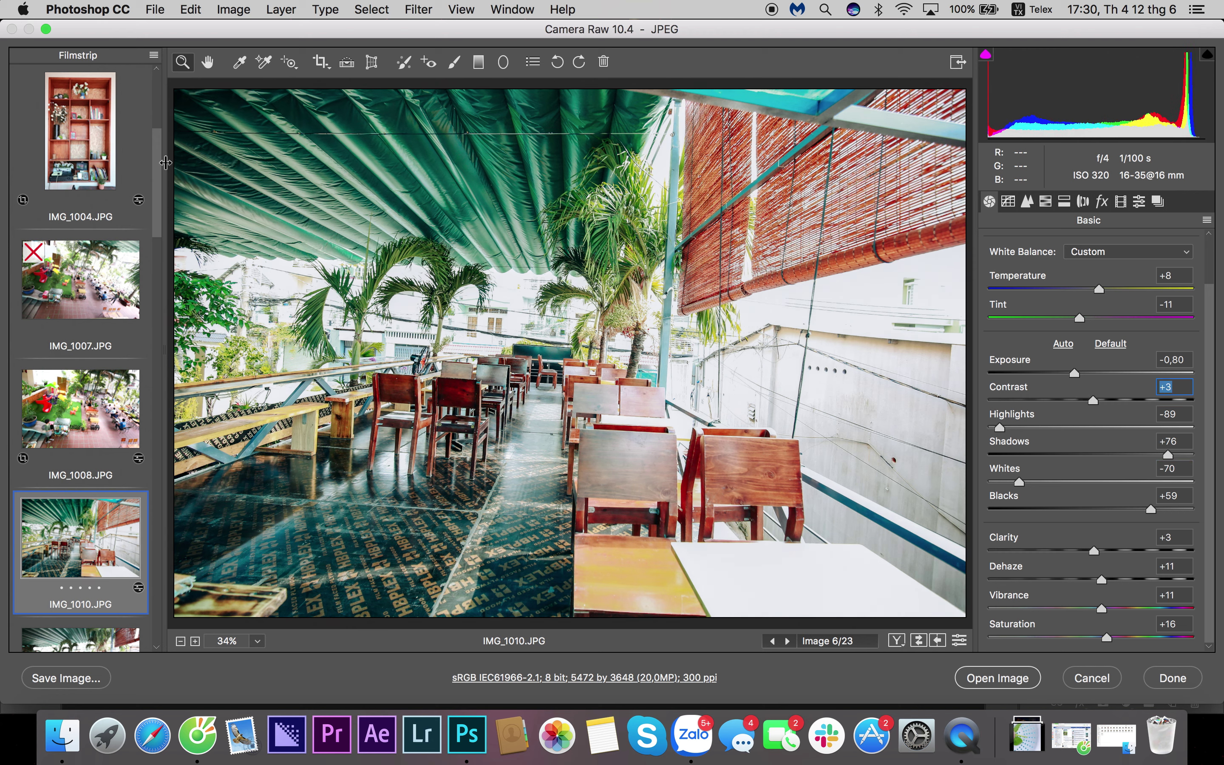
Step: Select the 18 photos from IMG_1010.JPG through the last one, IMG_1115.JPG
scroll(152, 213, "down", 5)
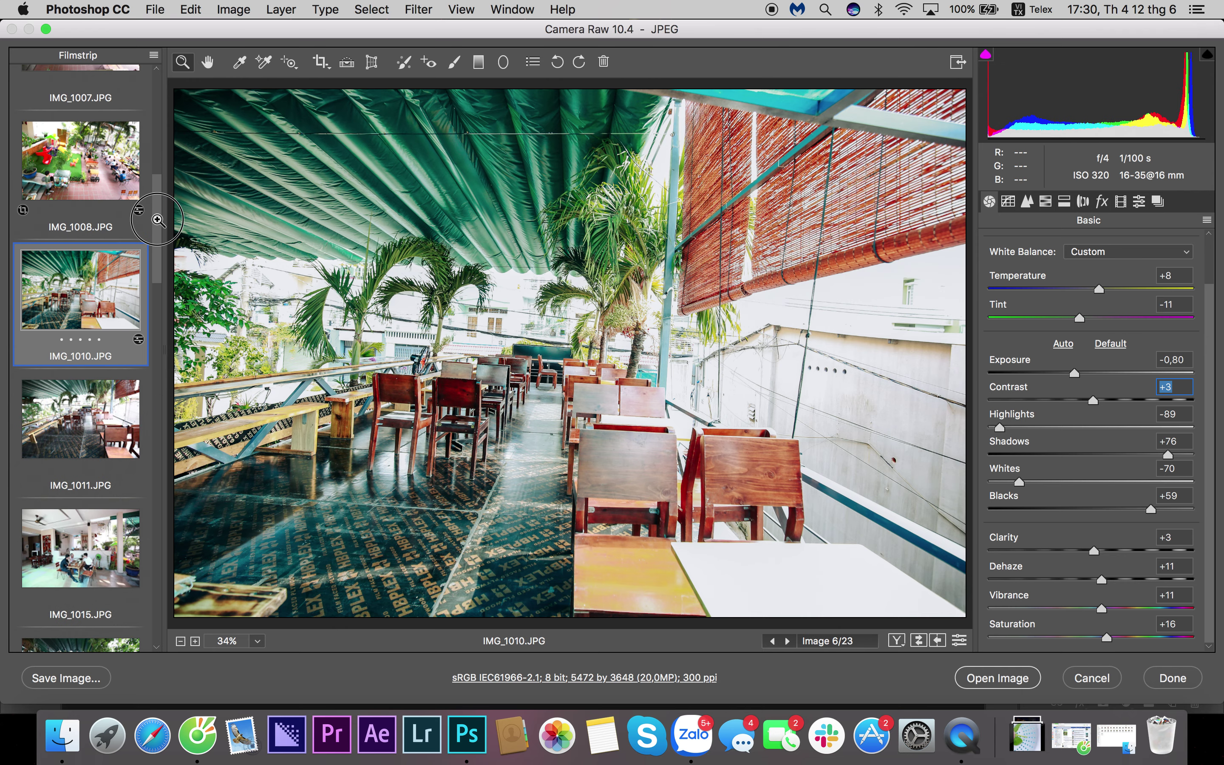
scroll(158, 251, "down", 3)
left_click_drag(157, 345, 167, 229)
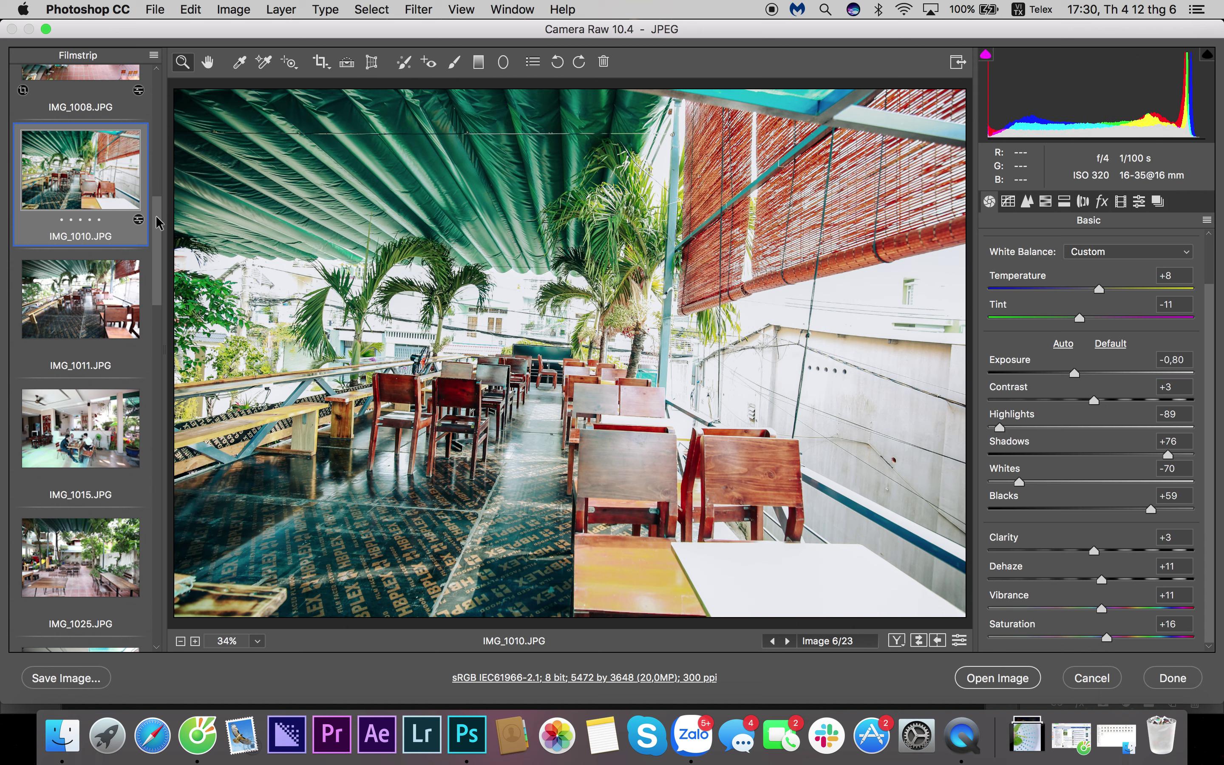
left_click_drag(160, 223, 152, 589)
key("shift")
left_click(112, 593, "shift")
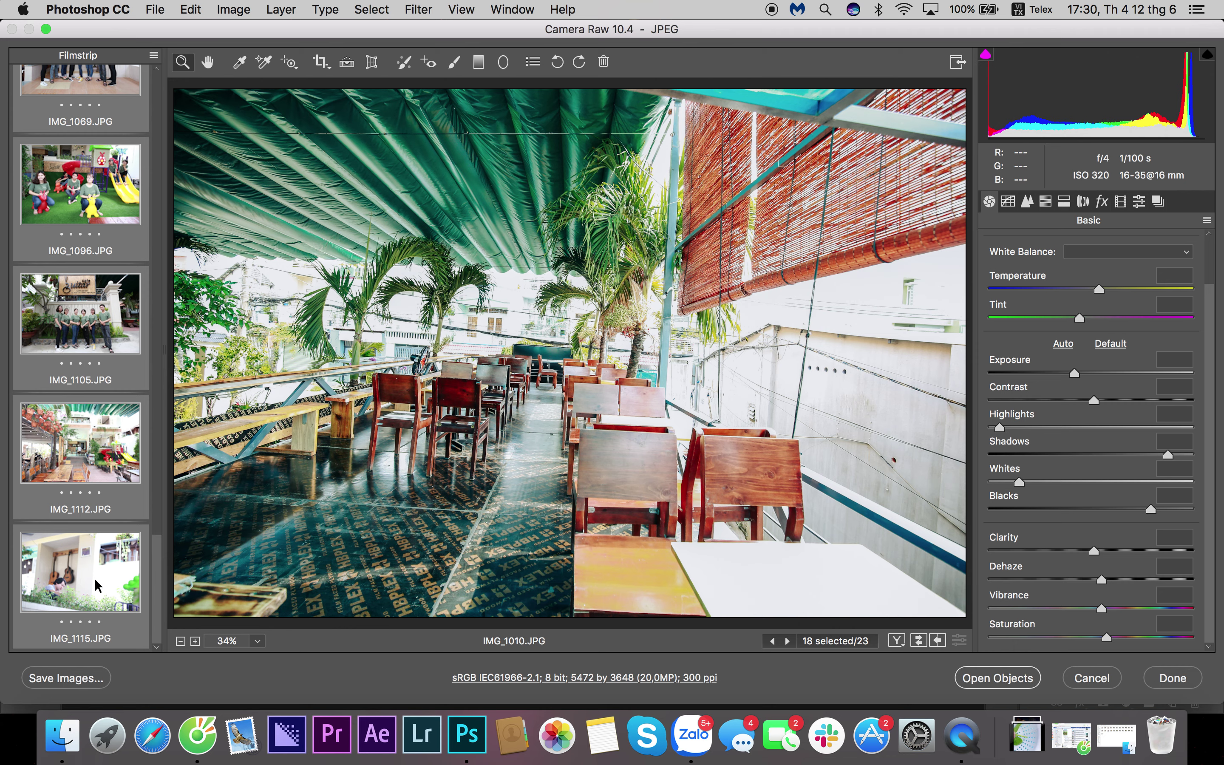
Step: Synchronize IMG_1010.JPG's settings to all selected photos, leaving out crop, spot removal and local adjustments
scroll(94, 582, "up", 10)
scroll(96, 425, "up", 5)
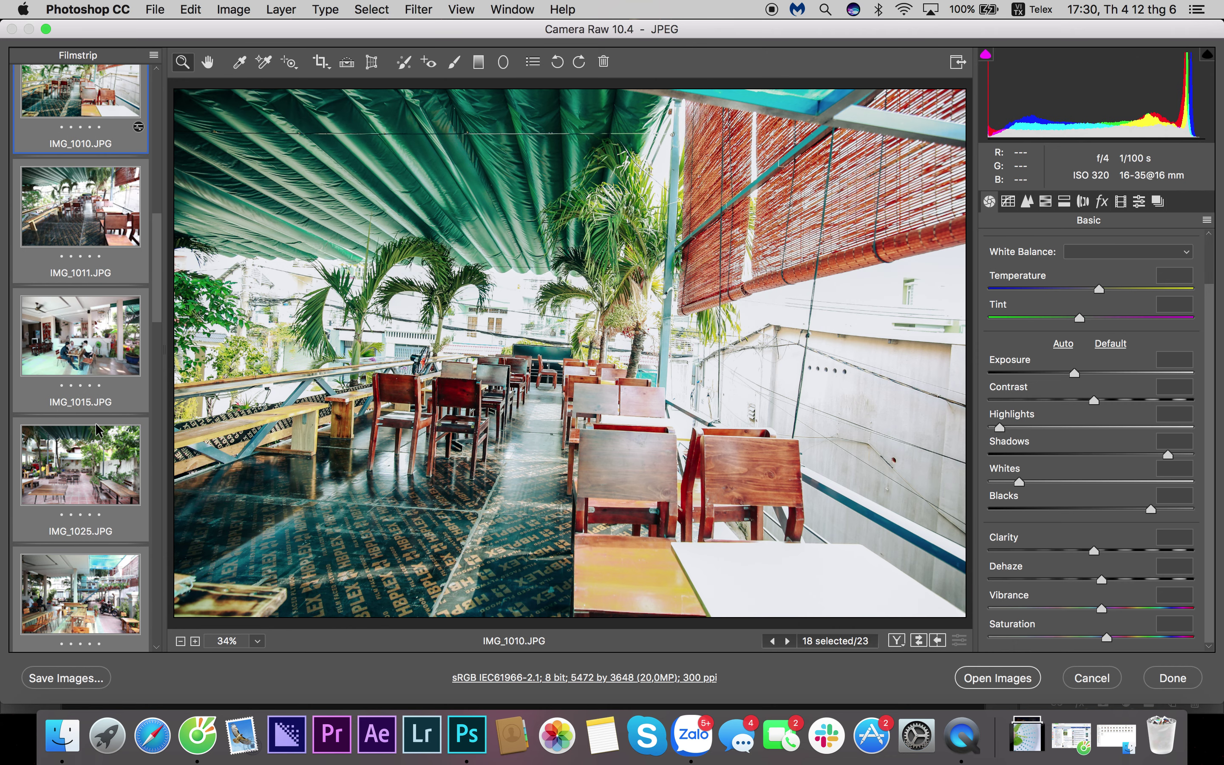
left_click(154, 56)
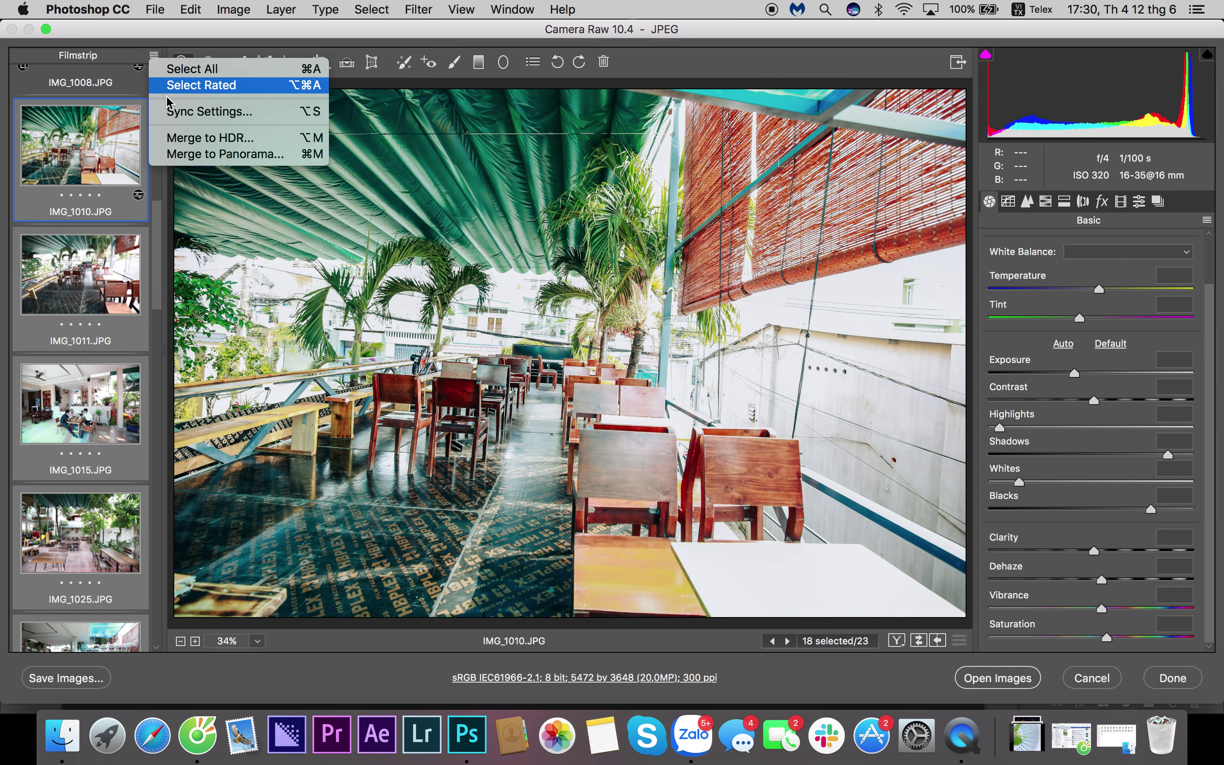
left_click(172, 113)
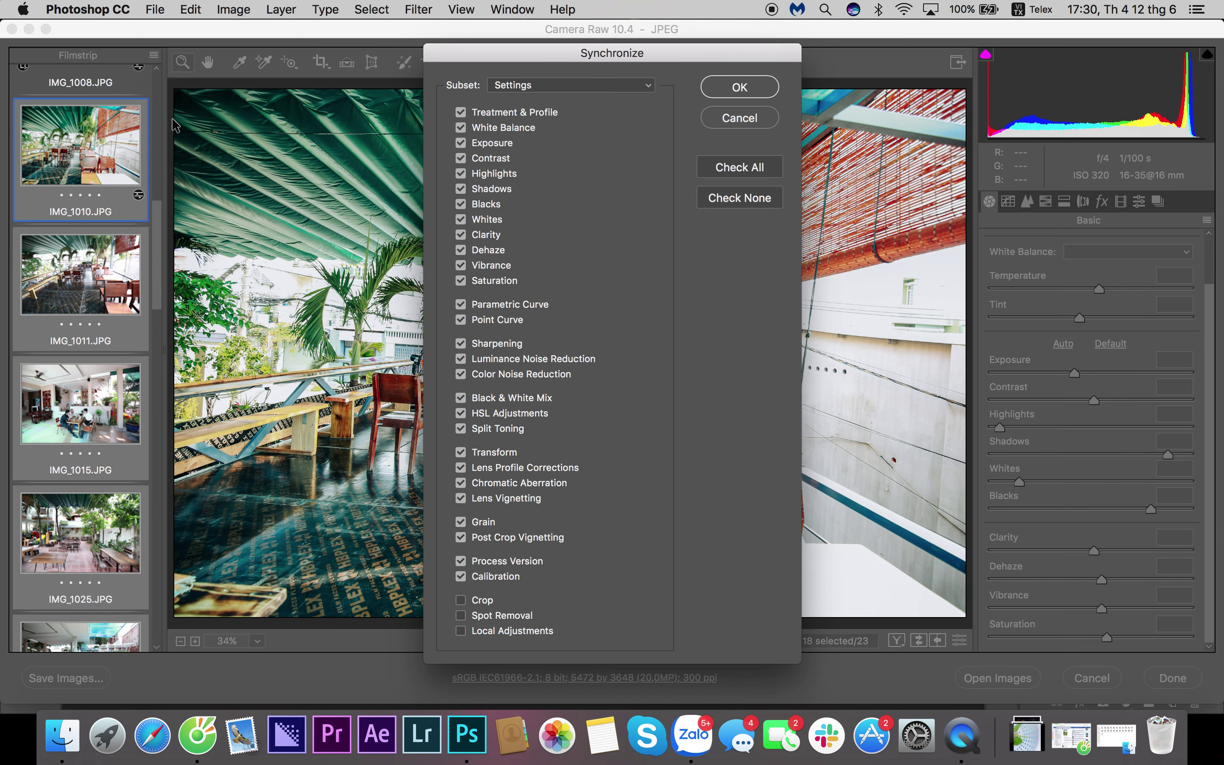
left_click(727, 93)
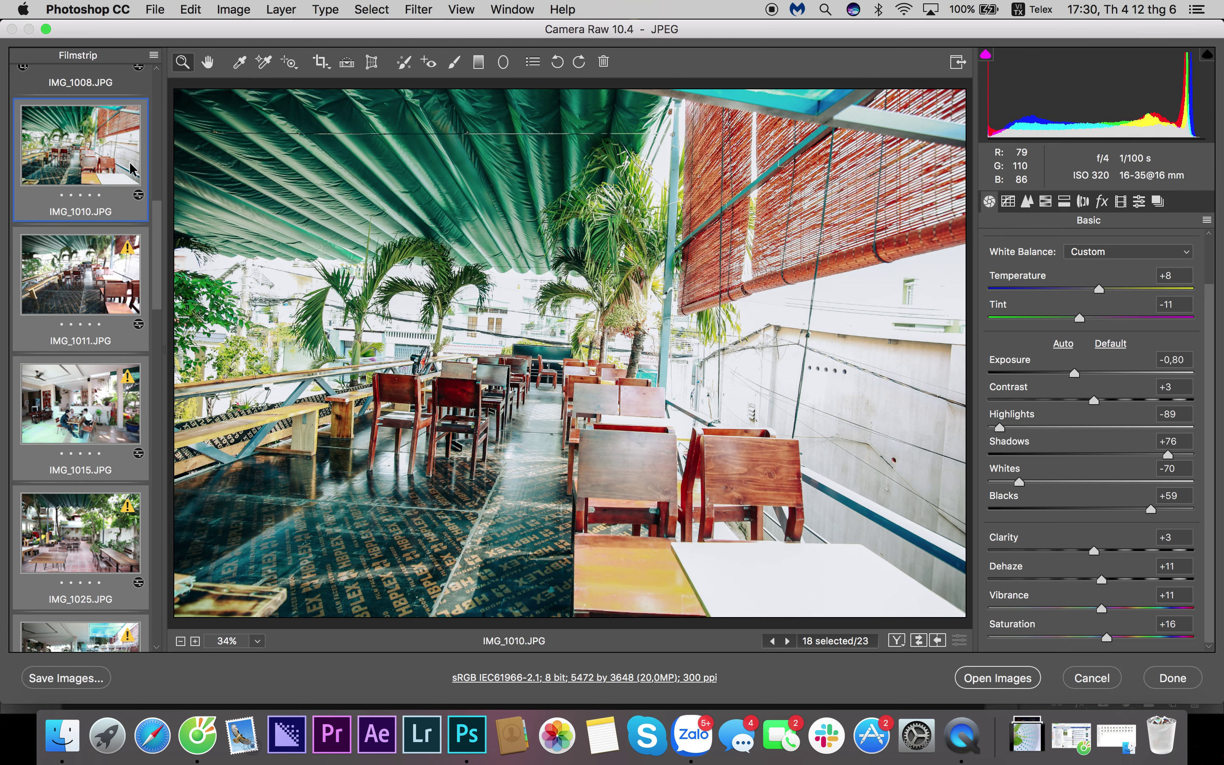
Step: Set the exposure of IMG_1011.JPG and IMG_1015.JPG to -0.30 each
left_click(107, 290)
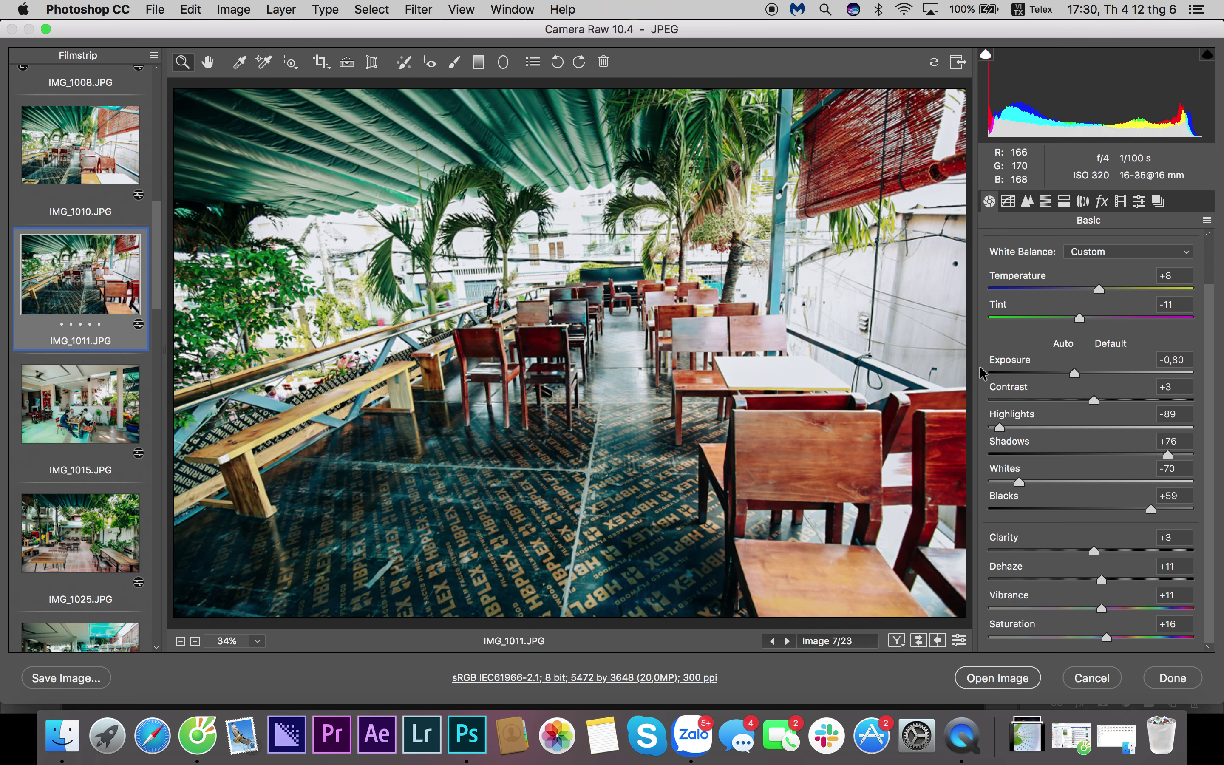
left_click_drag(1076, 374, 1084, 374)
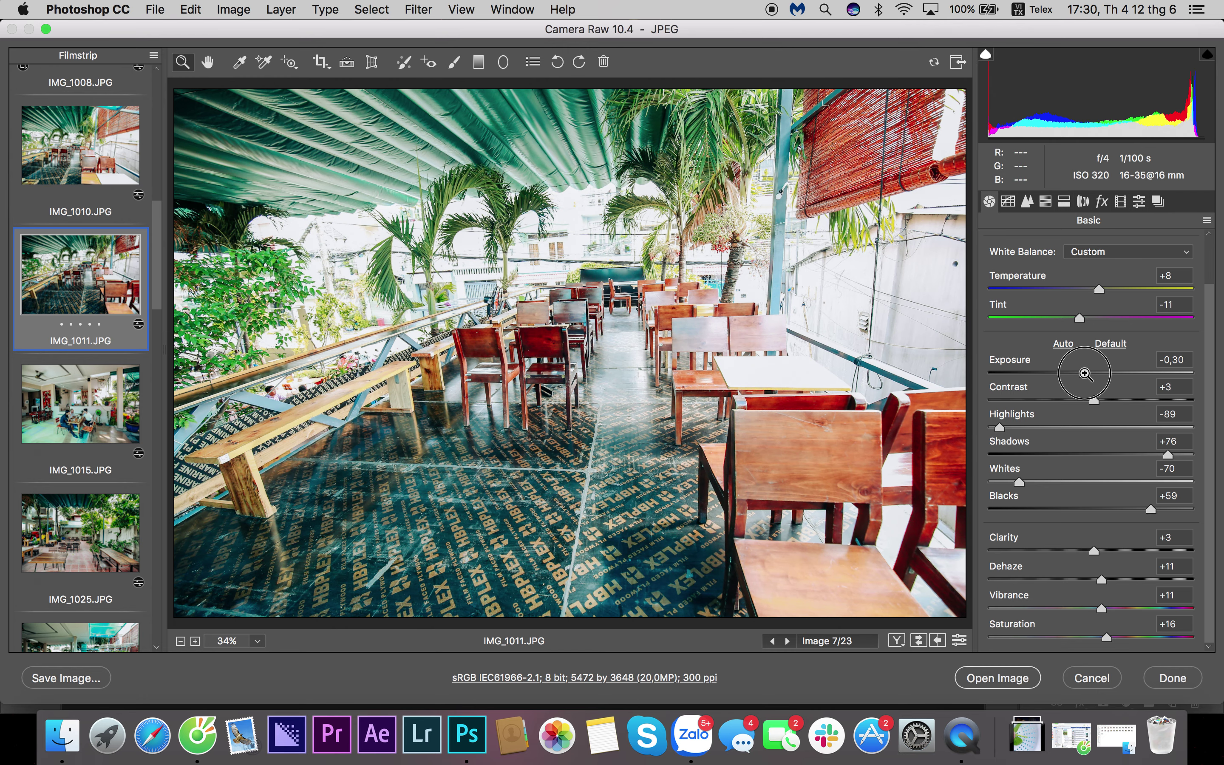
left_click(130, 423)
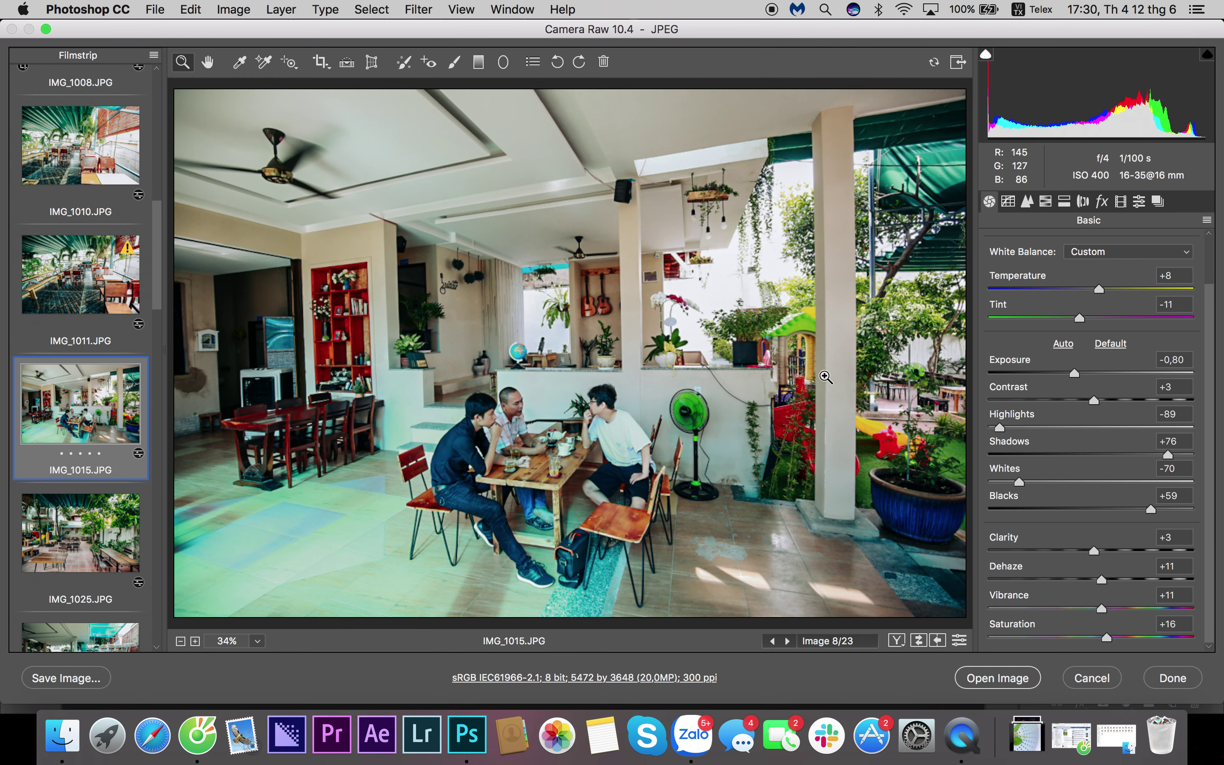
left_click_drag(1086, 375, 1085, 370)
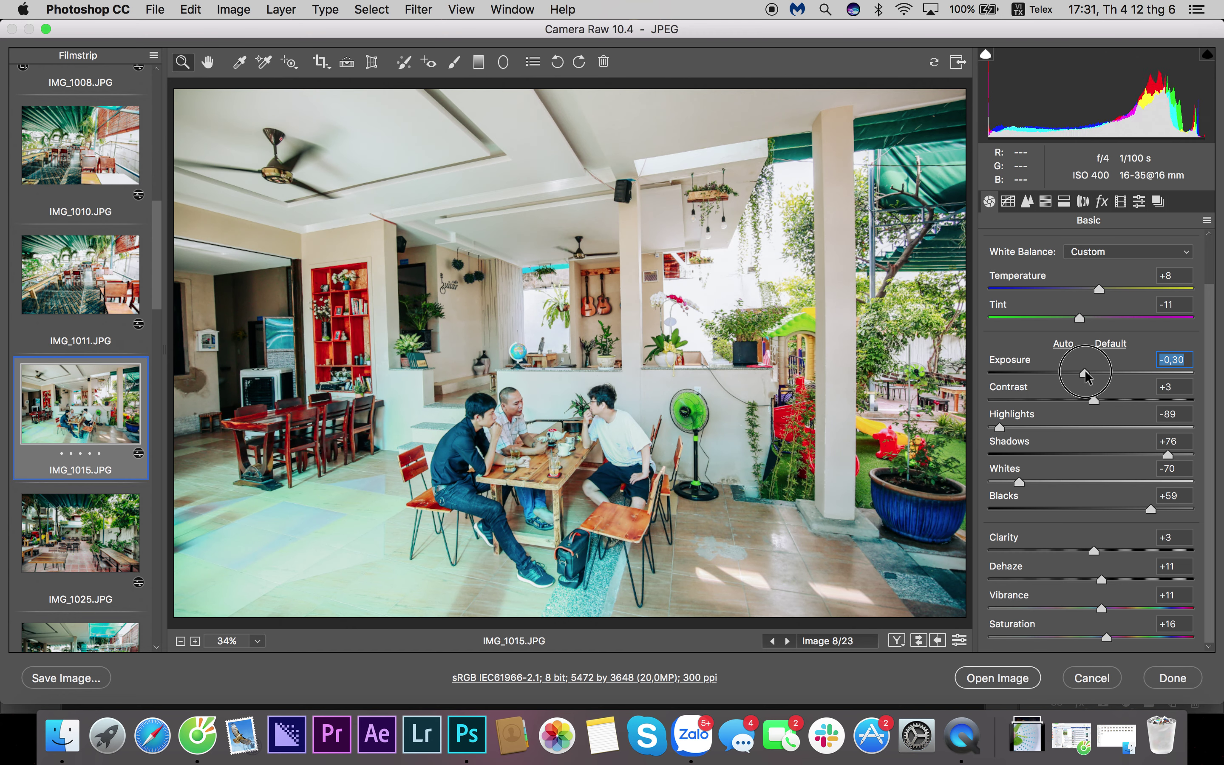
Step: Set IMG_1015.JPG's blacks to +39 and shadows to +44, and IMG_1025.JPG's exposure to -0.10
left_click(1131, 509)
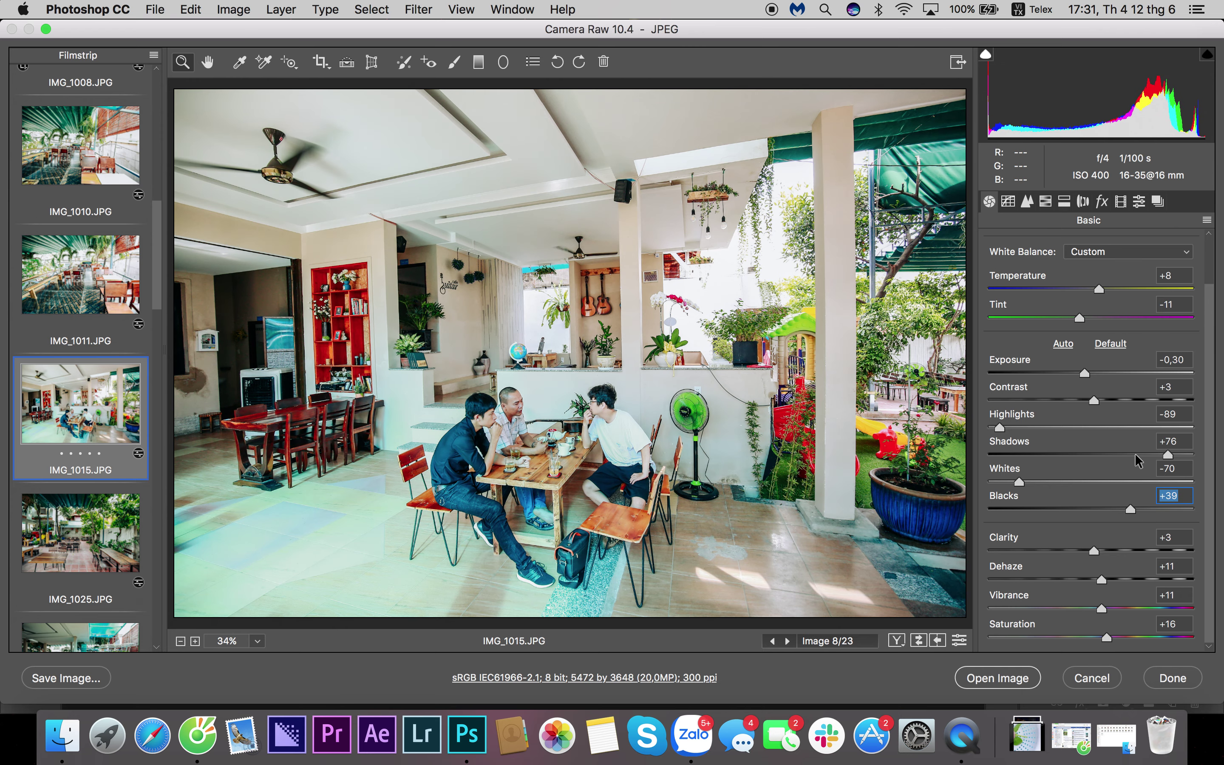
left_click(1136, 455)
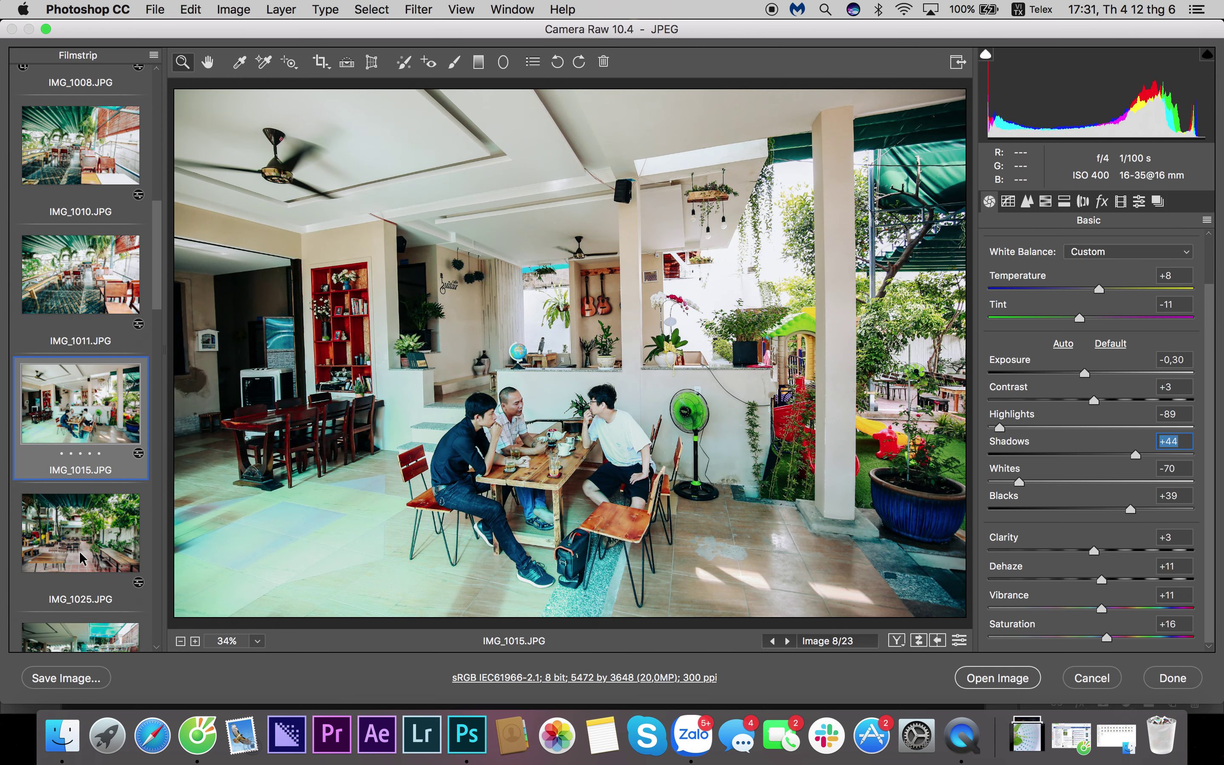
left_click(76, 548)
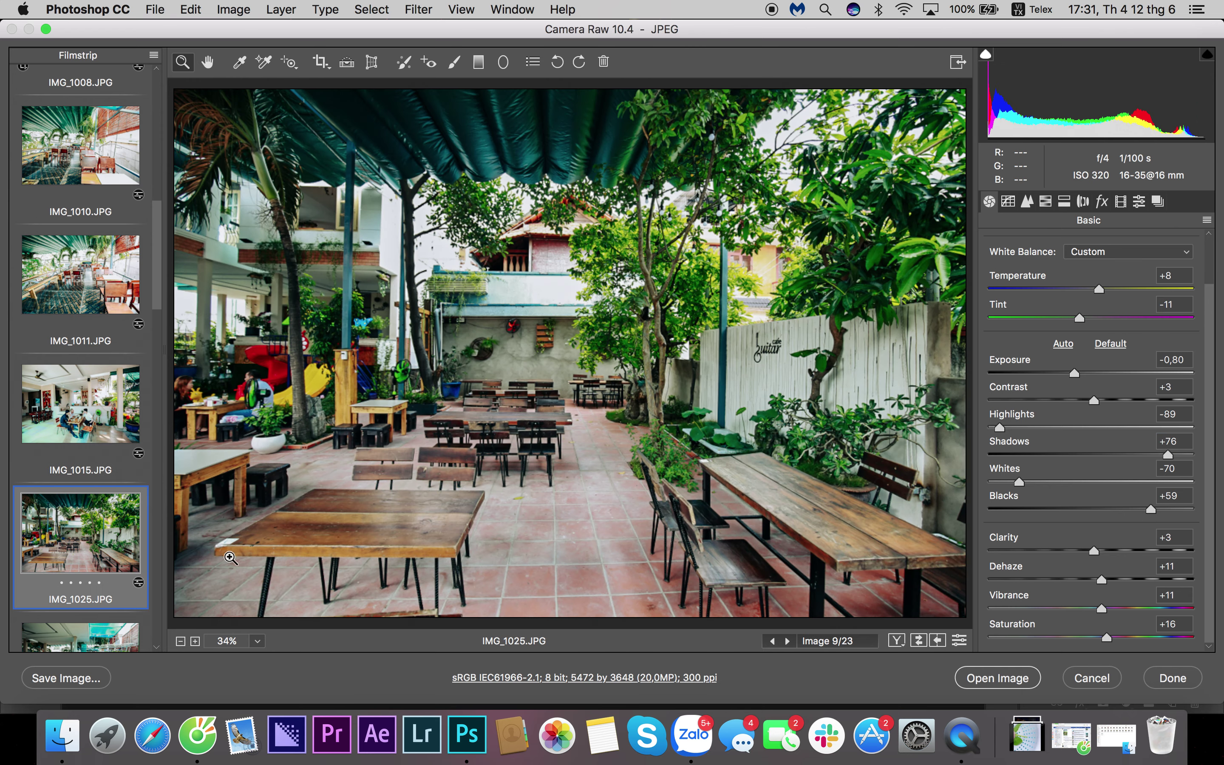
left_click(1088, 373)
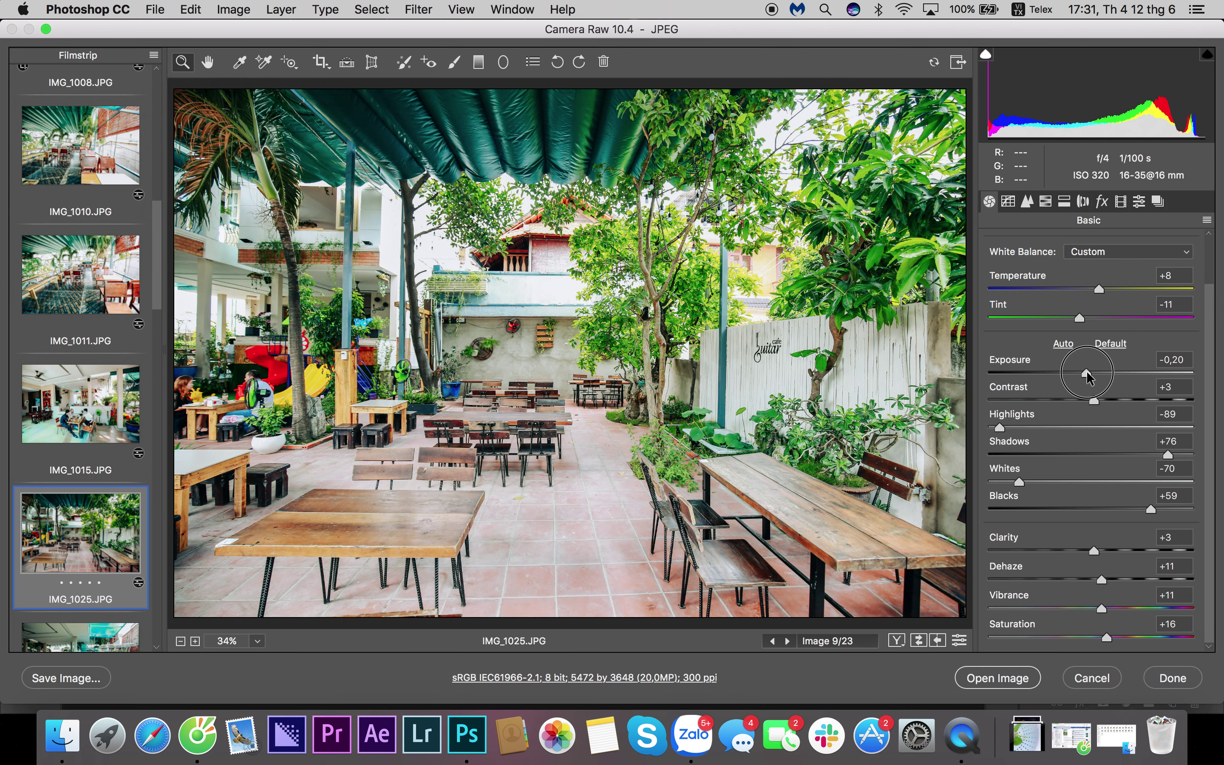
left_click(1090, 370)
Step: Raise the exposure of IMG_1037.JPG and set IMG_1040.JPG's exposure to -0.55
scroll(84, 478, "down", 5)
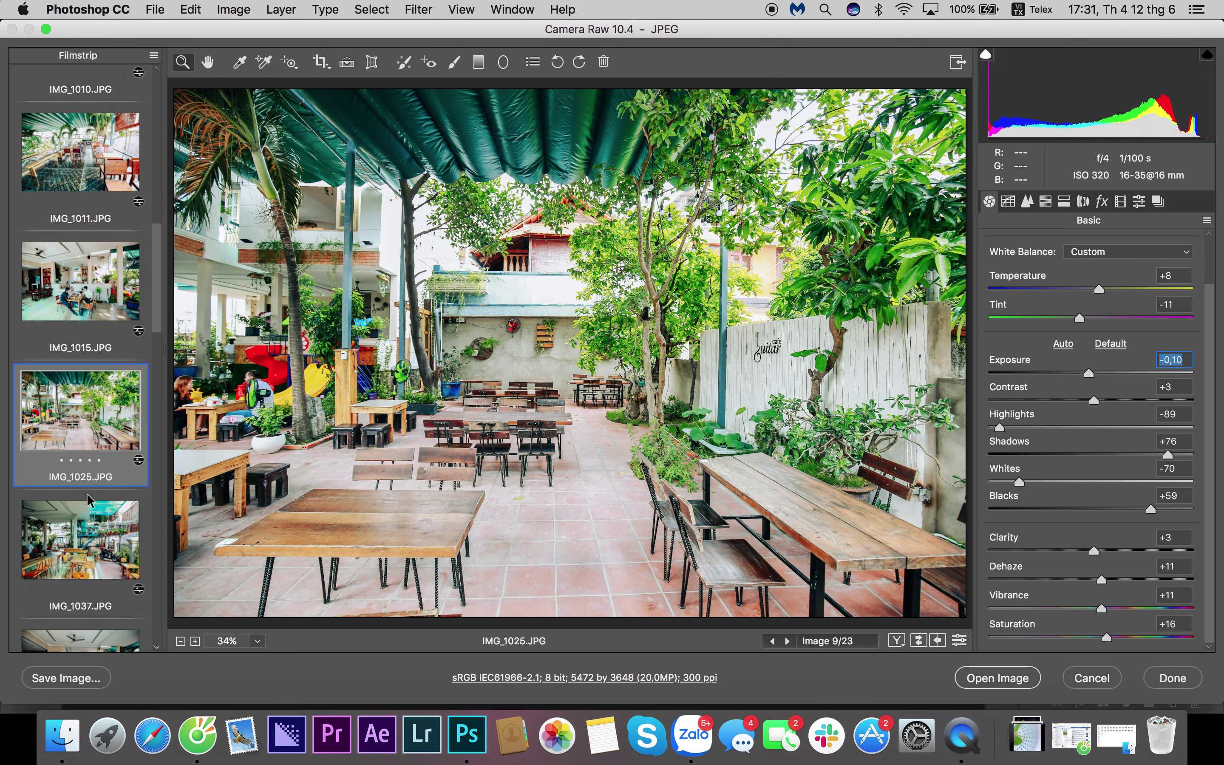
left_click(81, 537)
left_click(1086, 374)
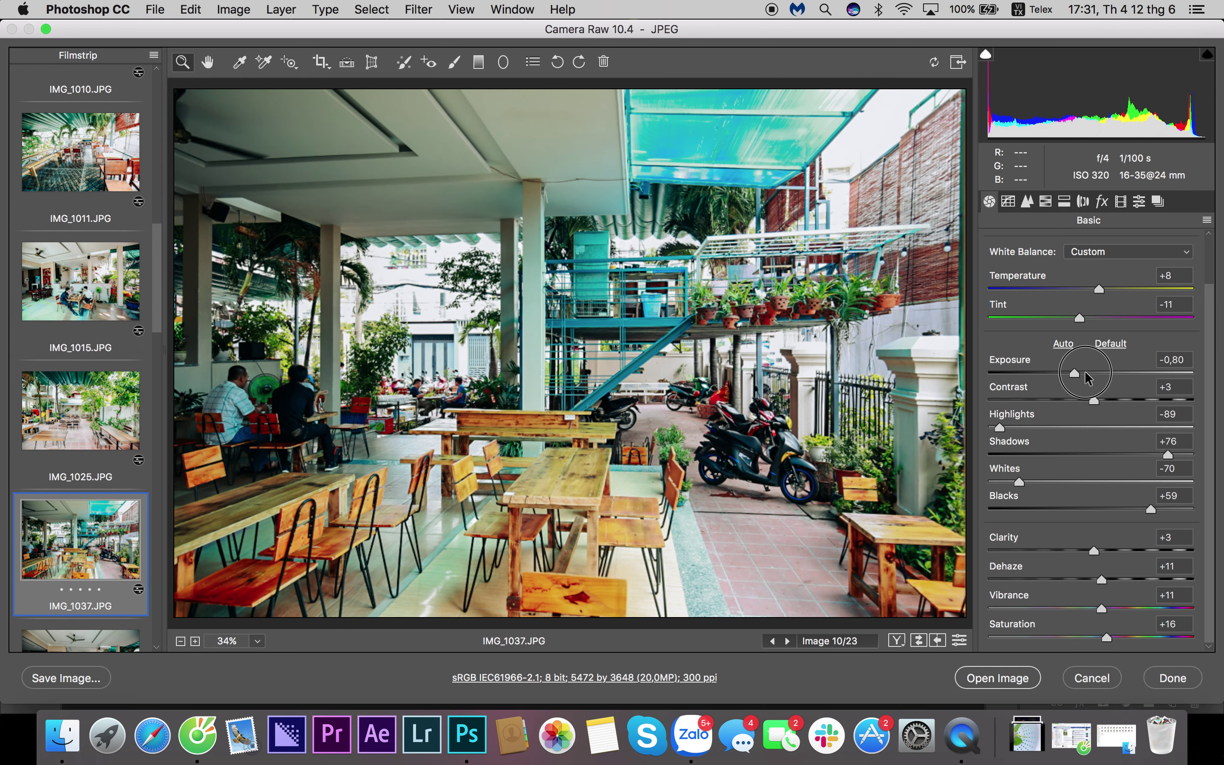
scroll(94, 422, "down", 1)
scroll(93, 422, "down", 5)
left_click(113, 544)
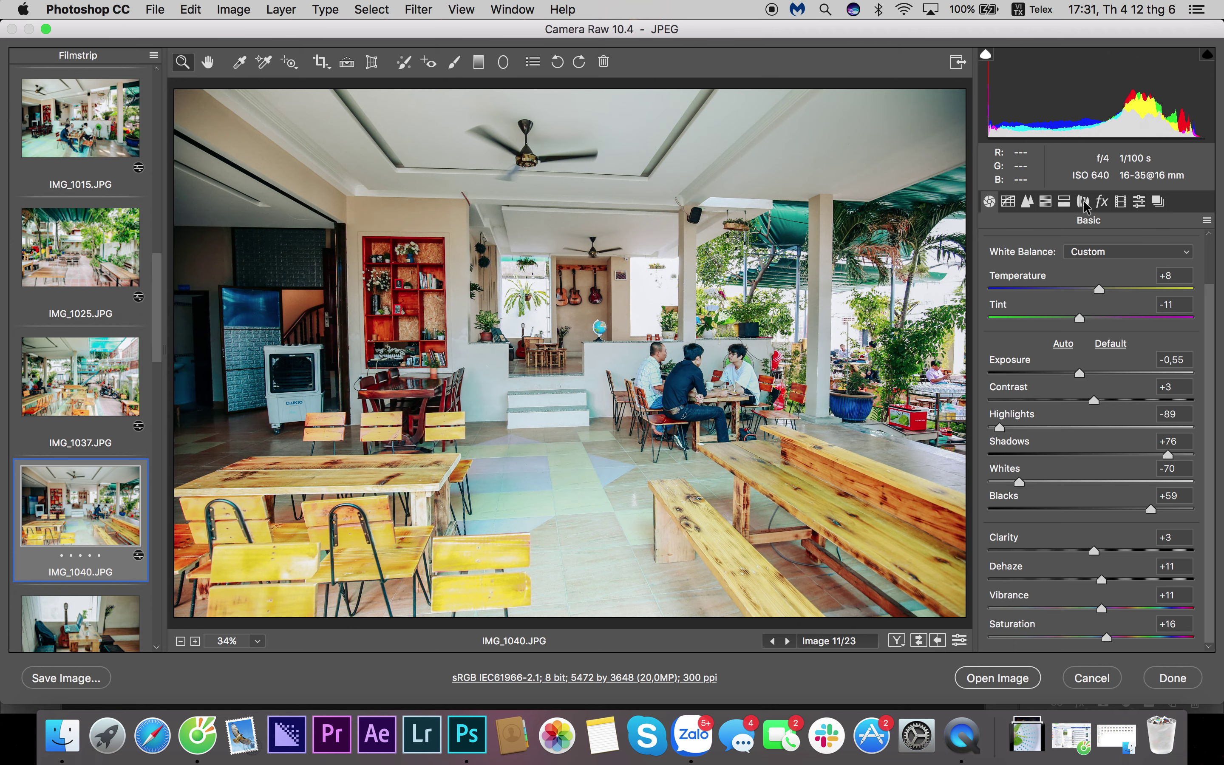
left_click(1139, 202)
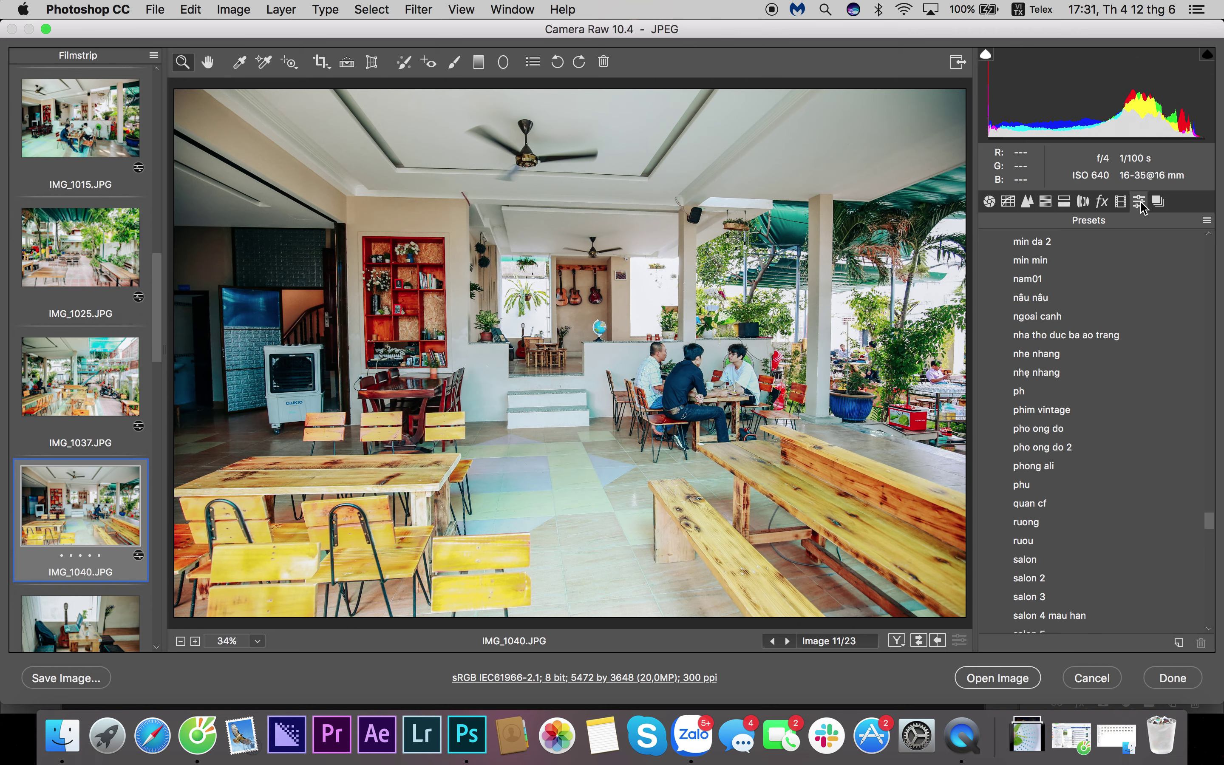
left_click(1178, 644)
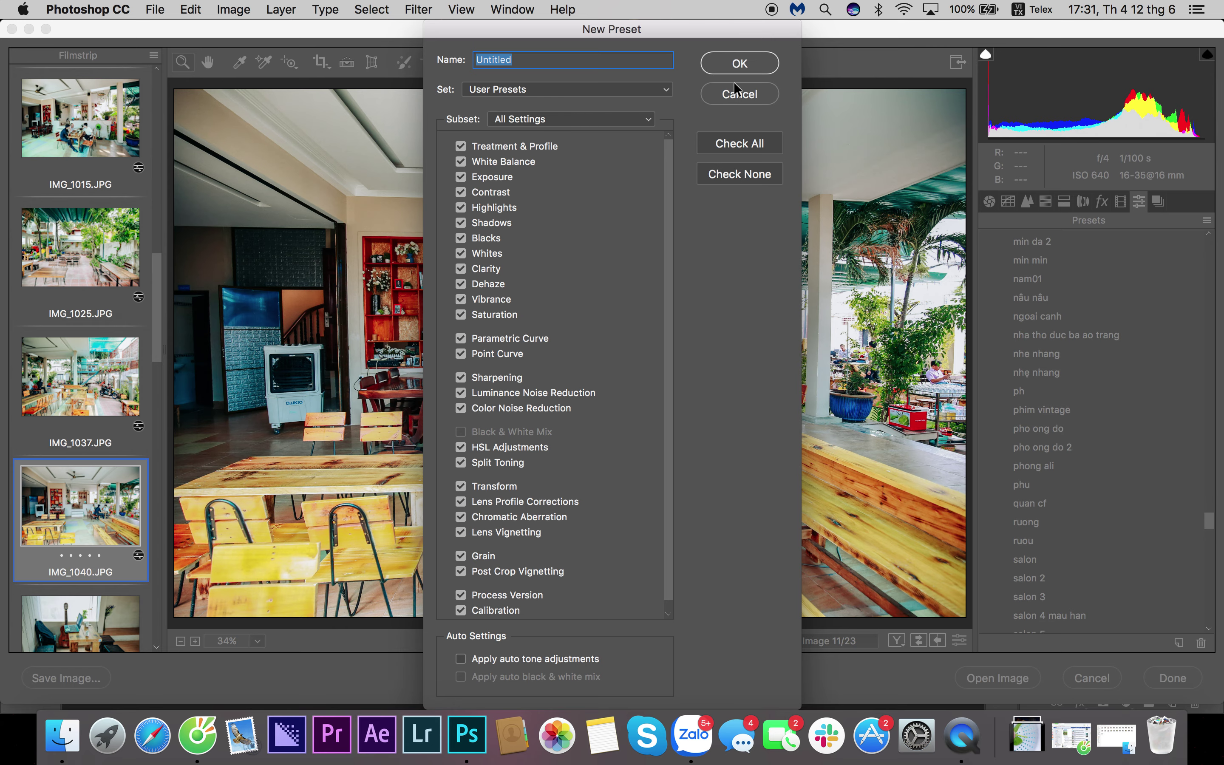
left_click(735, 96)
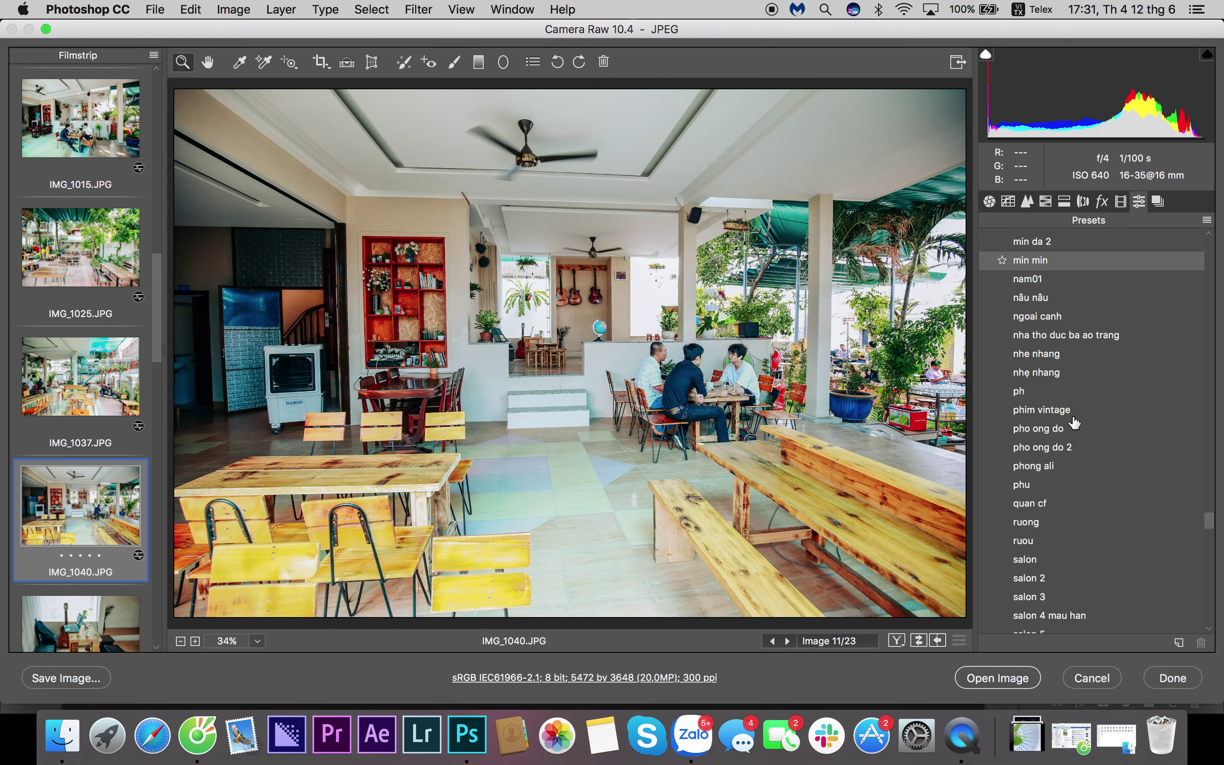
Step: Raise the exposure of IMG_1043.JPG and set IMG_1044.JPG's exposure to -0.30
scroll(142, 363, "down", 3)
scroll(142, 363, "down", 5)
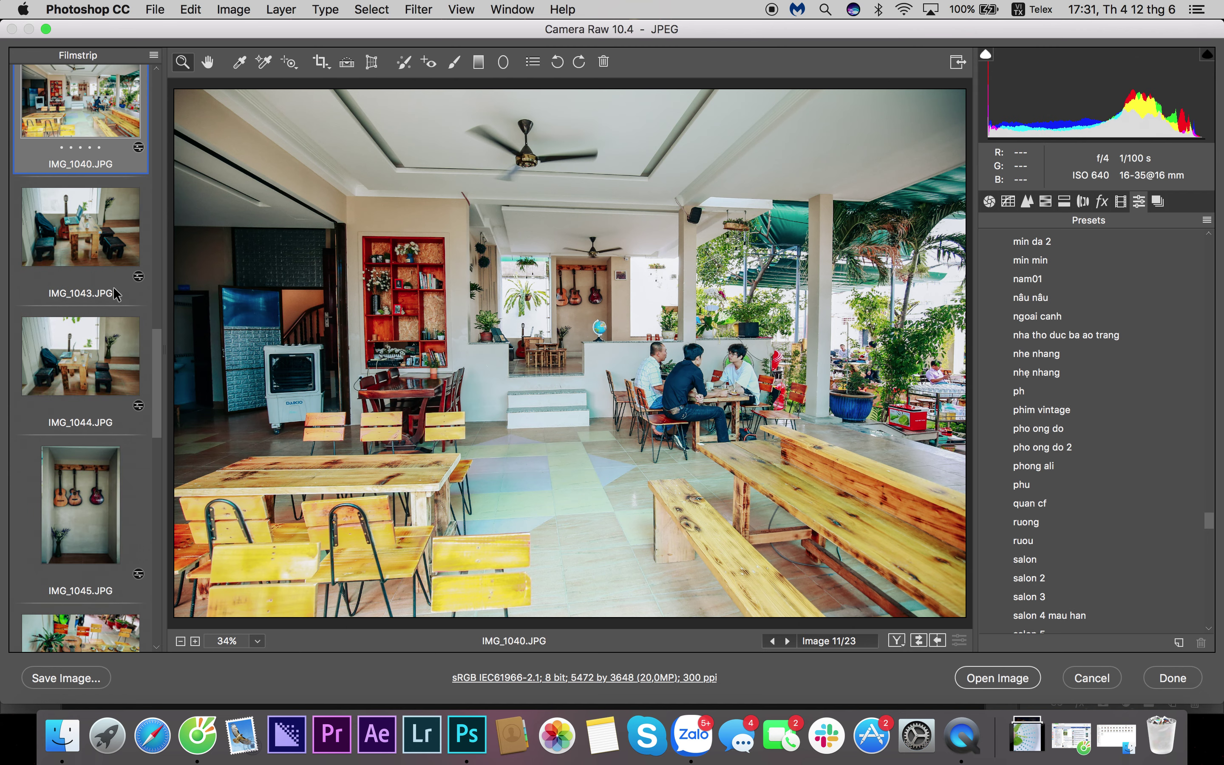
left_click(112, 260)
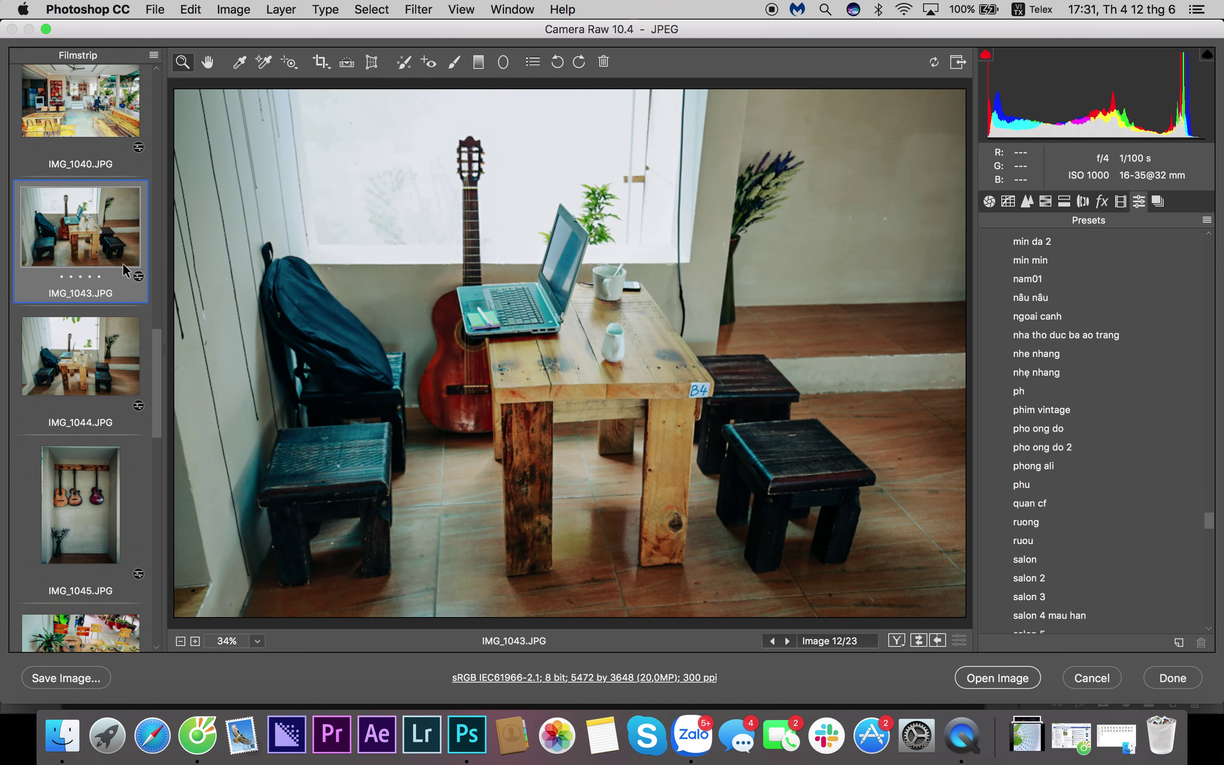
left_click(988, 202)
left_click_drag(1089, 371, 1087, 371)
left_click(125, 383)
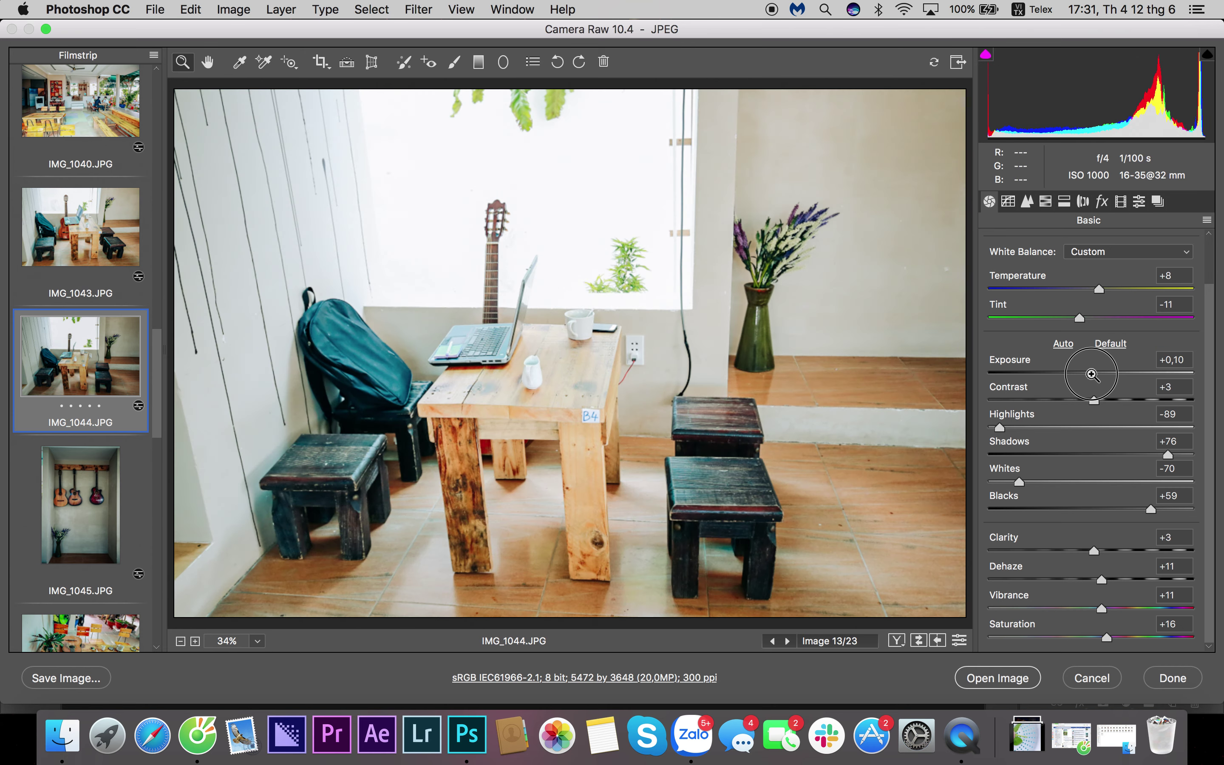
left_click_drag(1092, 374, 1075, 374)
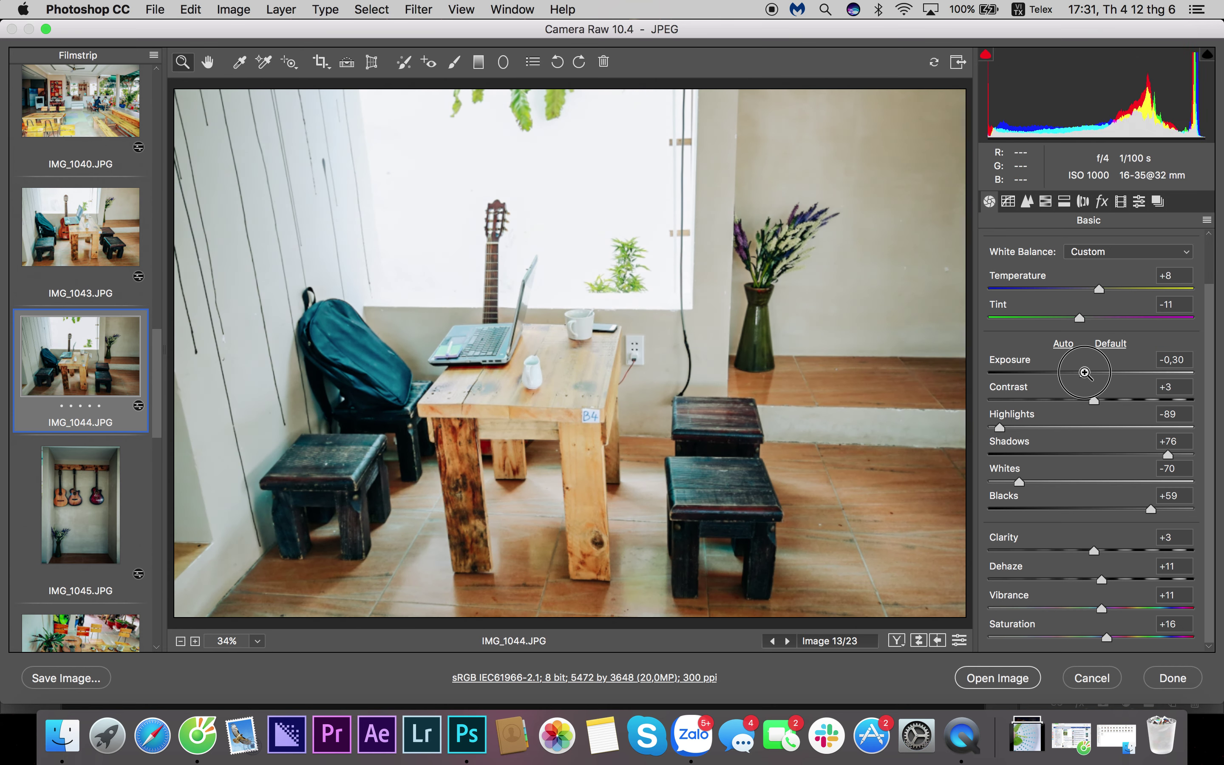
Step: Set IMG_1045.JPG's exposure to +0.15 and crop the guitar niche to about 3301 by 5290 pixels
left_click(40, 505)
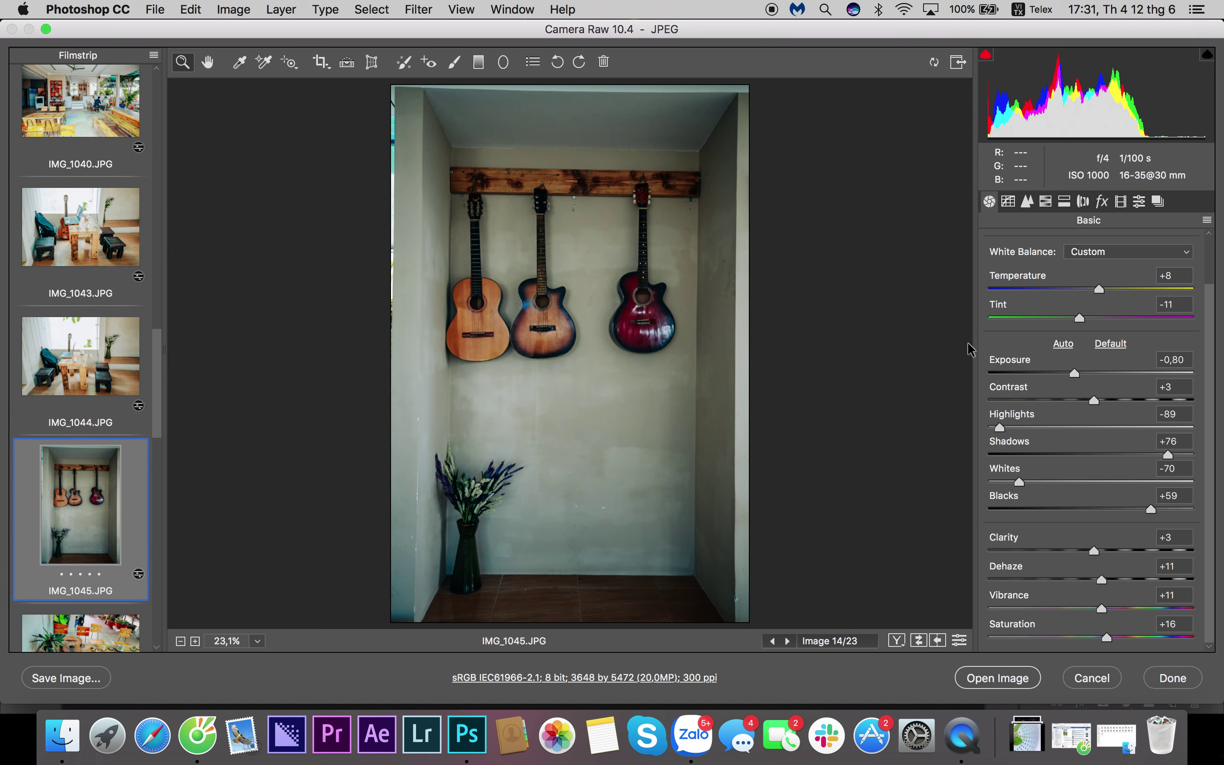
left_click_drag(1089, 372, 1094, 374)
left_click(320, 61)
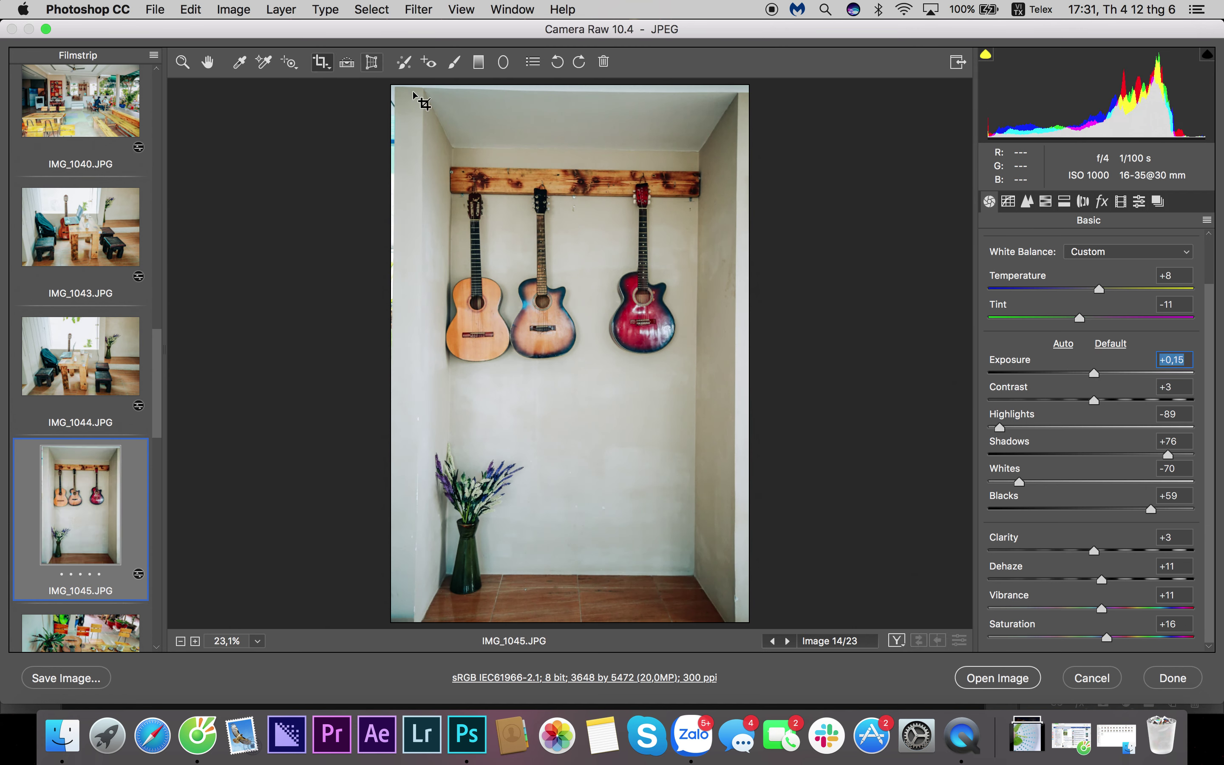
left_click_drag(415, 88, 737, 603)
key("z")
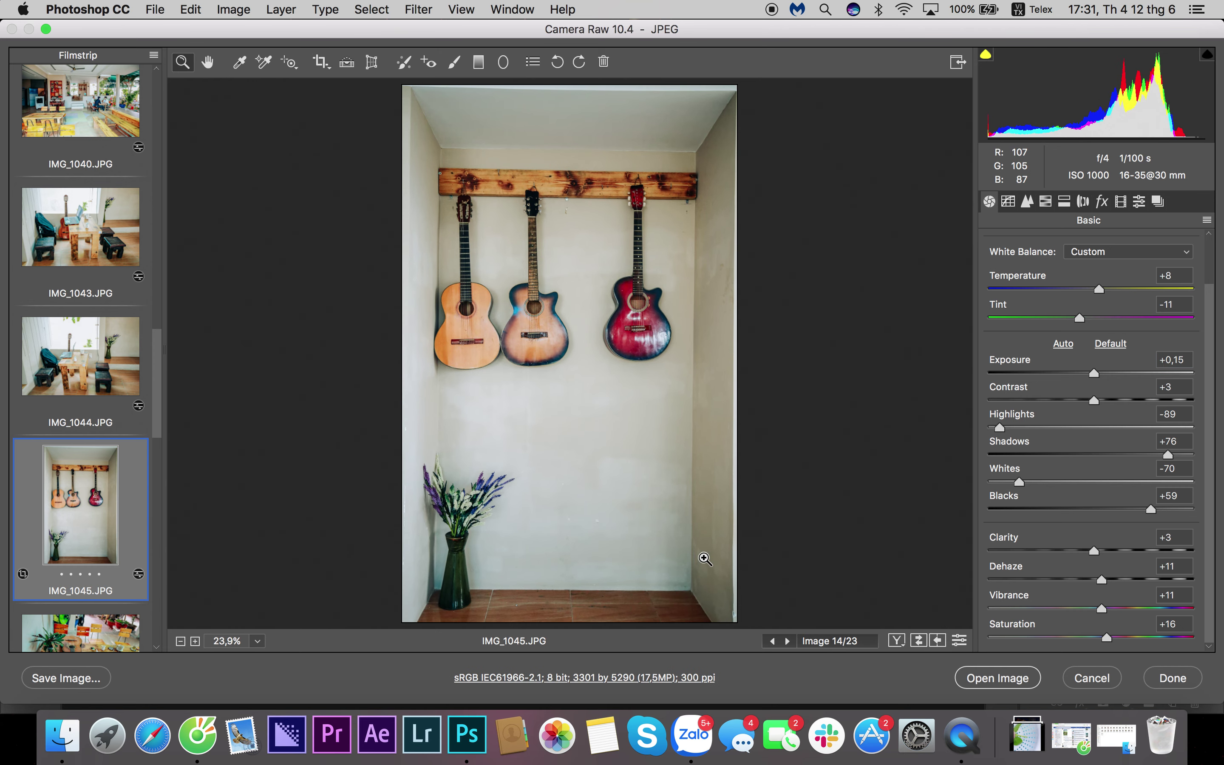
Step: Set IMG_1048.JPG's exposure to -0.45 and saturation to +13, comparing the before and after views
scroll(81, 539, "down", 2)
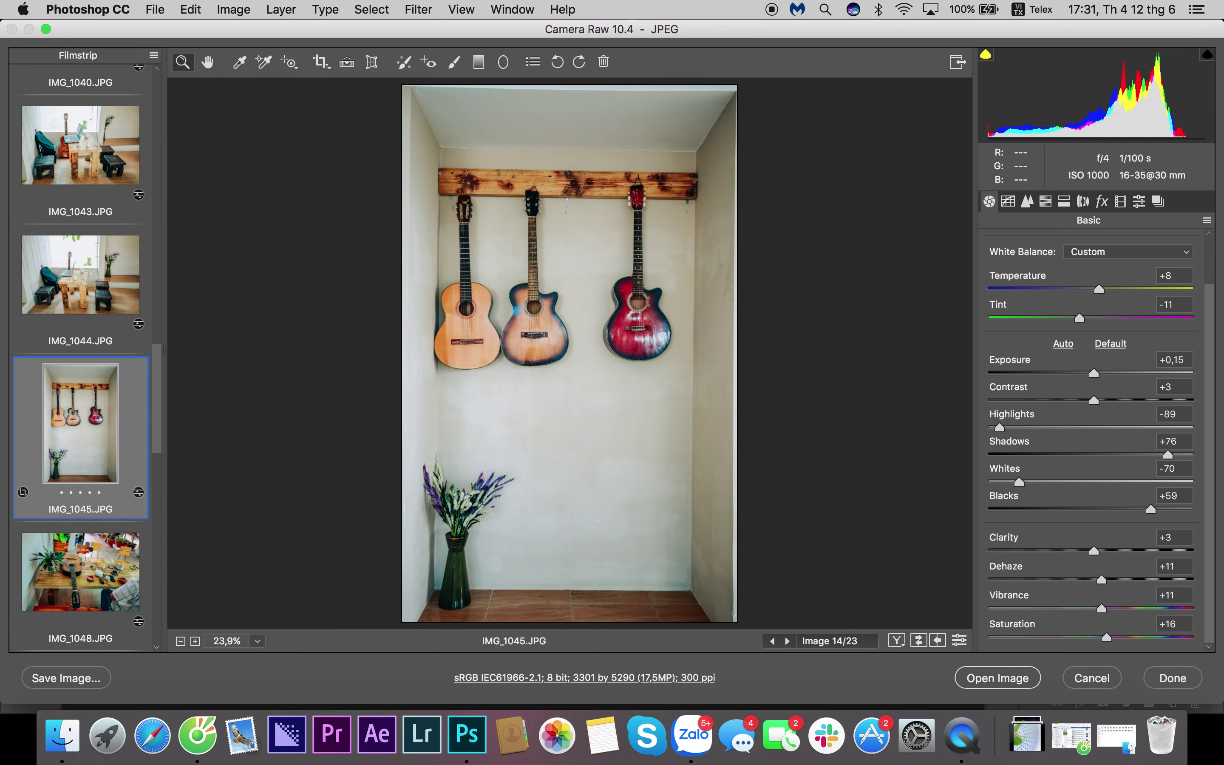
left_click(81, 572)
left_click(1082, 373)
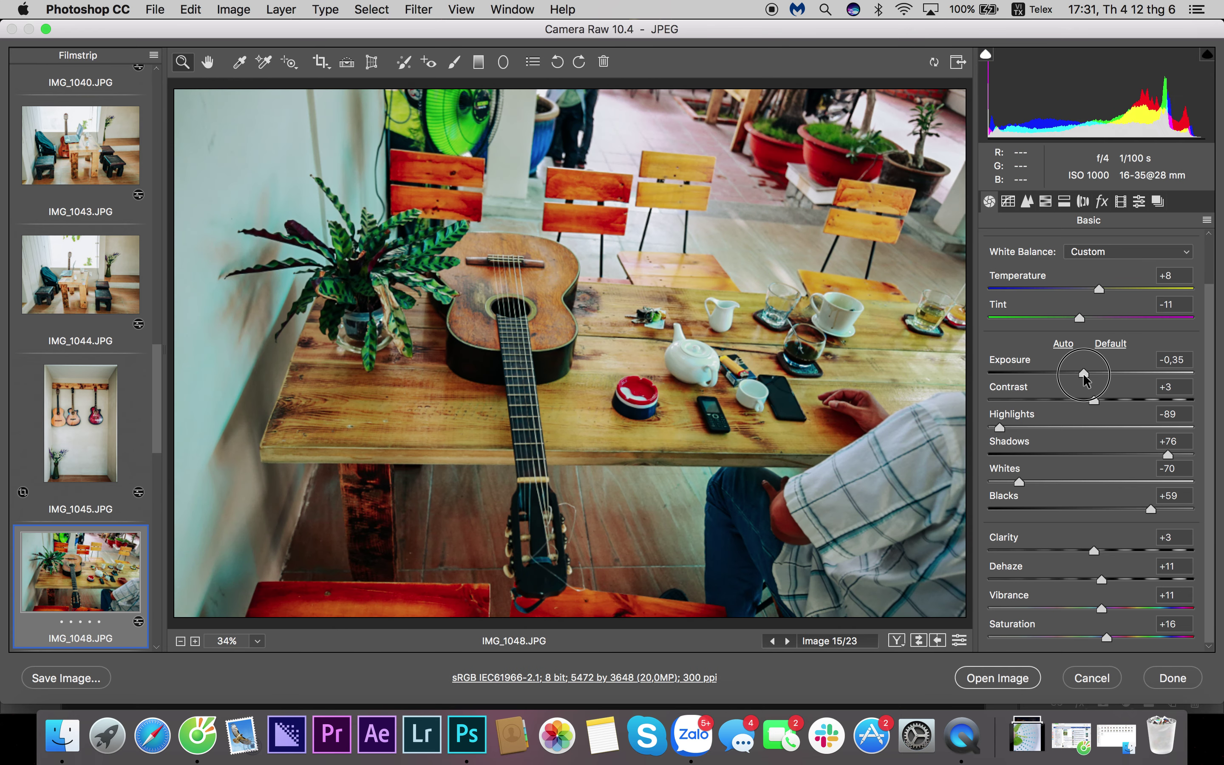
left_click(894, 640)
left_click_drag(1087, 373, 1084, 372)
left_click_drag(1107, 638, 1103, 637)
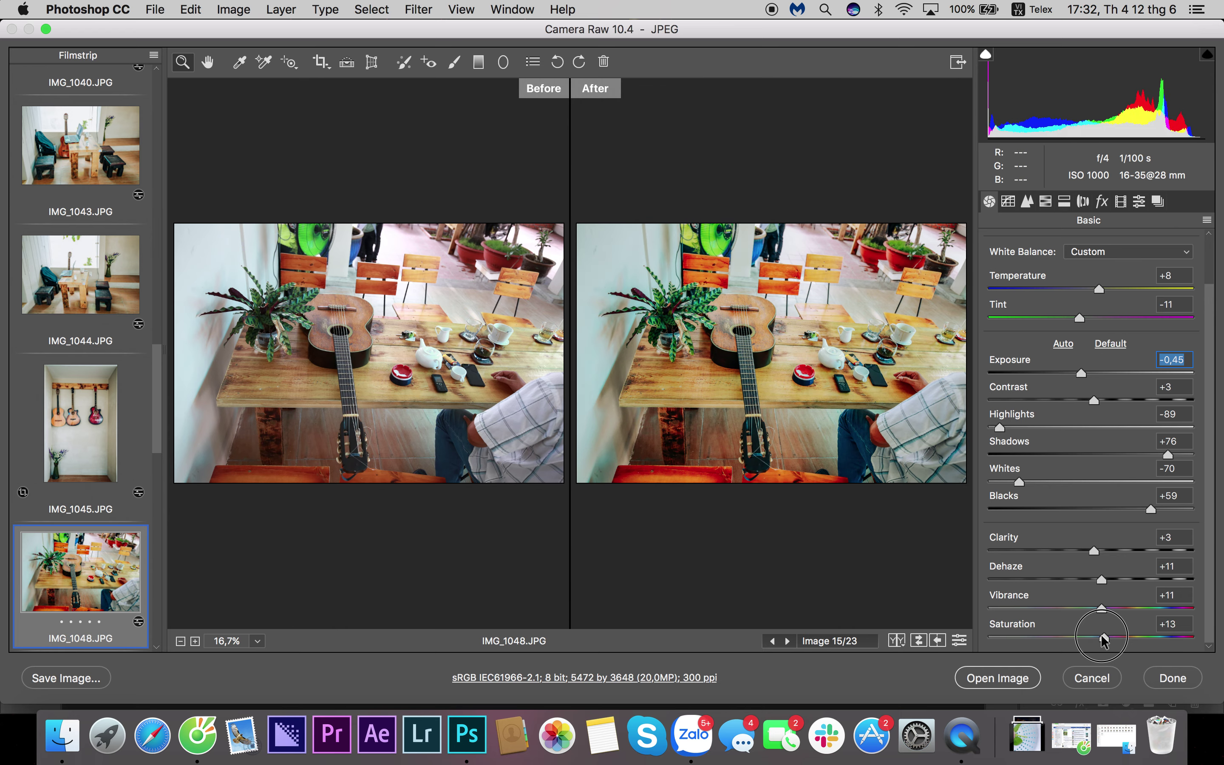
left_click(895, 641)
left_click(895, 640)
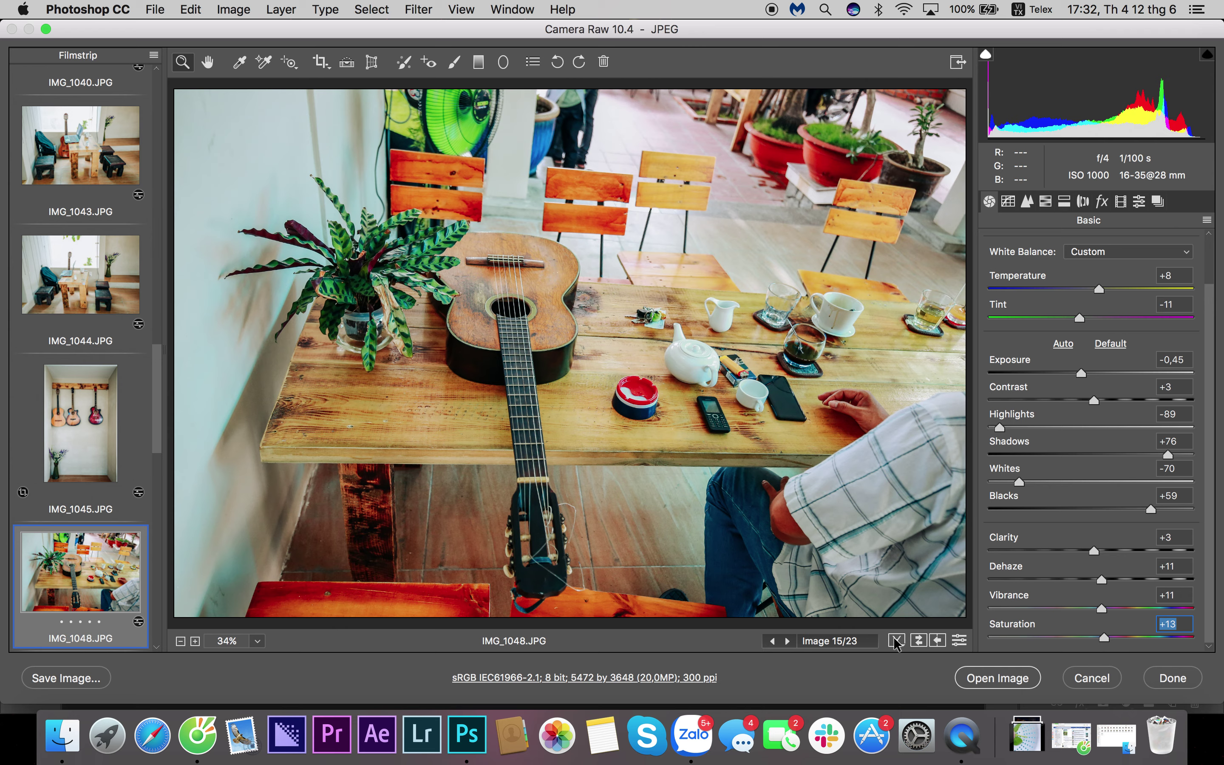
Step: Set the exposure of IMG_1053.JPG to -0.40 and of IMG_1055.JPG to -0.05
scroll(21, 498, "down", 2)
scroll(20, 498, "down", 3)
left_click(85, 428)
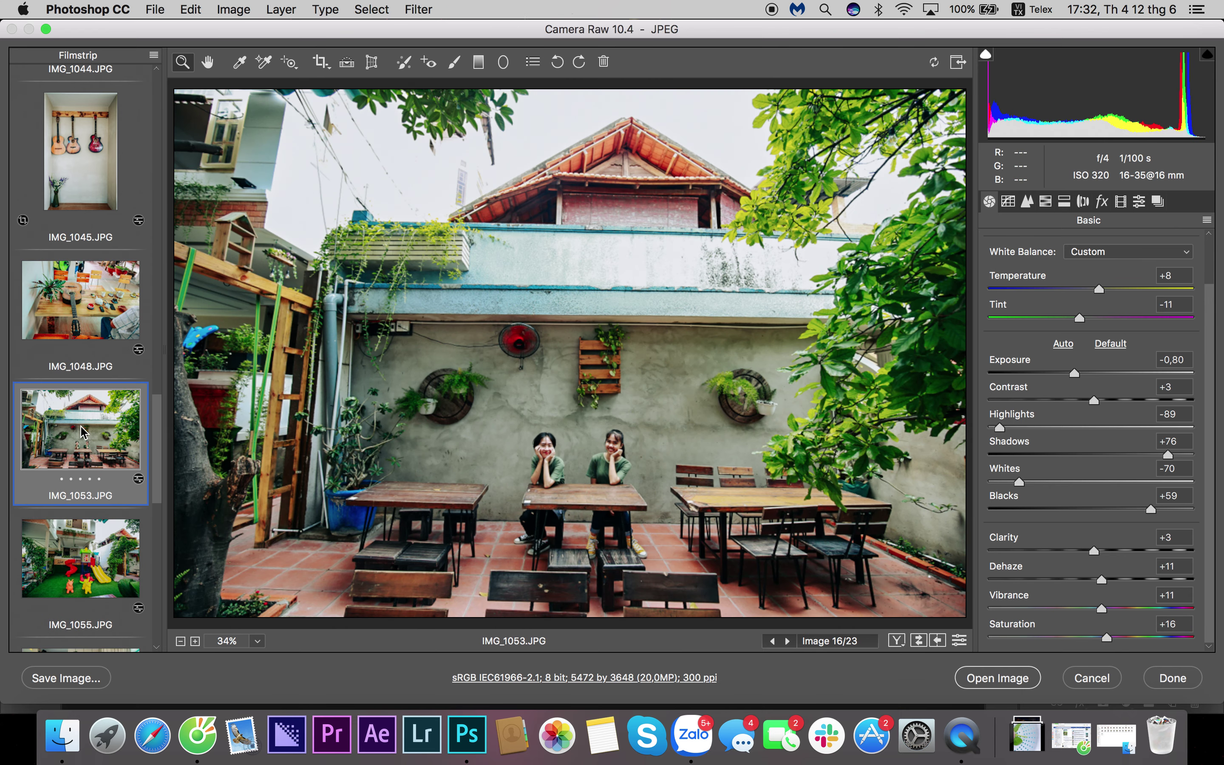
left_click(1083, 373)
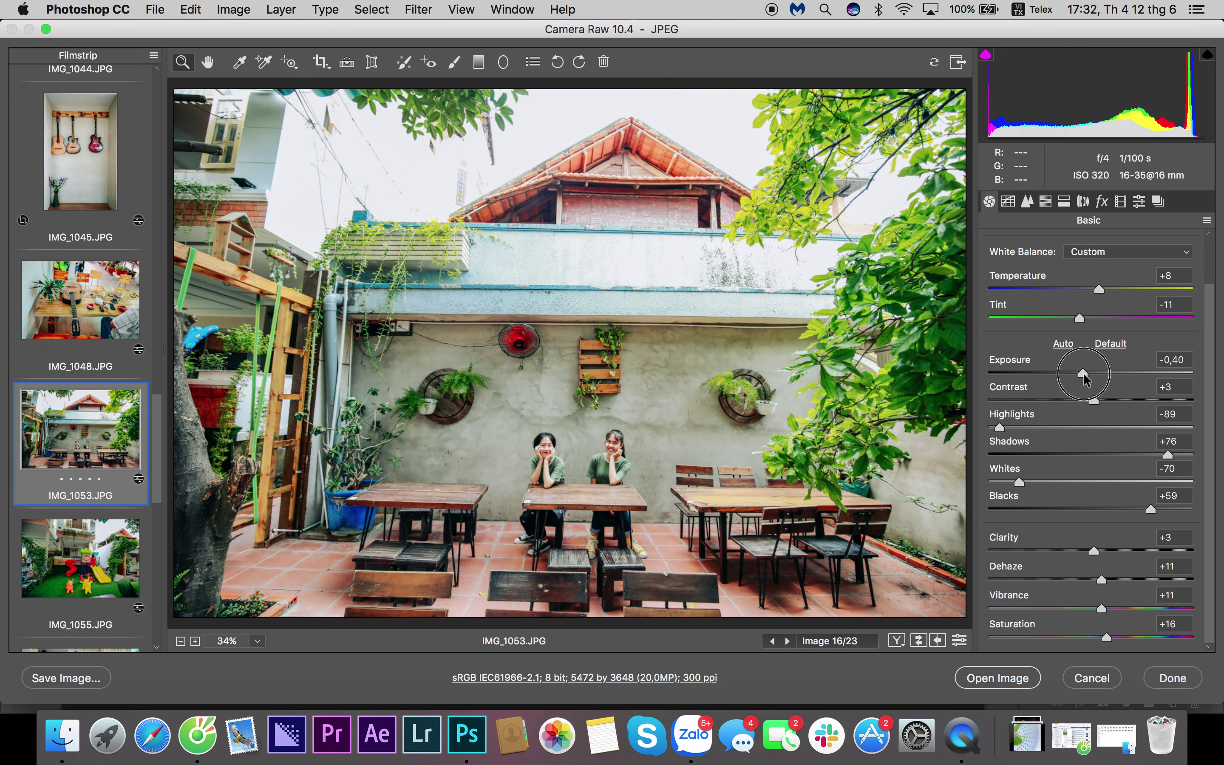
key("Down")
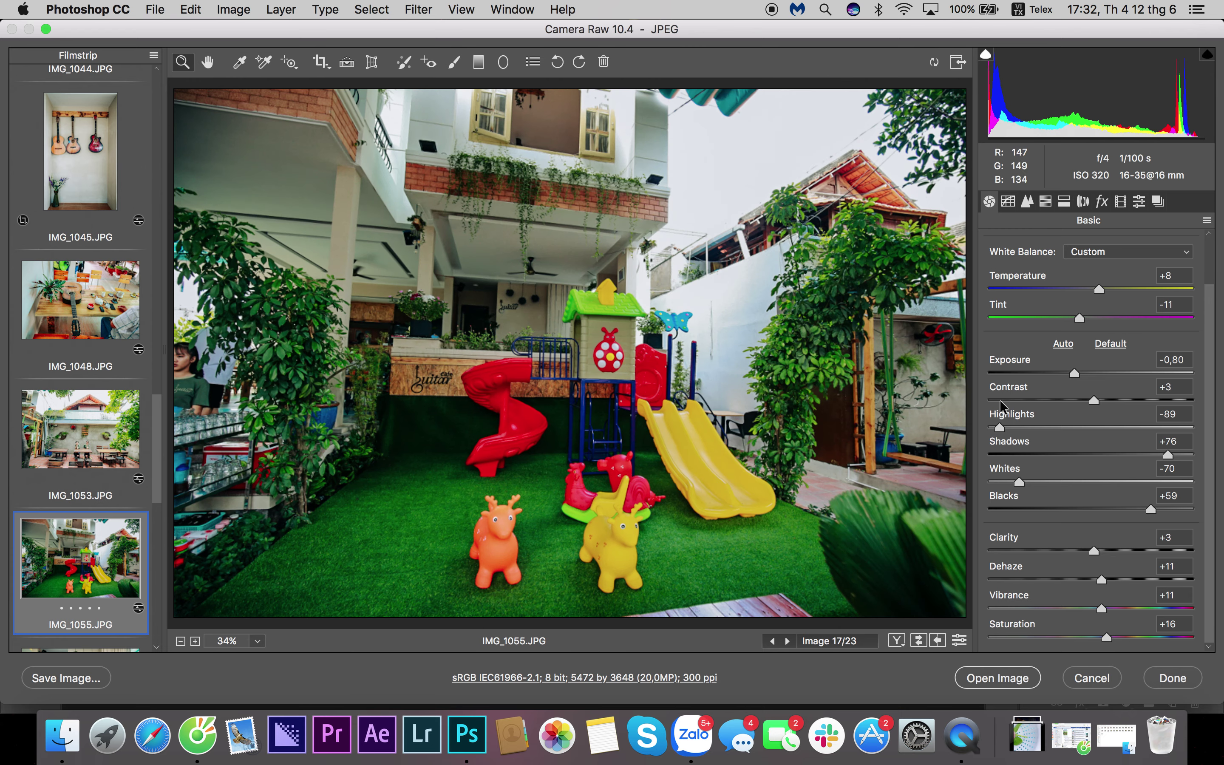
left_click(1086, 372)
left_click_drag(1088, 373, 1089, 372)
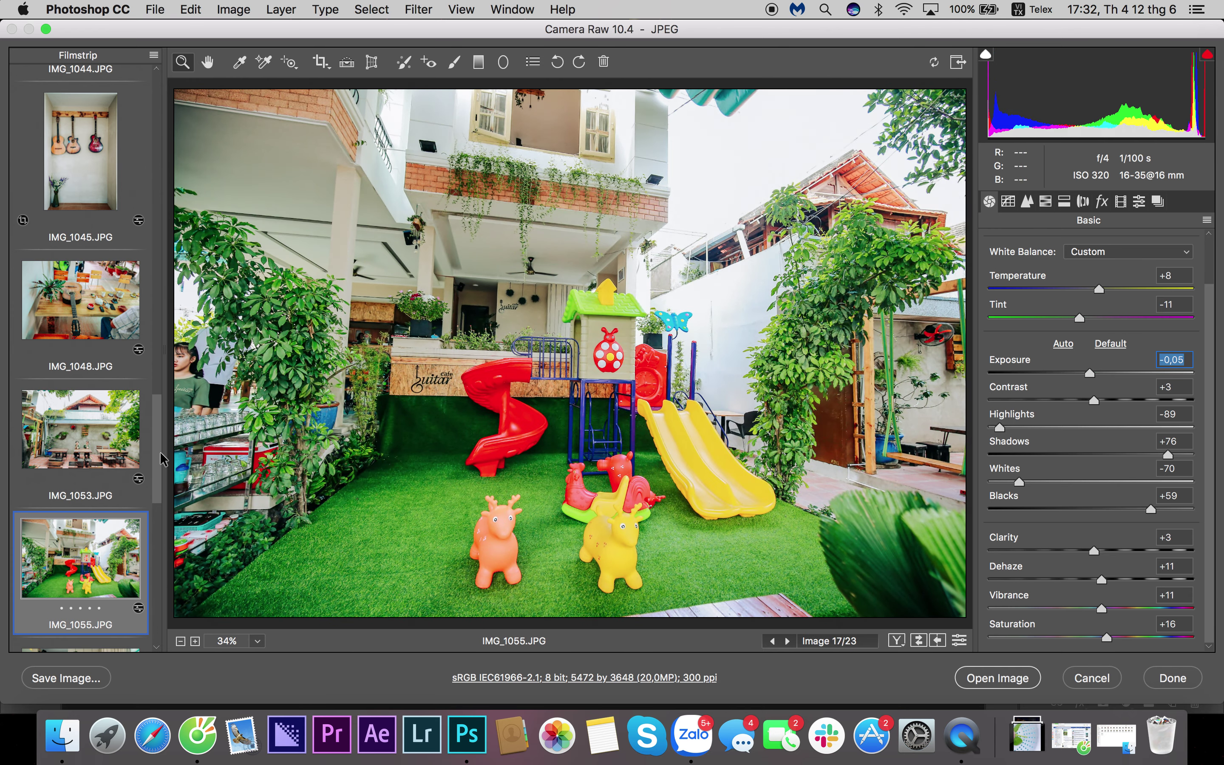
Step: Set the exposure of the staff group photo IMG_1066.JPG to -0.40
scroll(48, 458, "down", 3)
scroll(48, 458, "down", 2)
left_click(93, 377)
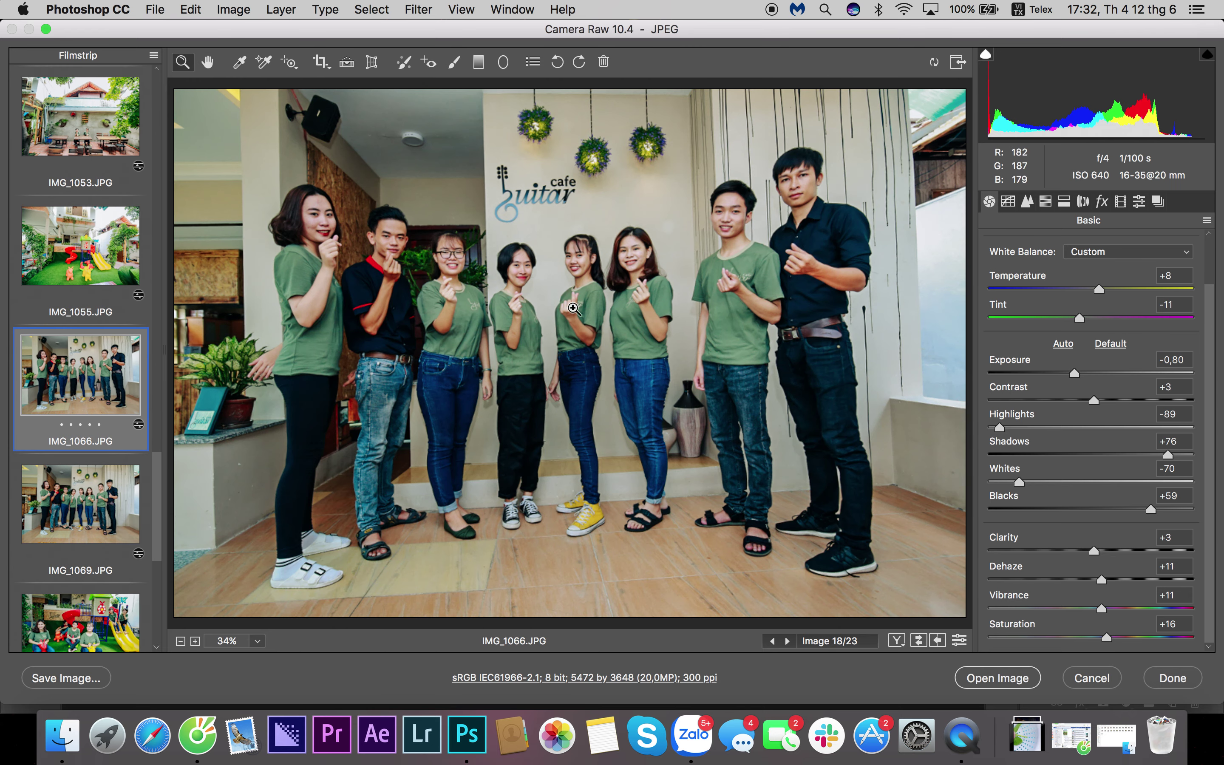
left_click_drag(1080, 372, 1082, 373)
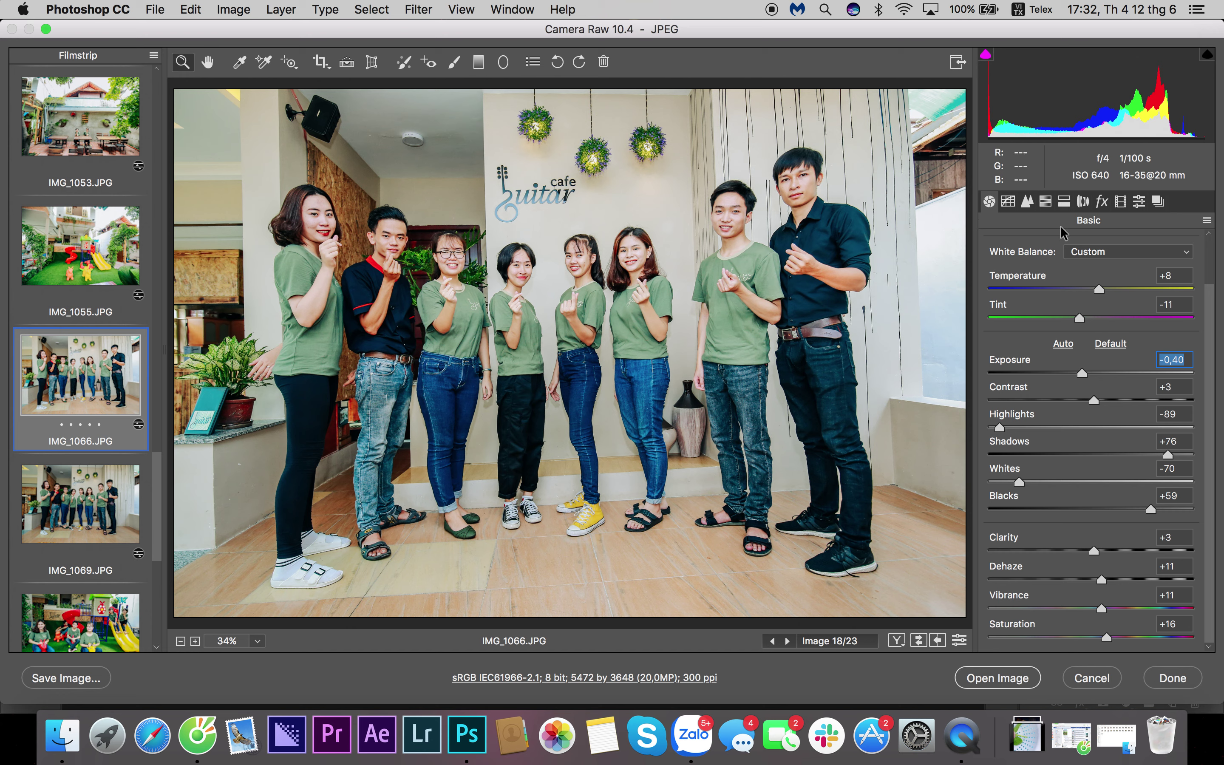
Step: Set IMG_1066.JPG's manual lens distortion to -23 and crop it around the group to about 4867 by 3496 pixels
left_click(1081, 203)
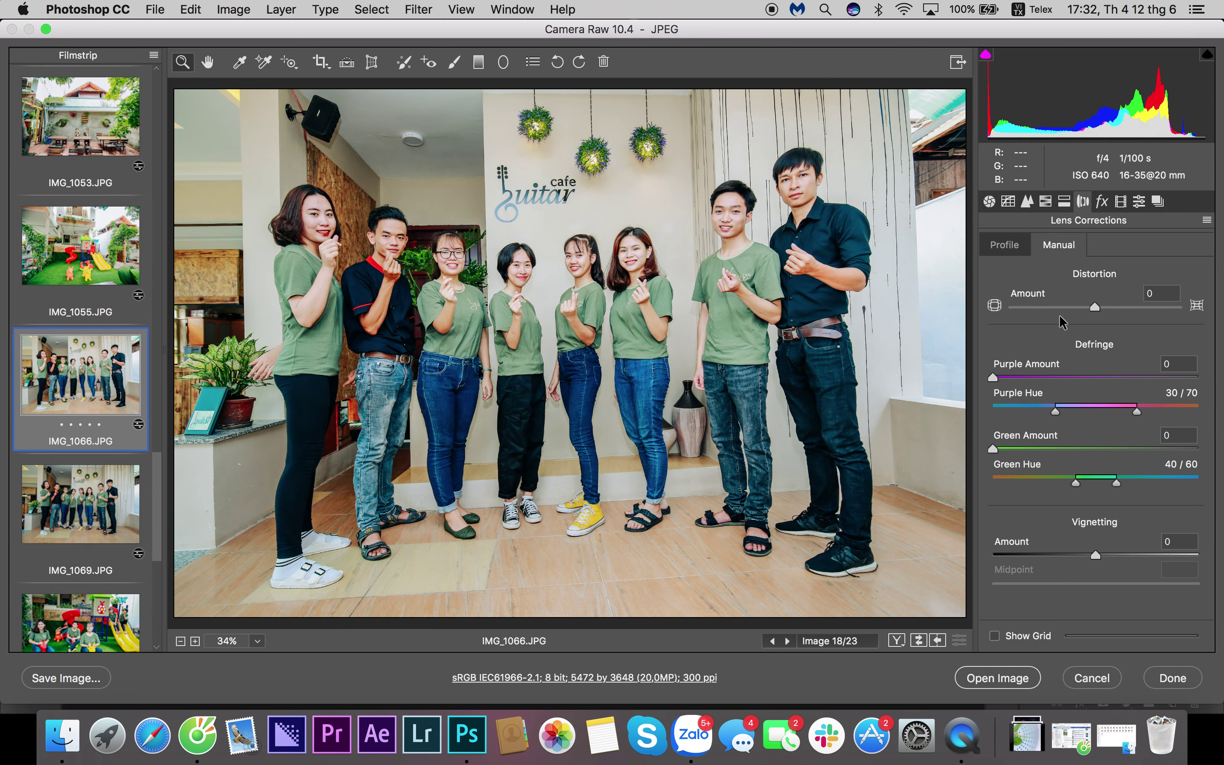
left_click_drag(1094, 309, 1078, 304)
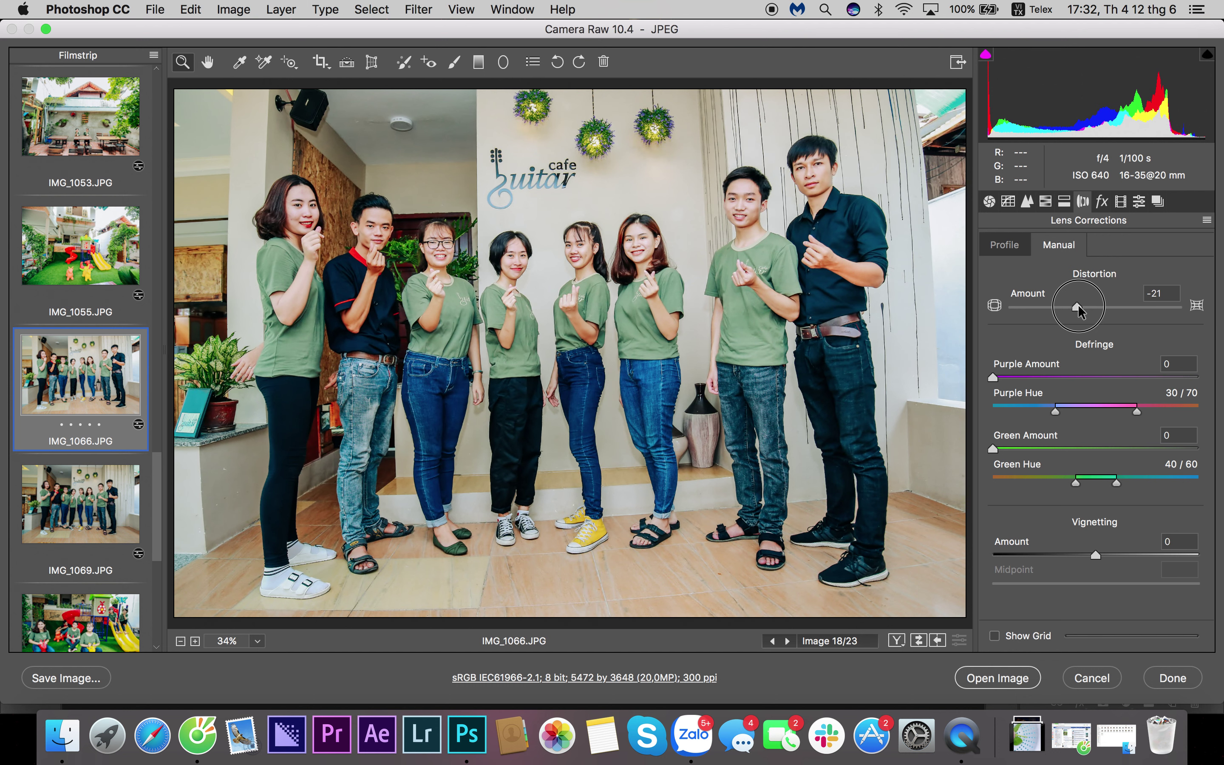
left_click_drag(1078, 305, 1076, 305)
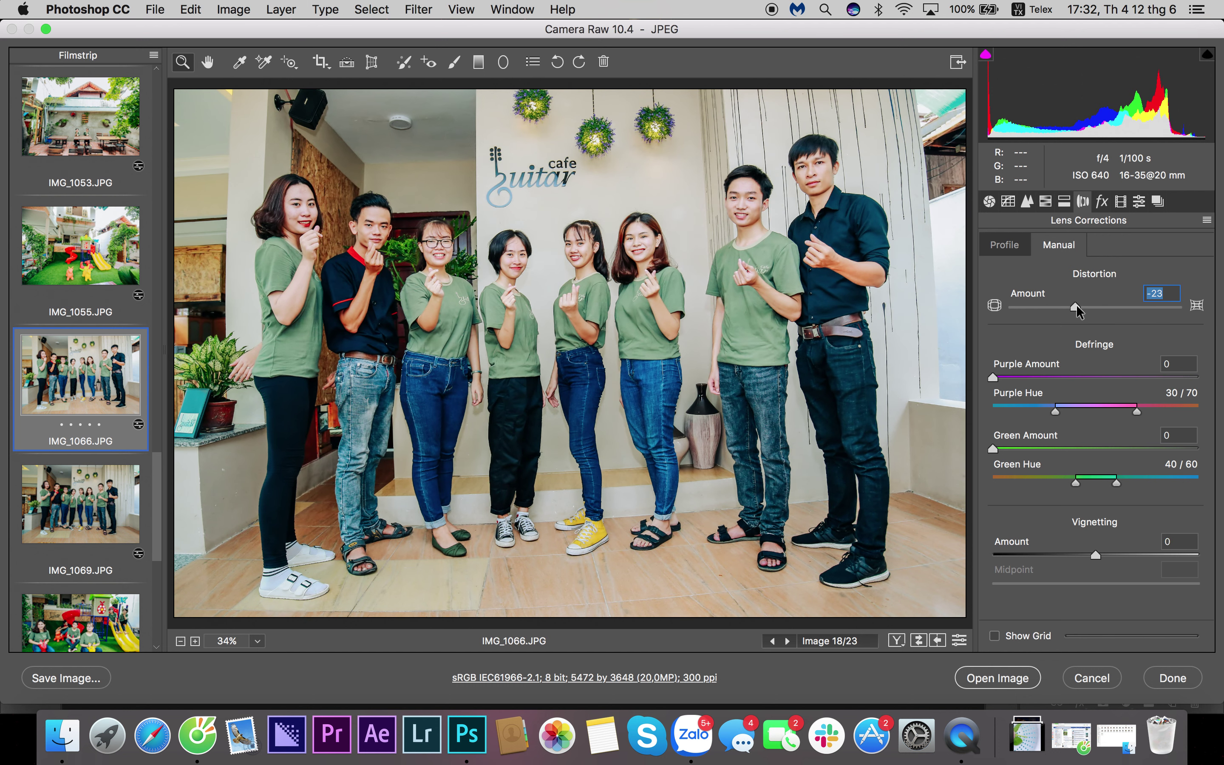
left_click(321, 62)
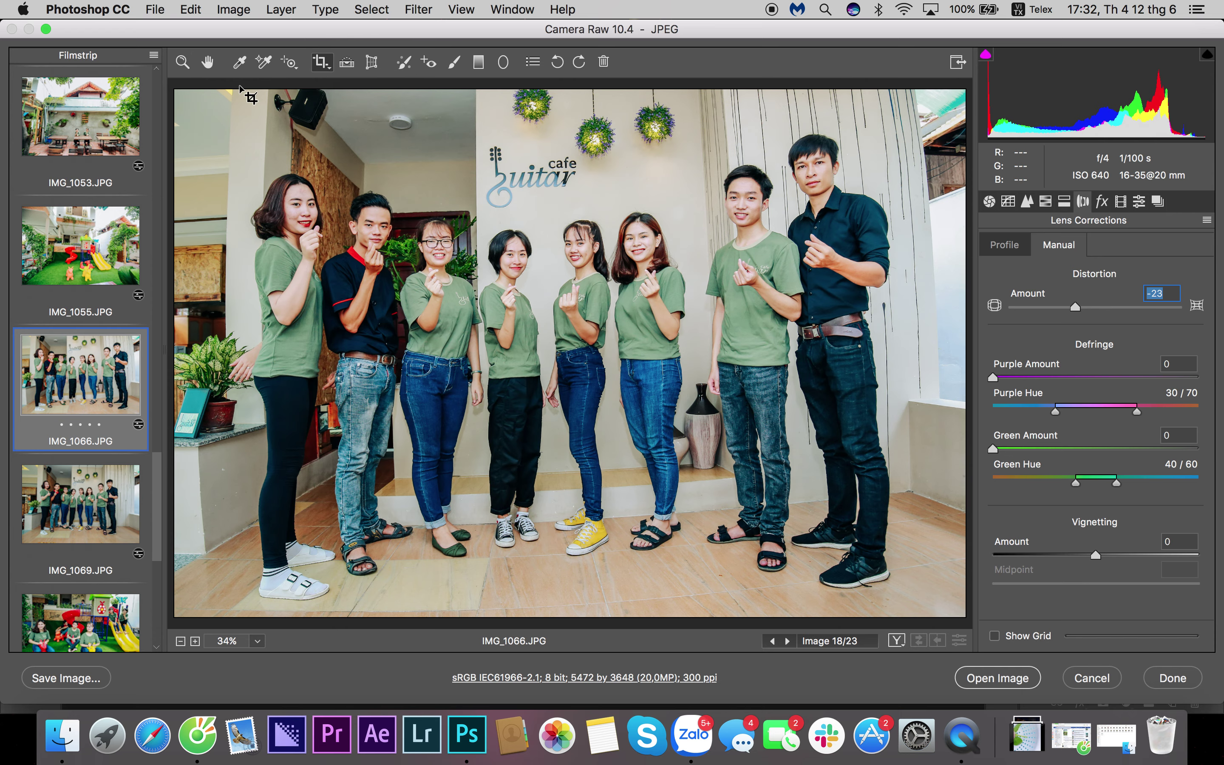
left_click_drag(199, 105, 903, 610)
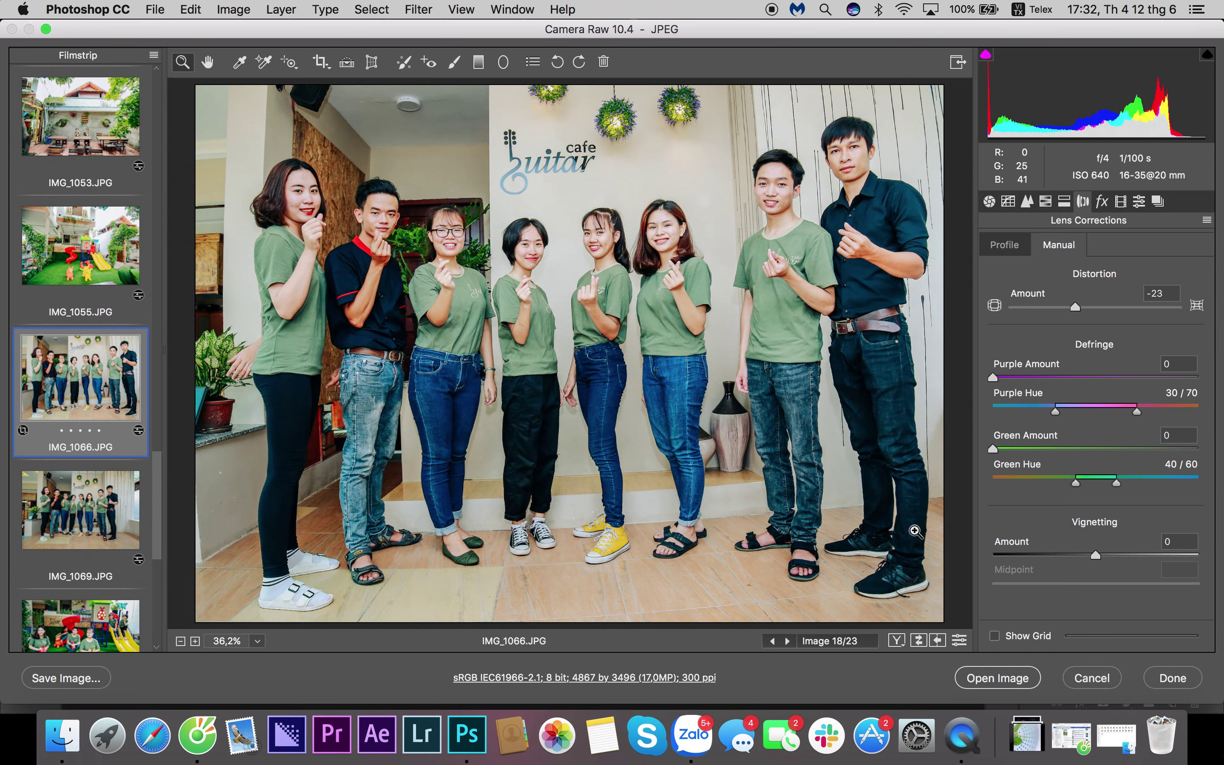
key("z")
Step: Set the exposure of the thumbs-up group photo IMG_1069.JPG to -0.35
left_click(82, 515)
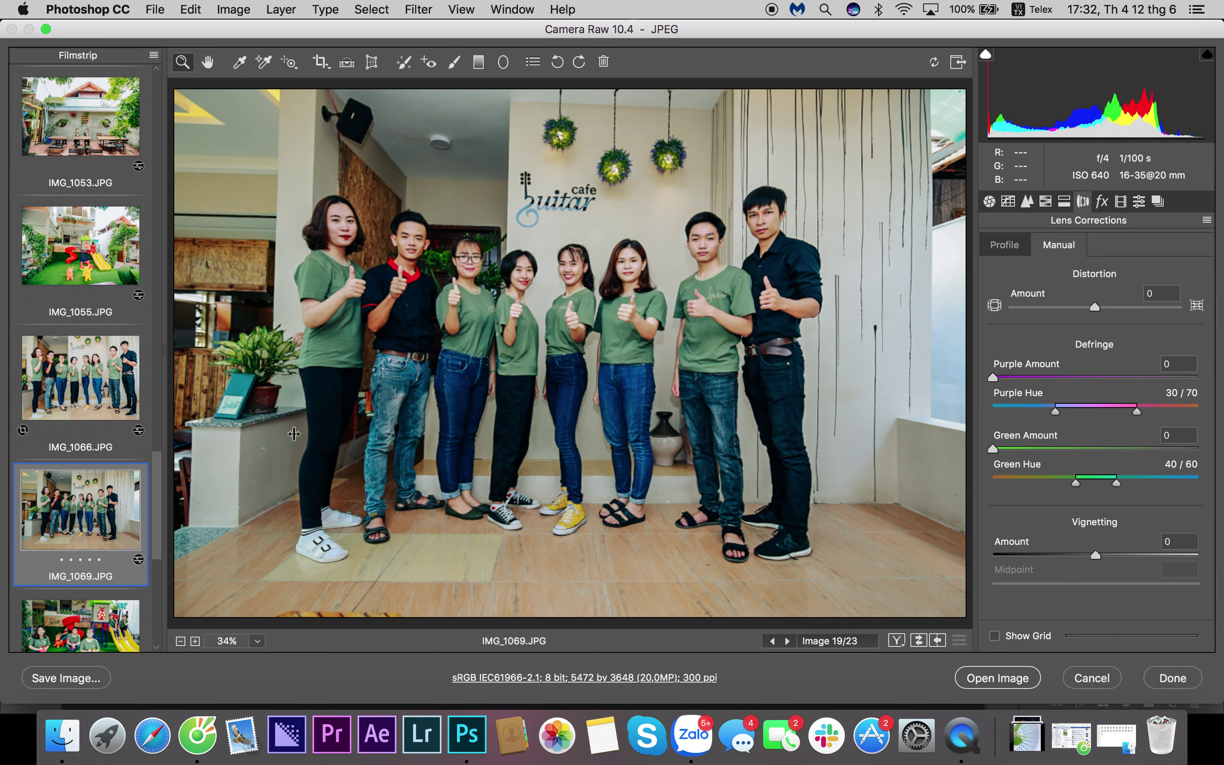
left_click(989, 201)
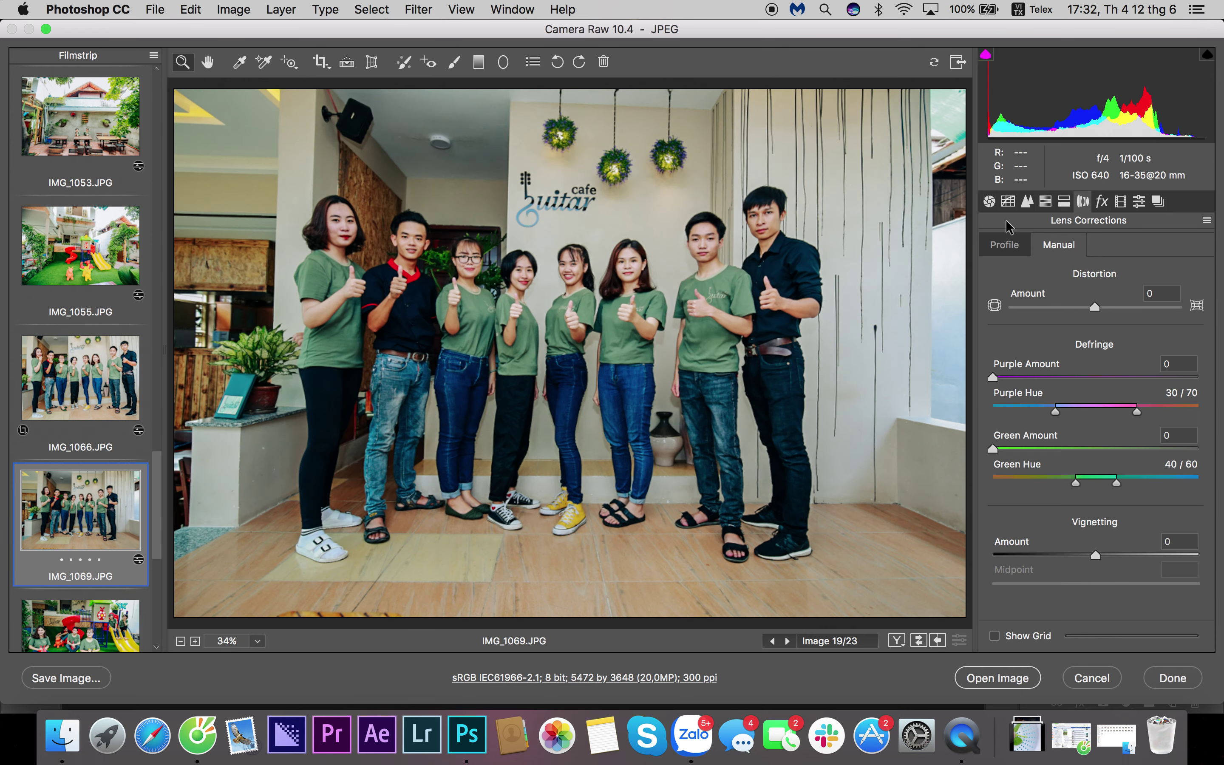
left_click(1083, 372)
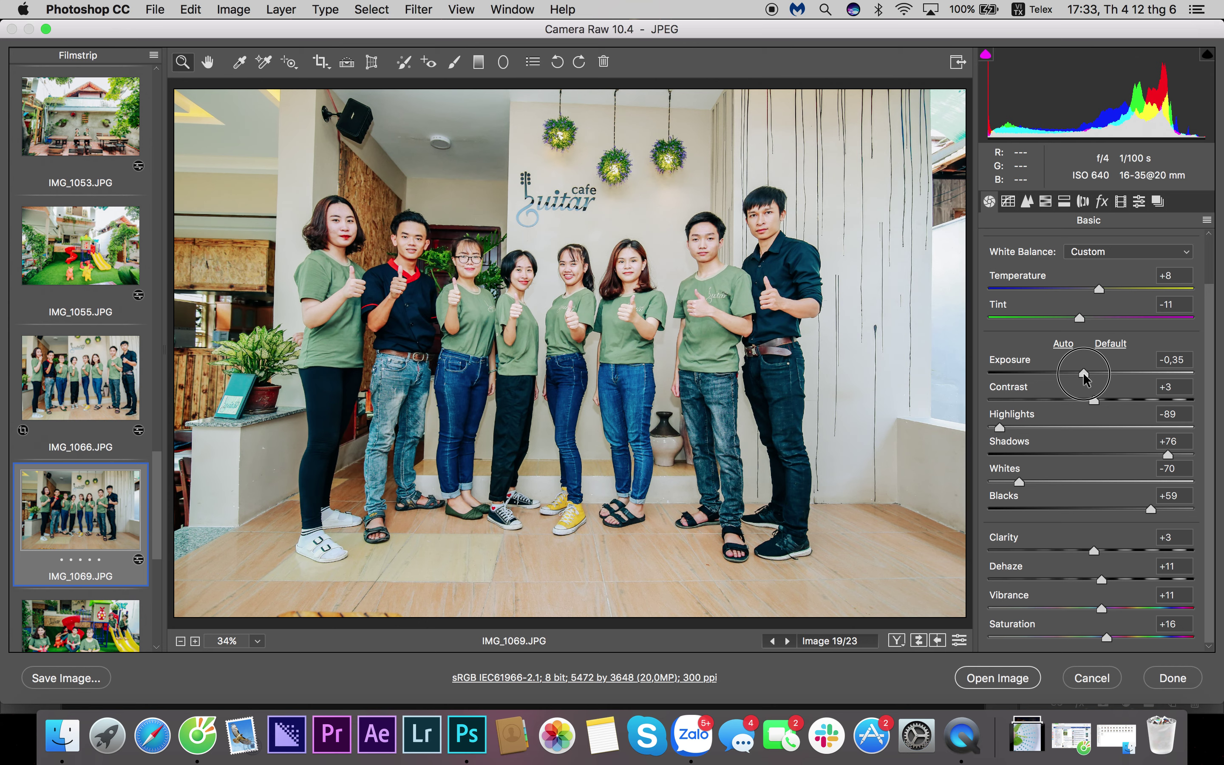
Step: Compare the courtyard photo IMG_1112.JPG and the guitar wall photo IMG_1115.JPG with their unedited versions in a side-by-side before/after view
scroll(128, 394, "down", 10)
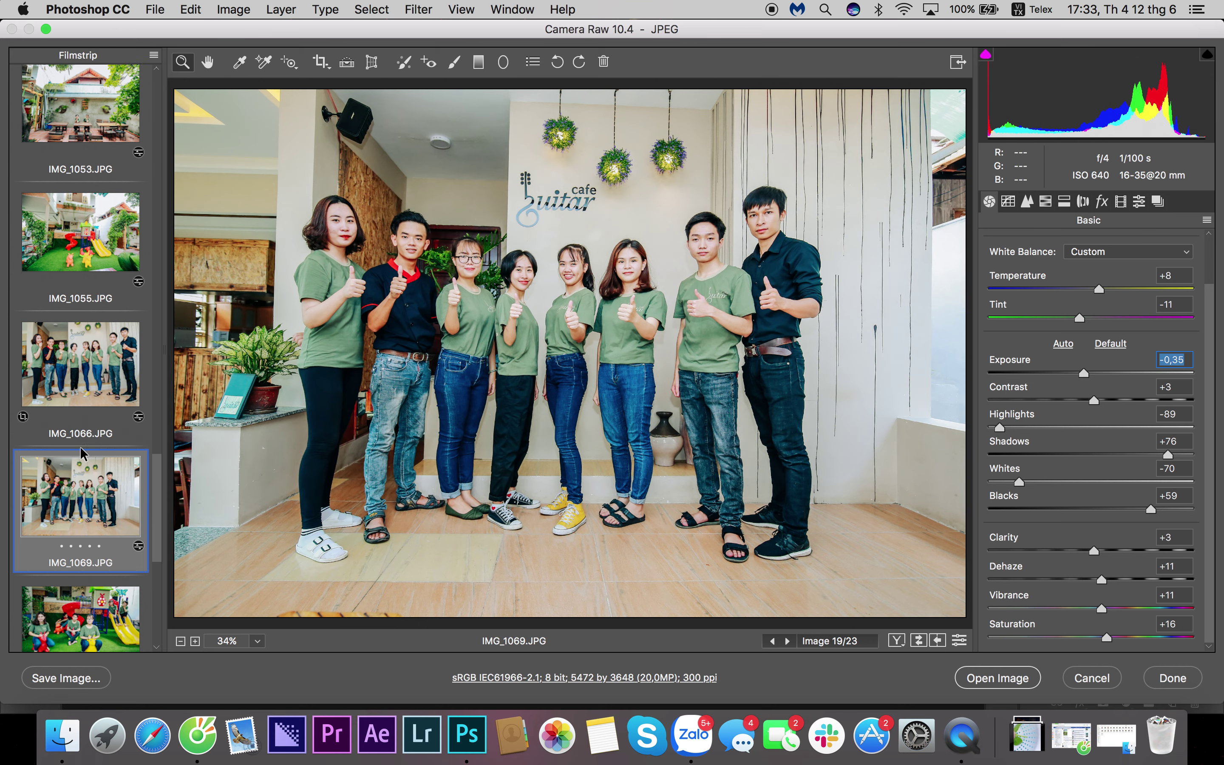
left_click(93, 444)
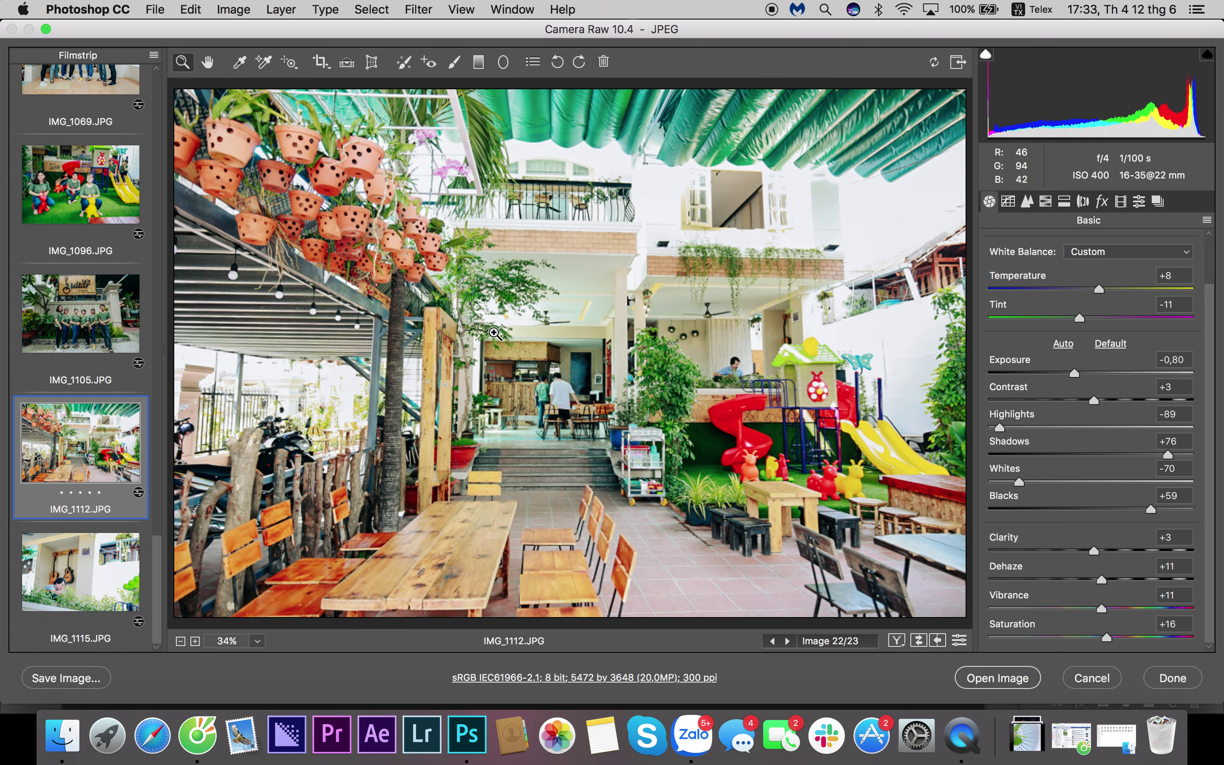
left_click(1075, 372)
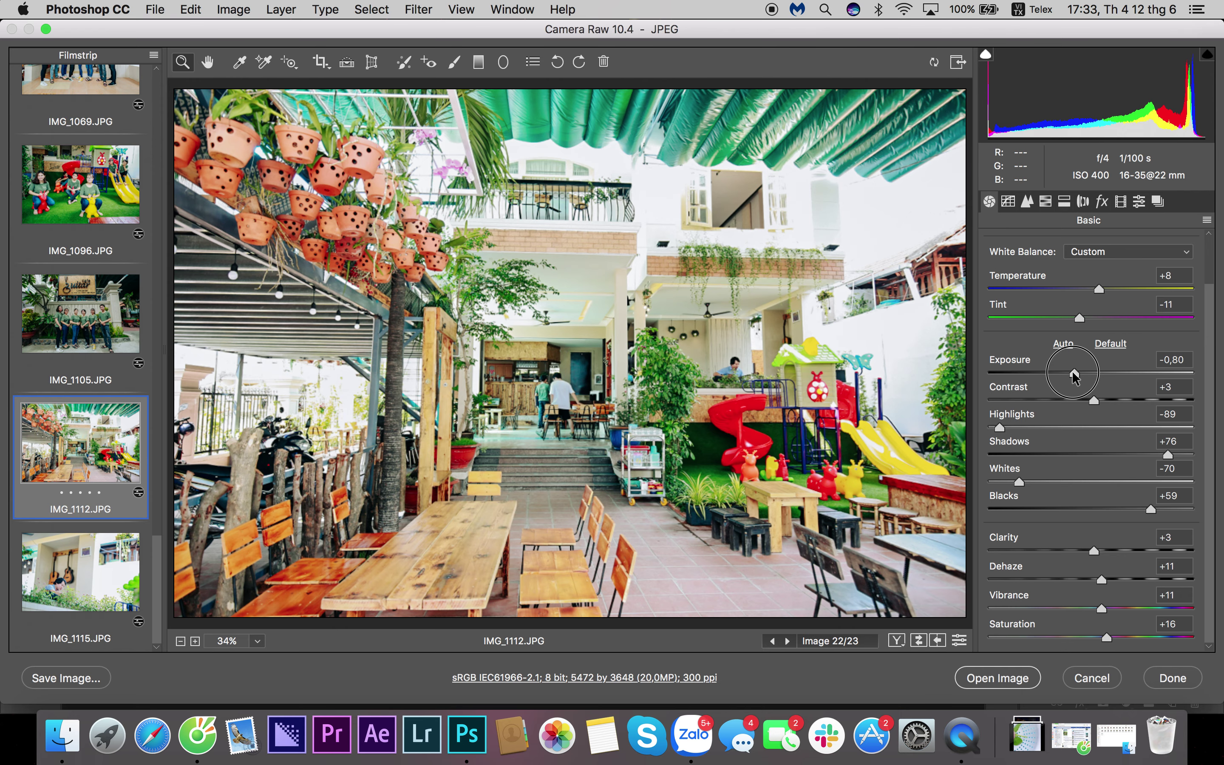
left_click(1073, 373)
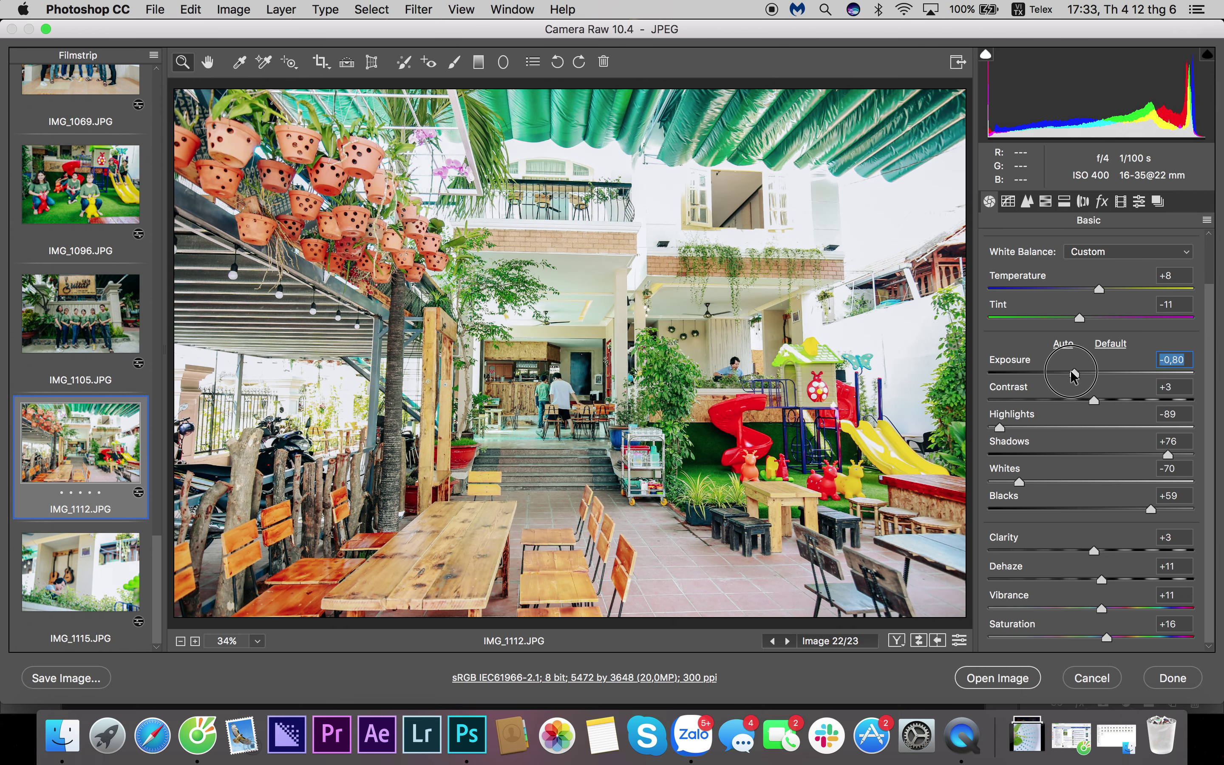
left_click(897, 641)
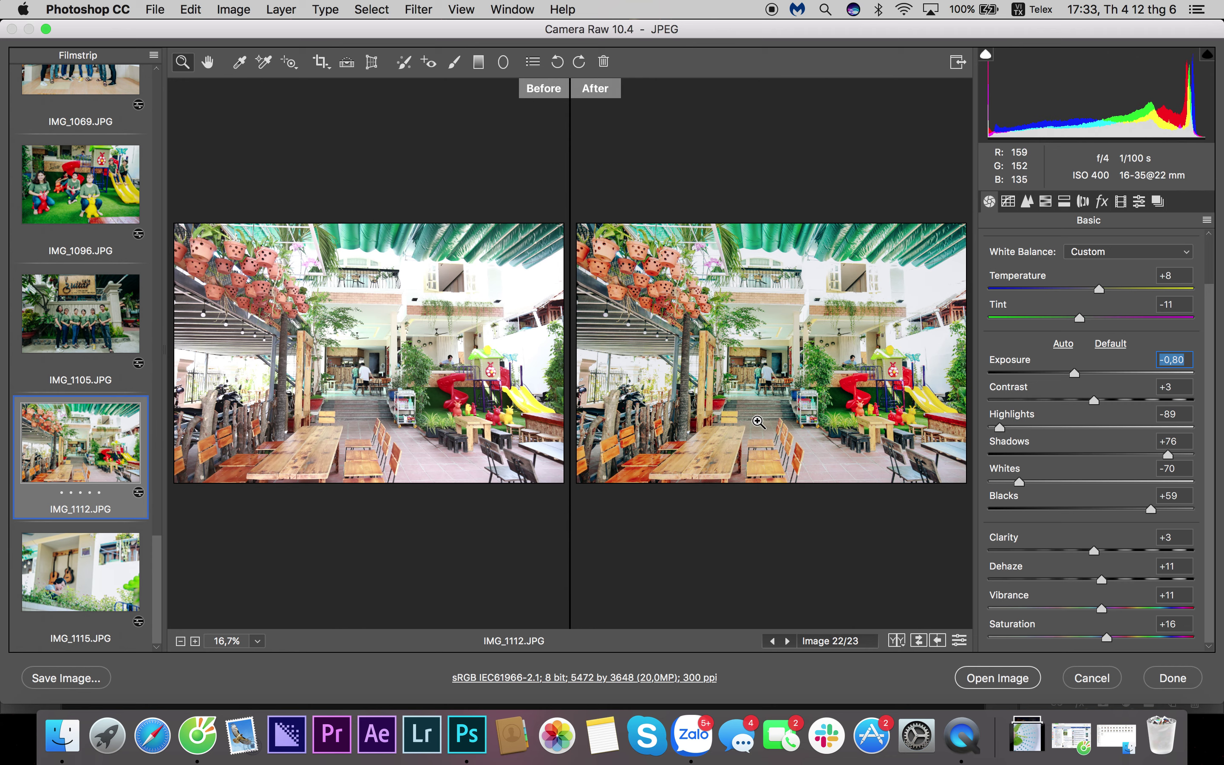
left_click(99, 576)
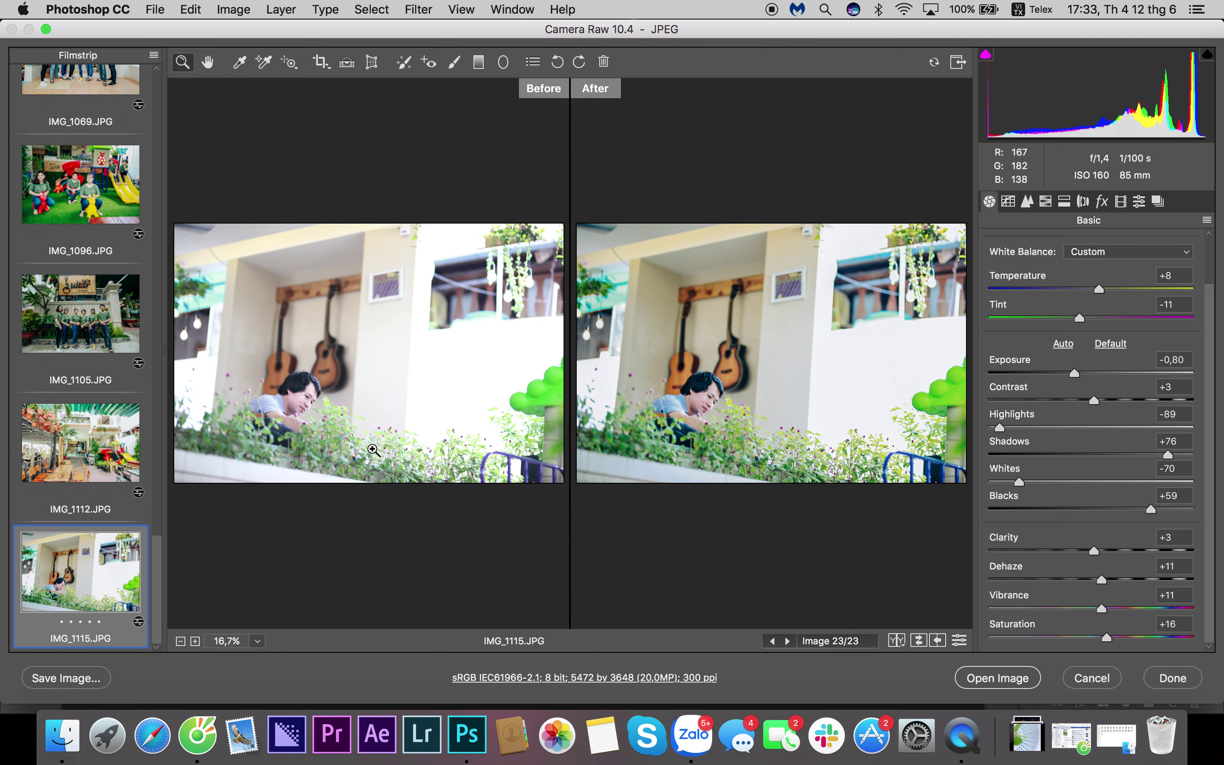